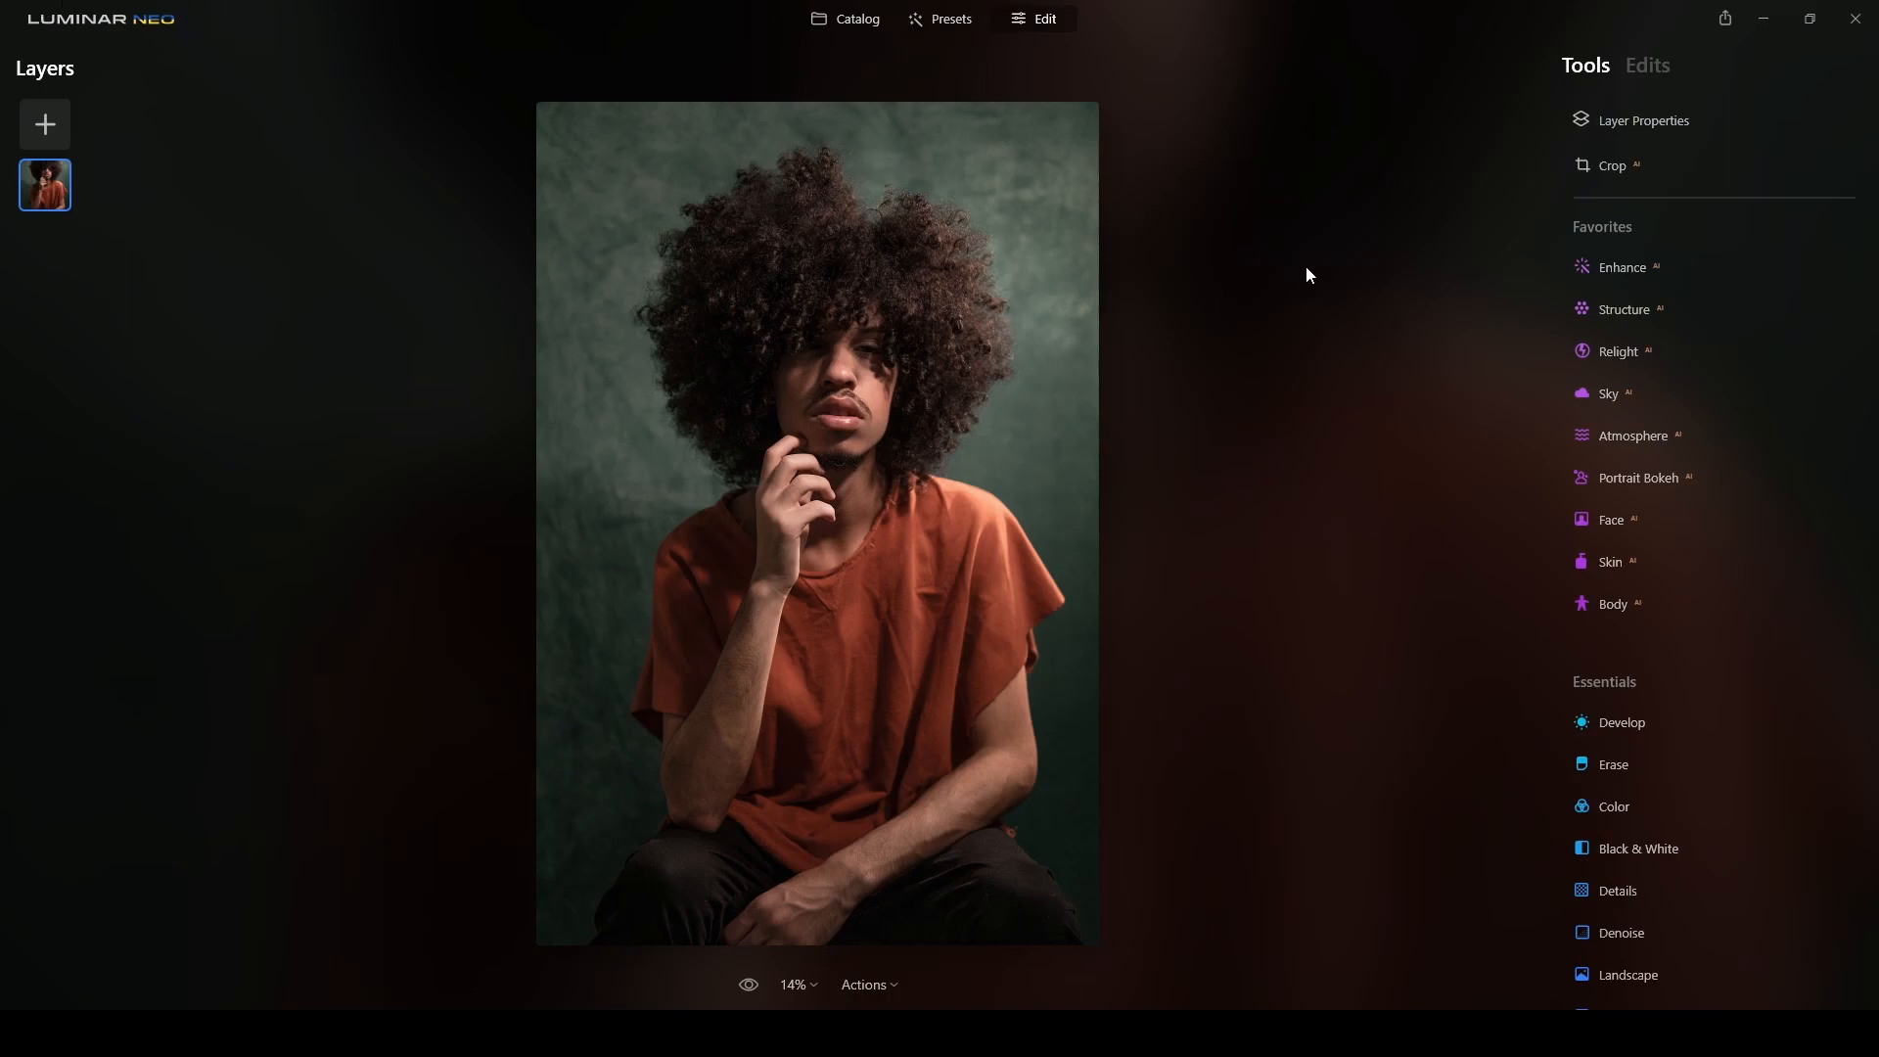
Remove the background behind the seated man using the layer's Portrait Background masking
click(1658, 130)
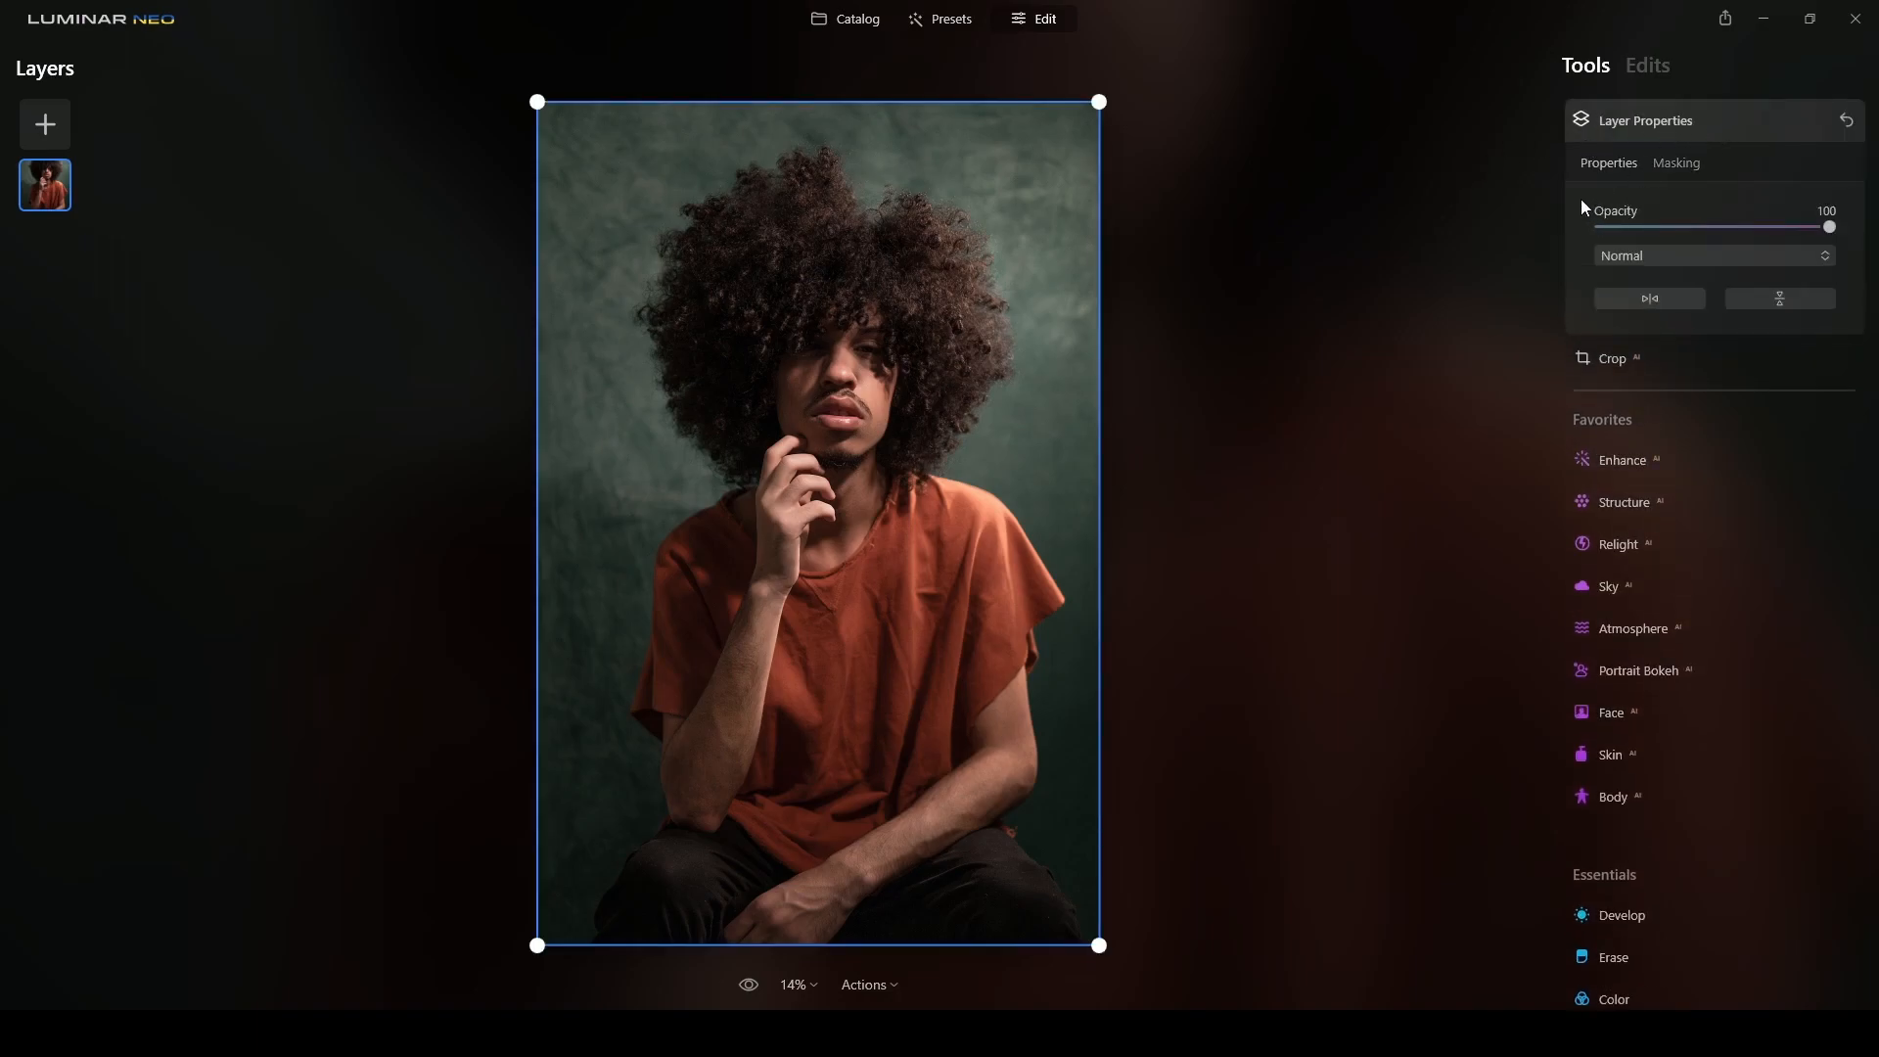
click(1688, 167)
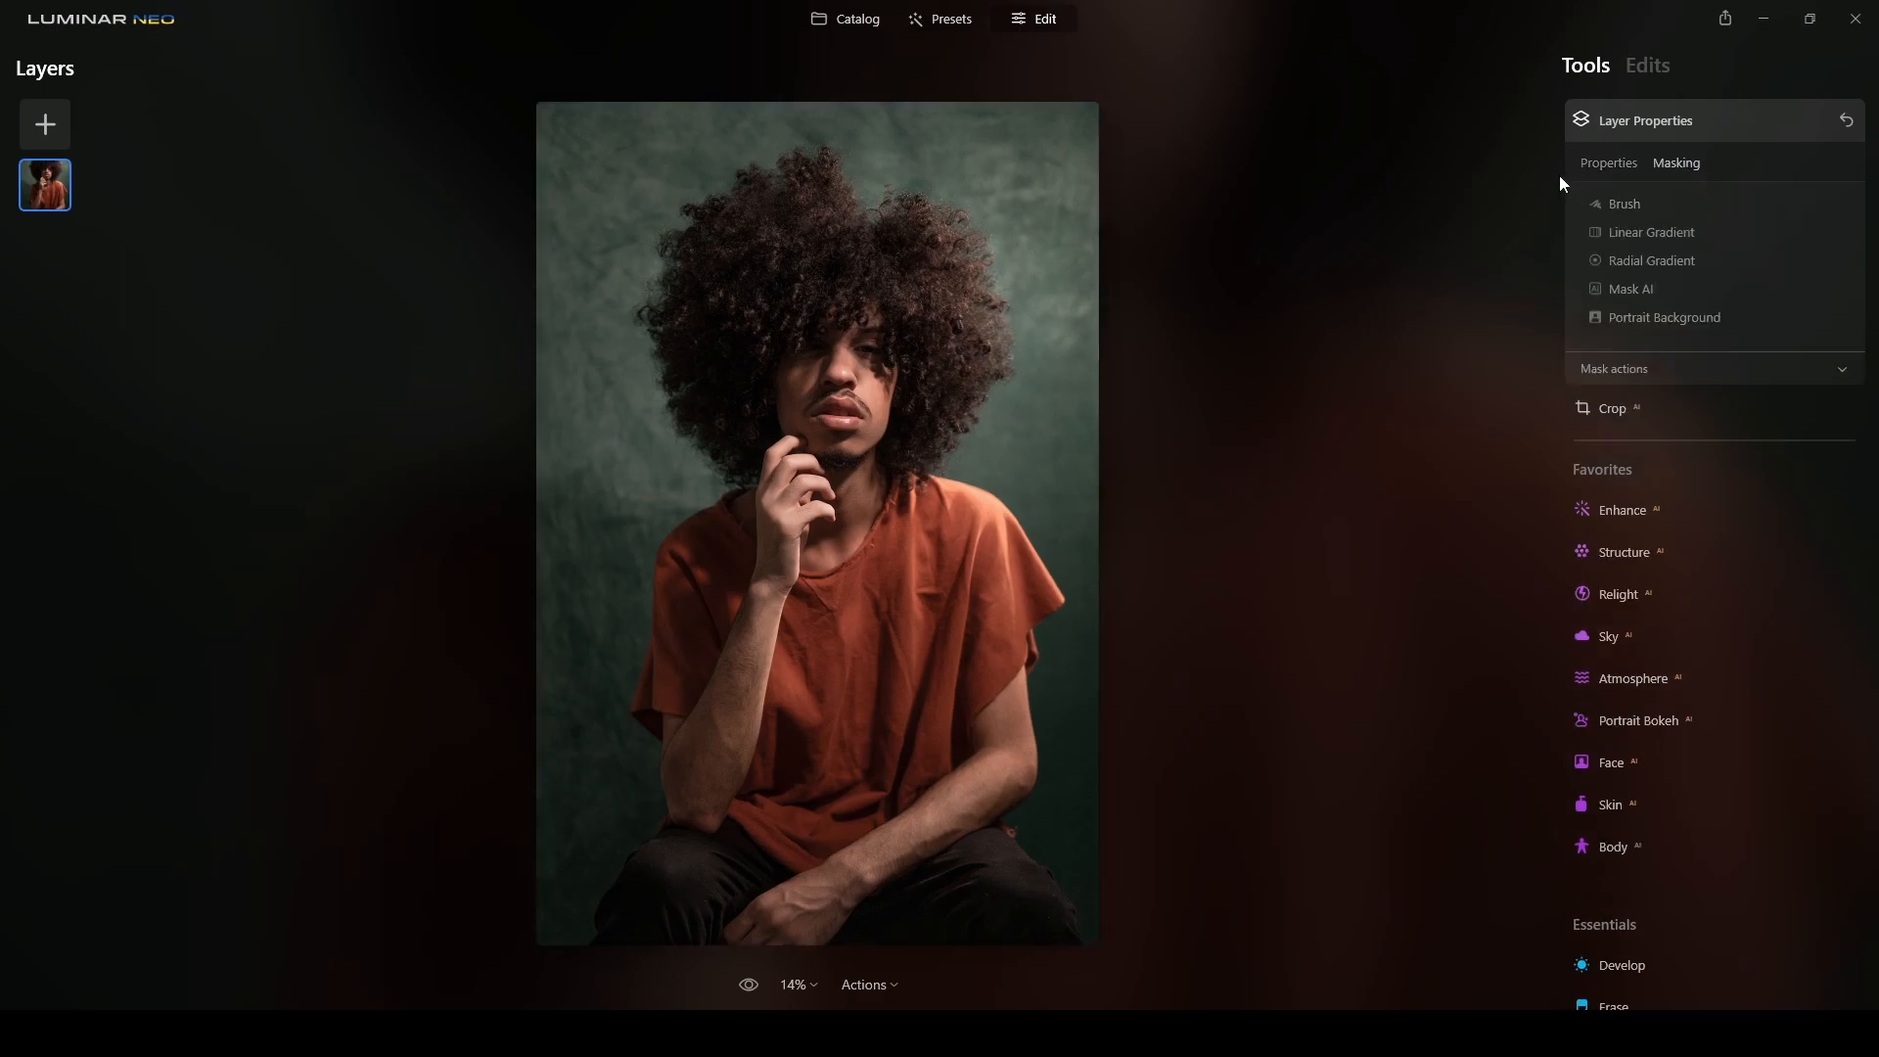
click(1646, 319)
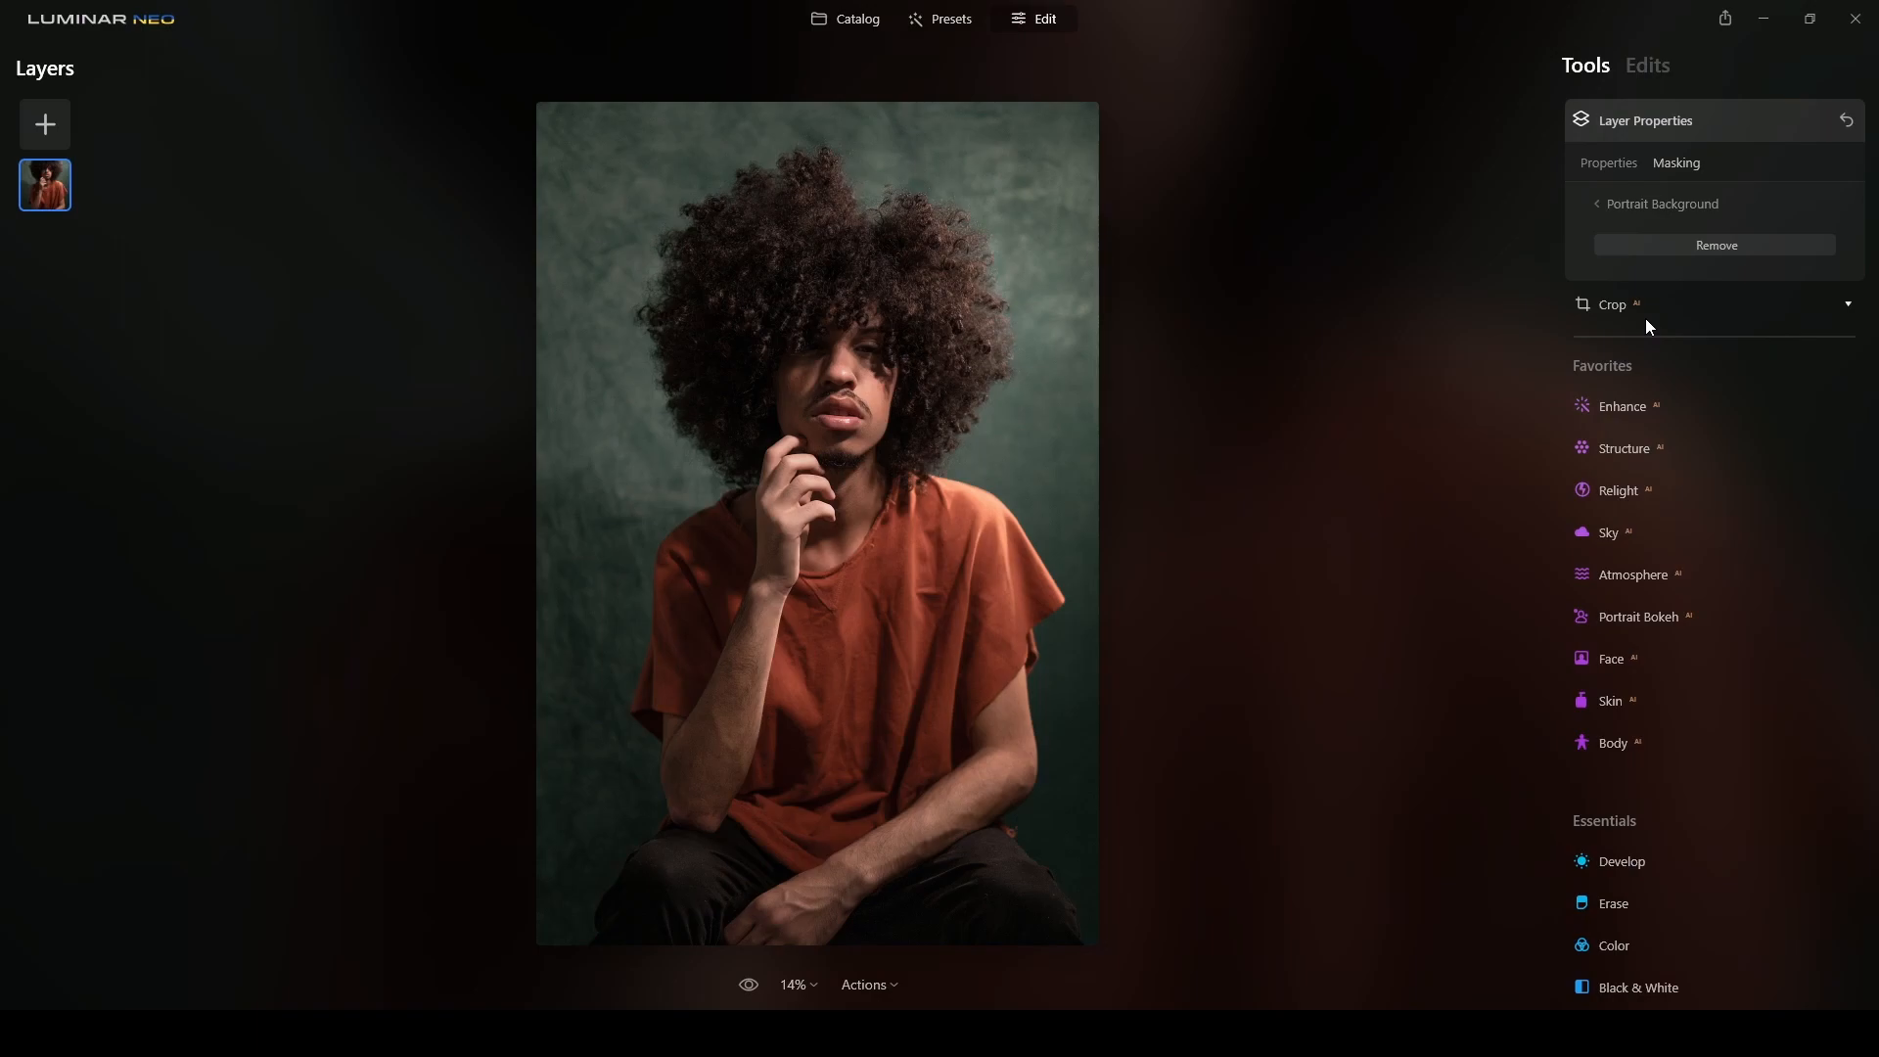
click(1742, 255)
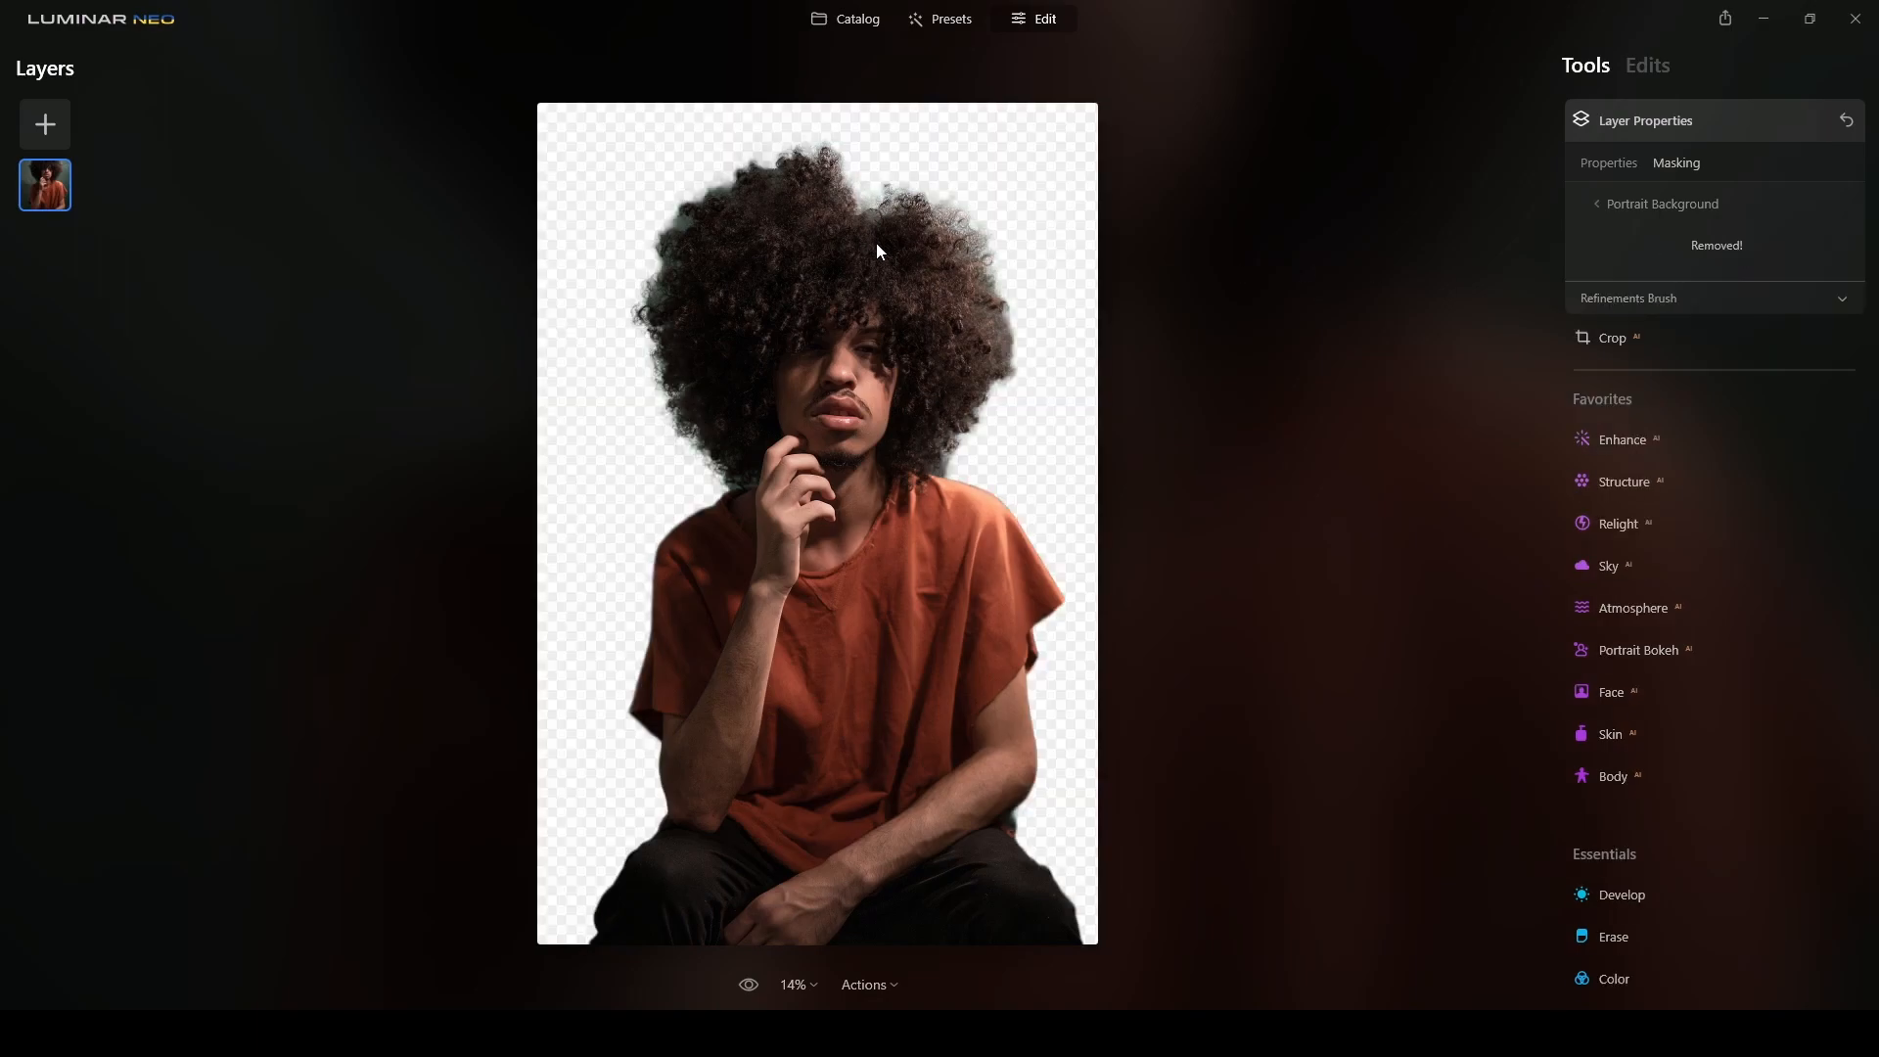
Refine the cutout along the right edge of the man's hair with the Transition refinement brush at size 48
scroll(884, 273, up, 3)
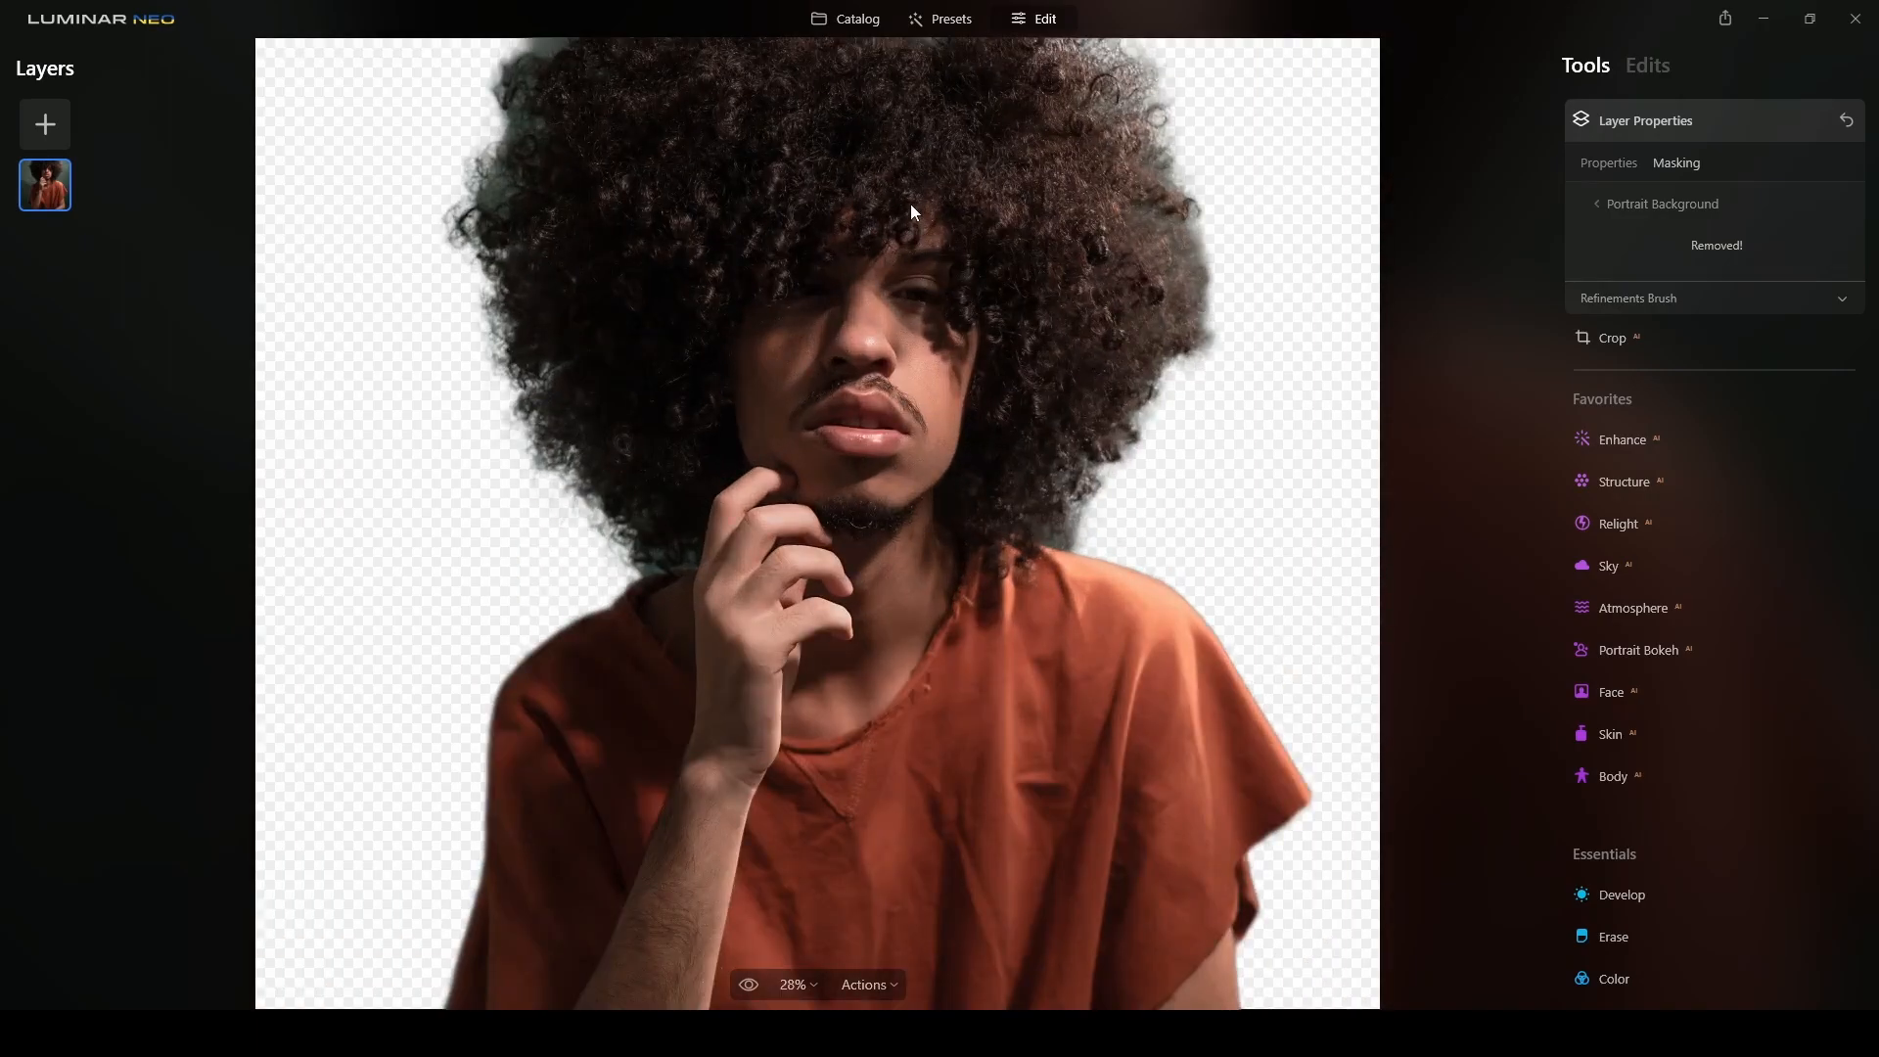
scroll(894, 128, up, 3)
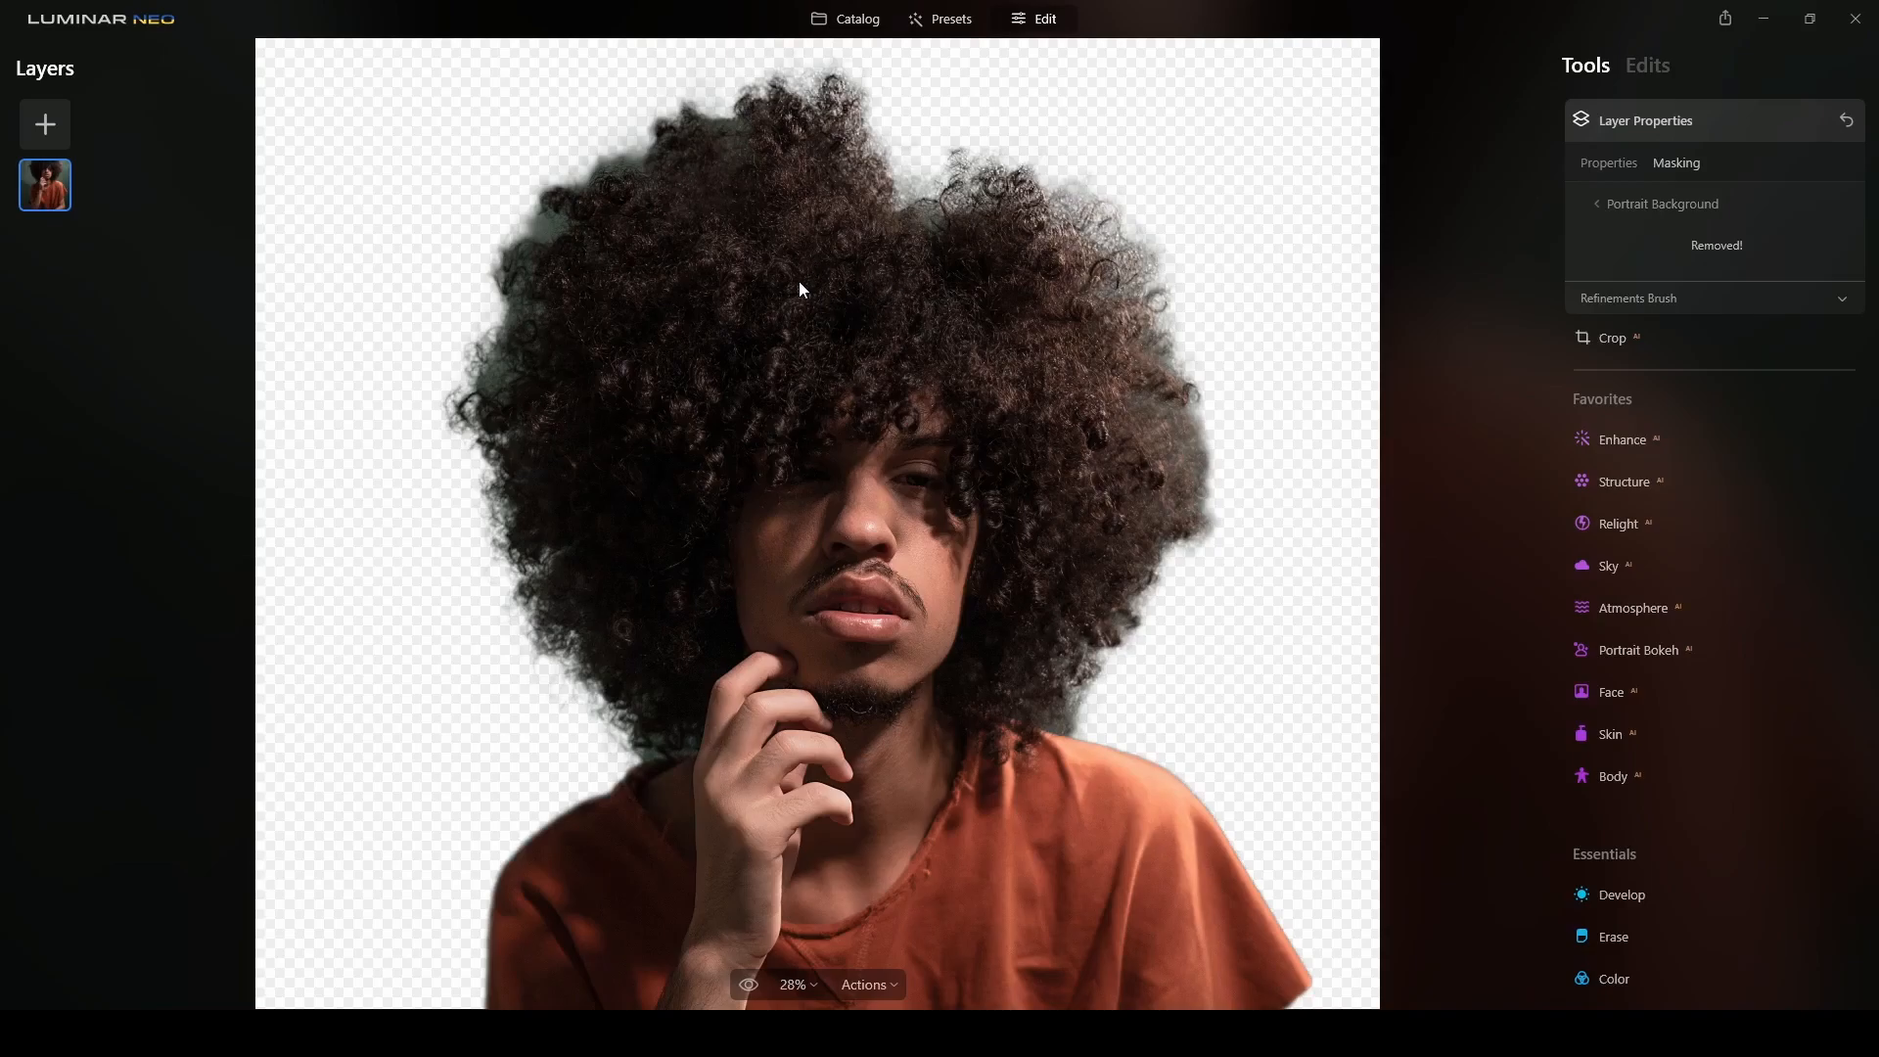
scroll(801, 280, up, 3)
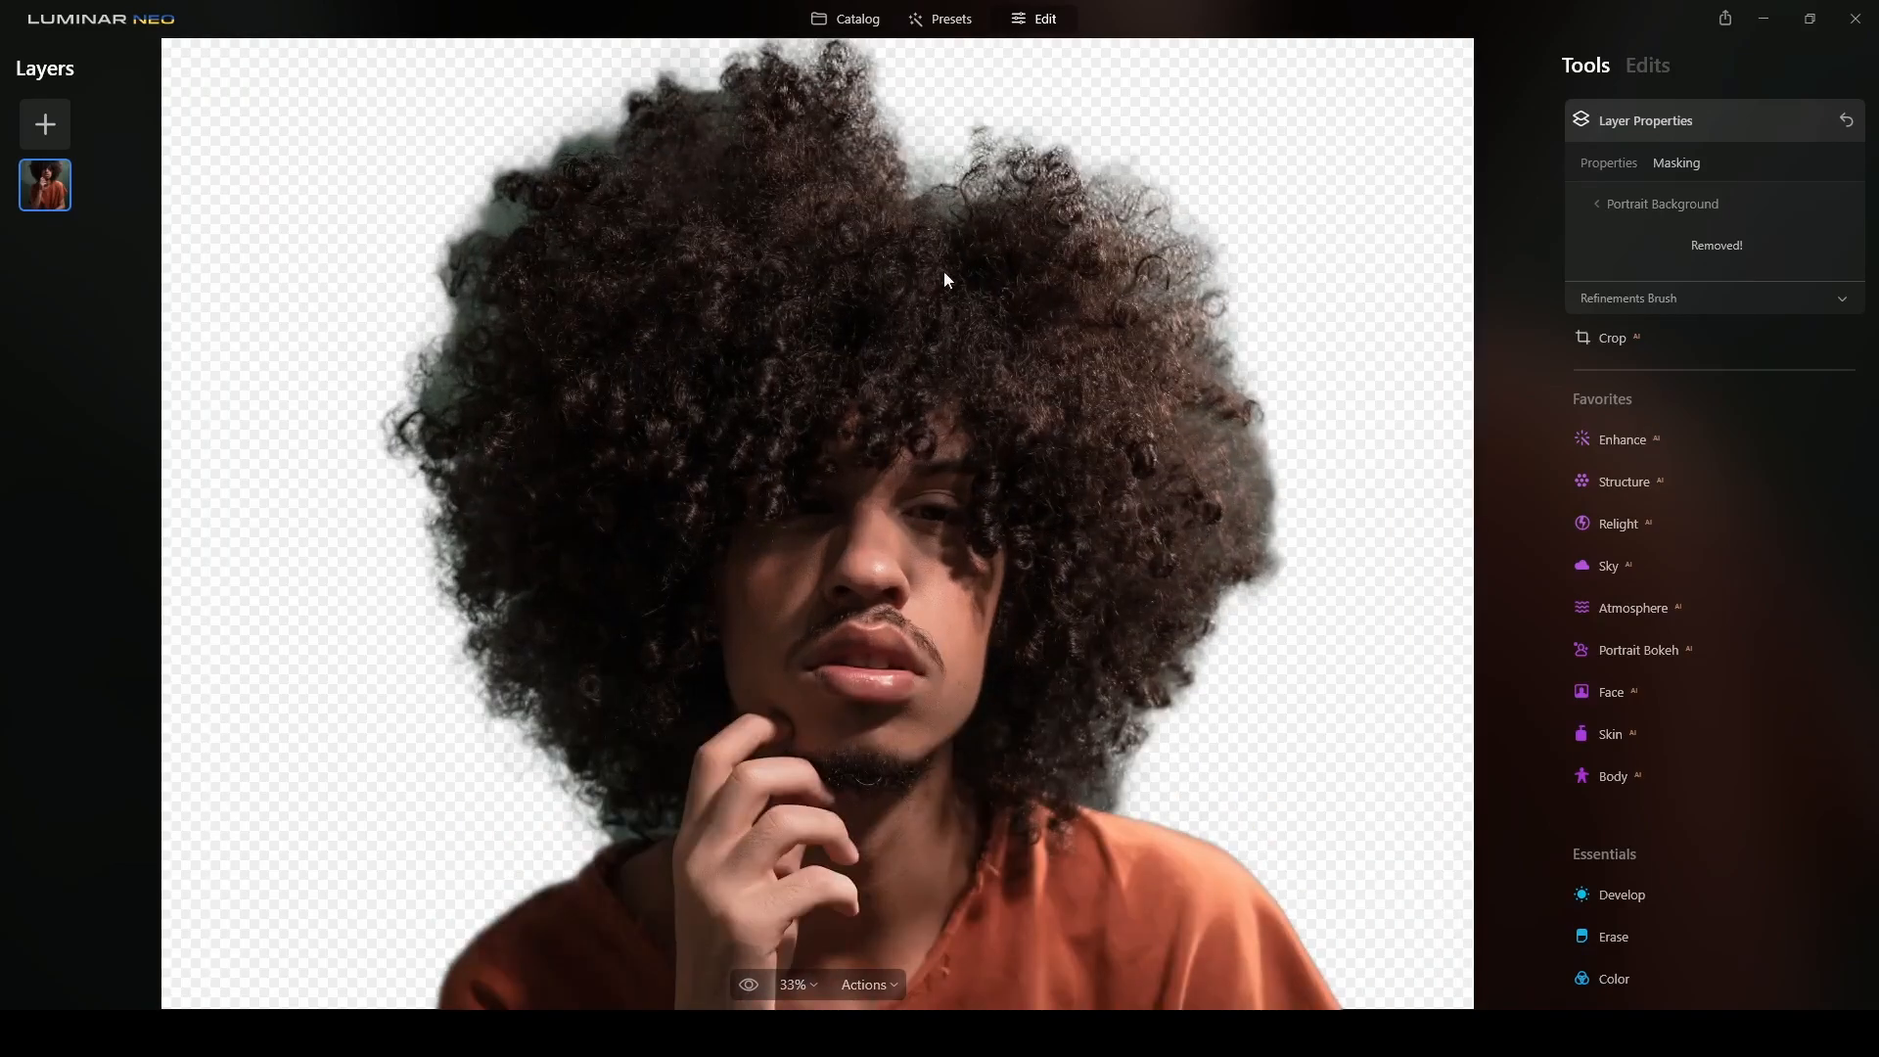
scroll(894, 323, up, 1)
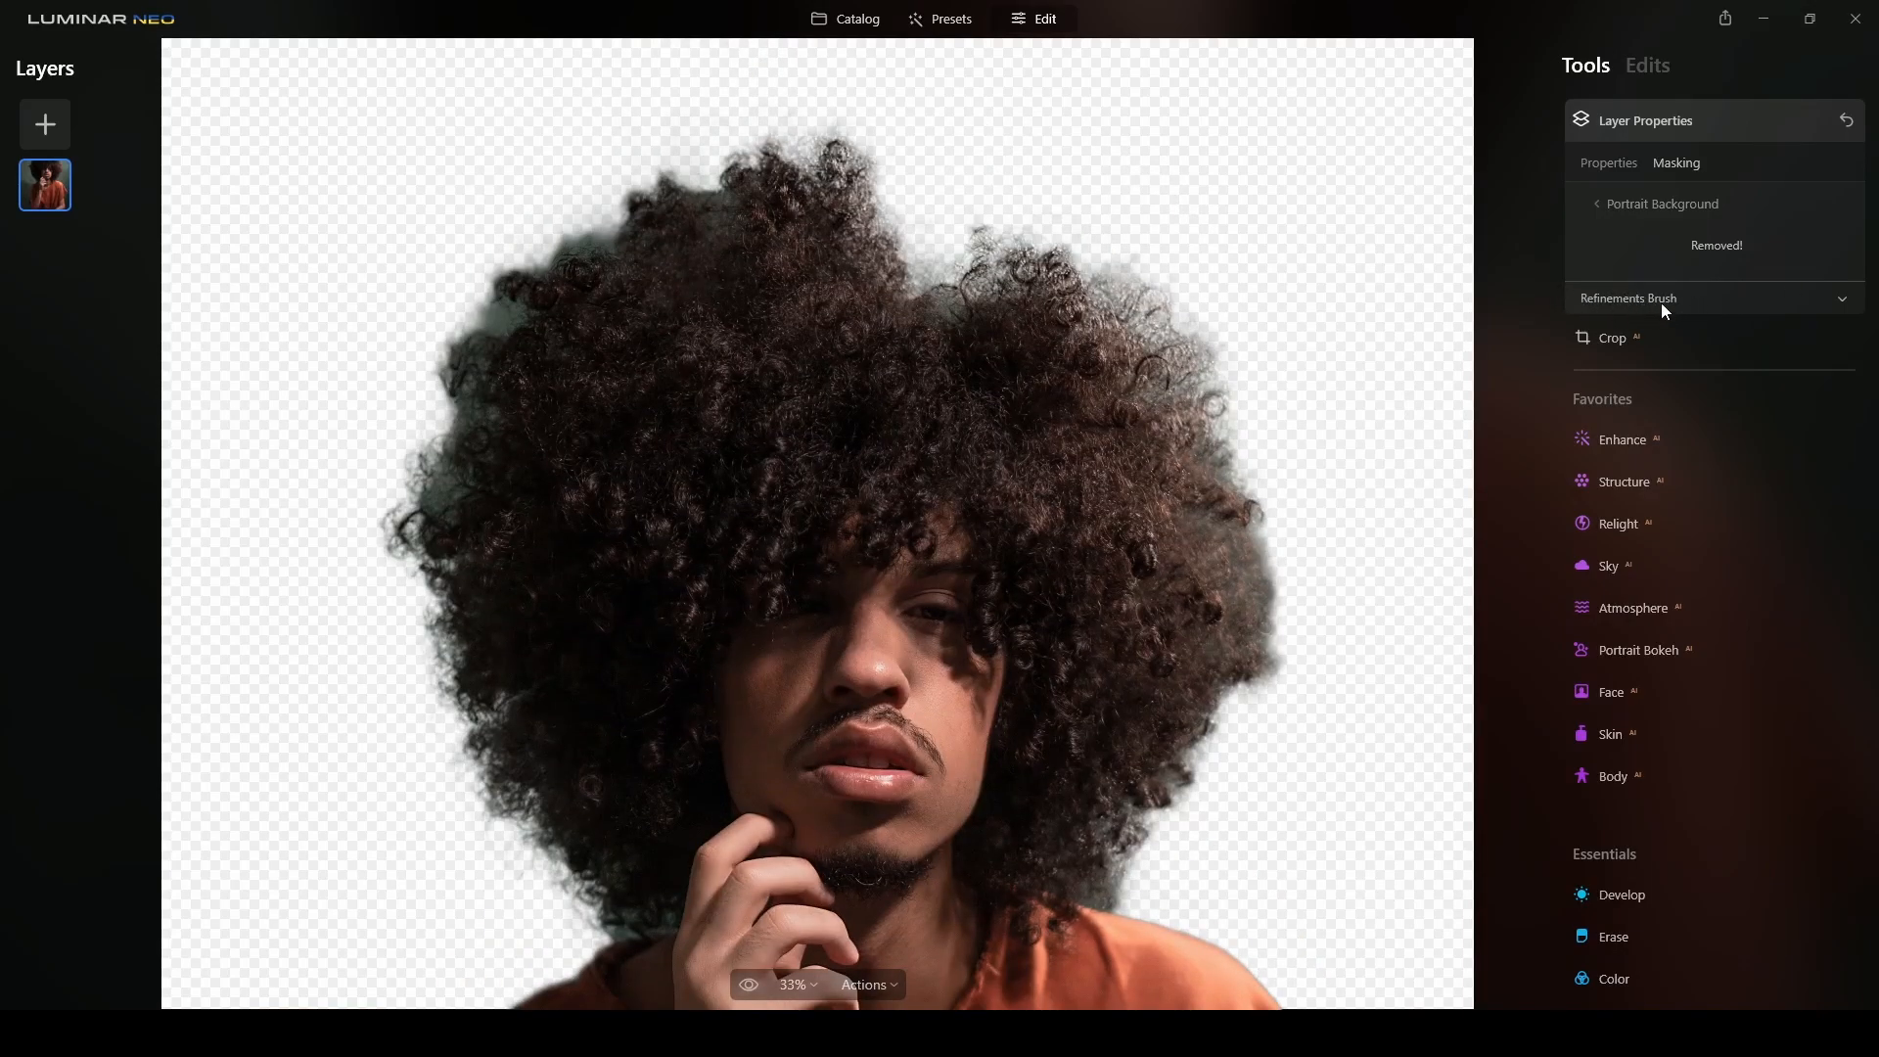
click(1837, 298)
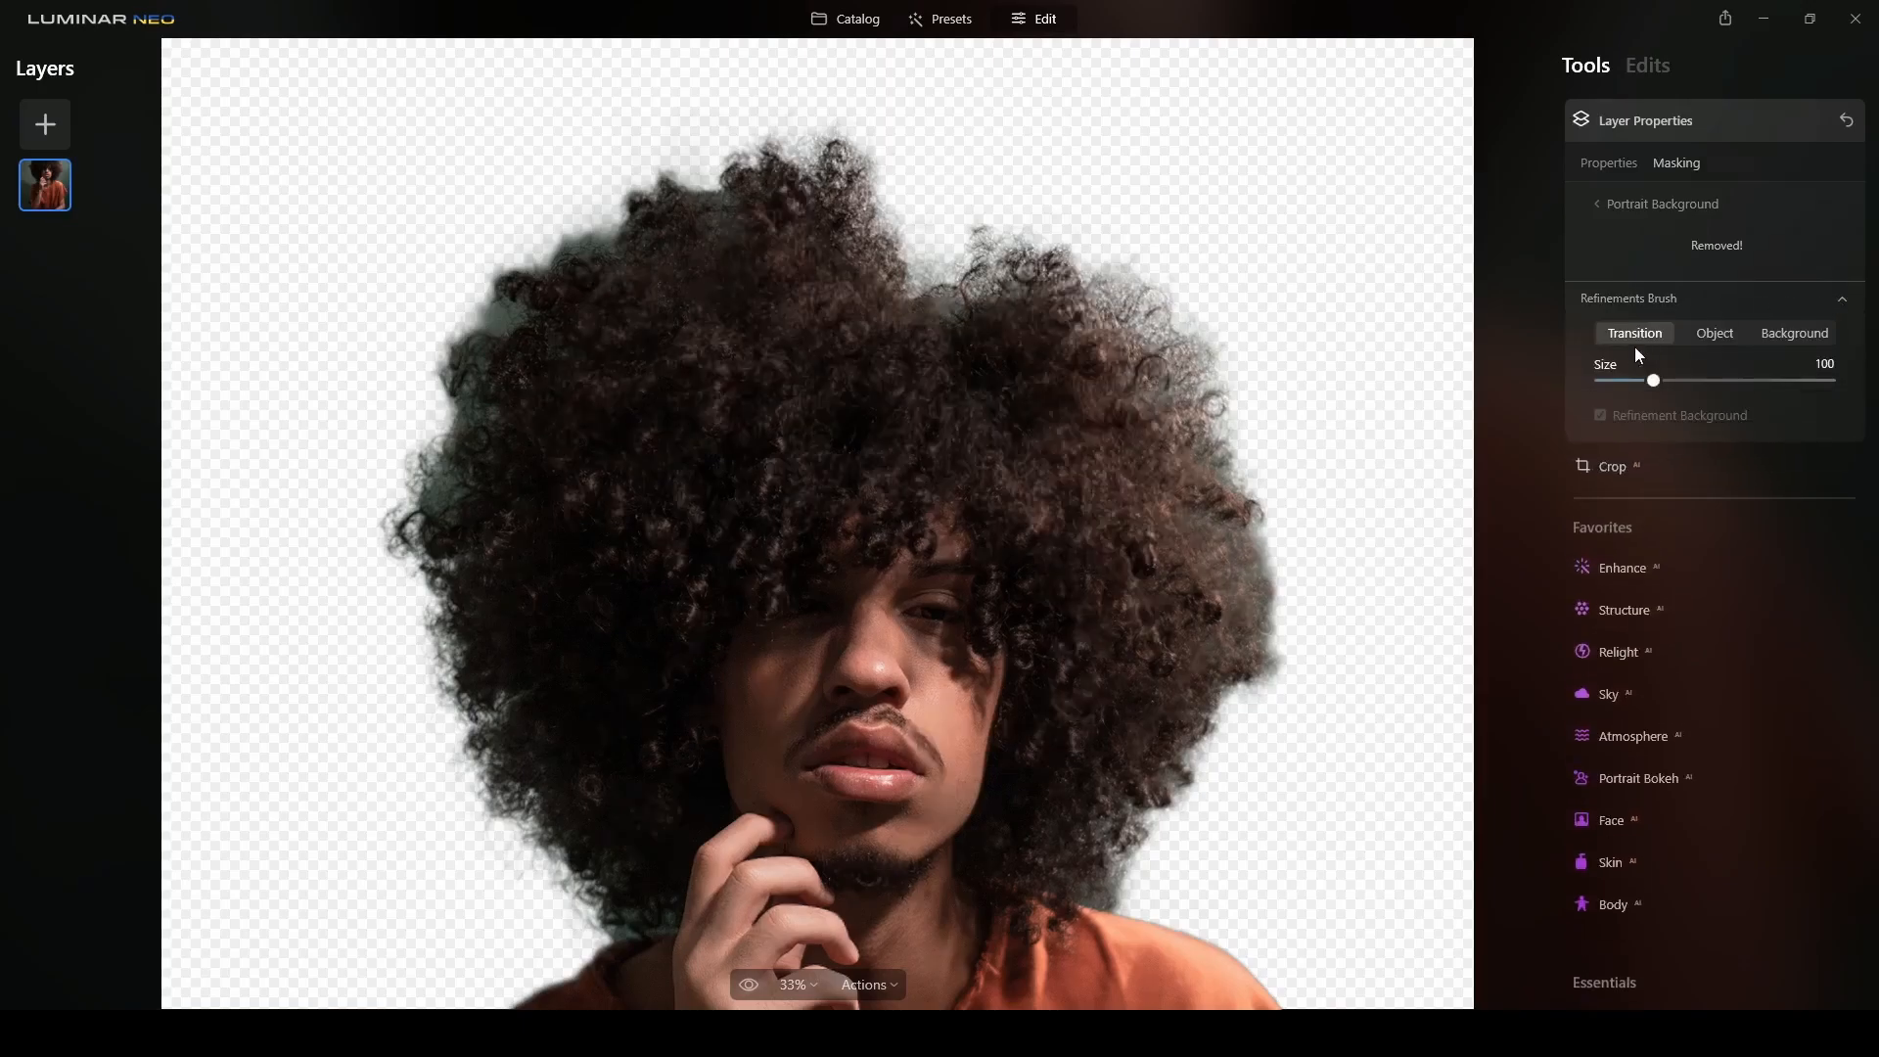
mouse_move(1091, 394)
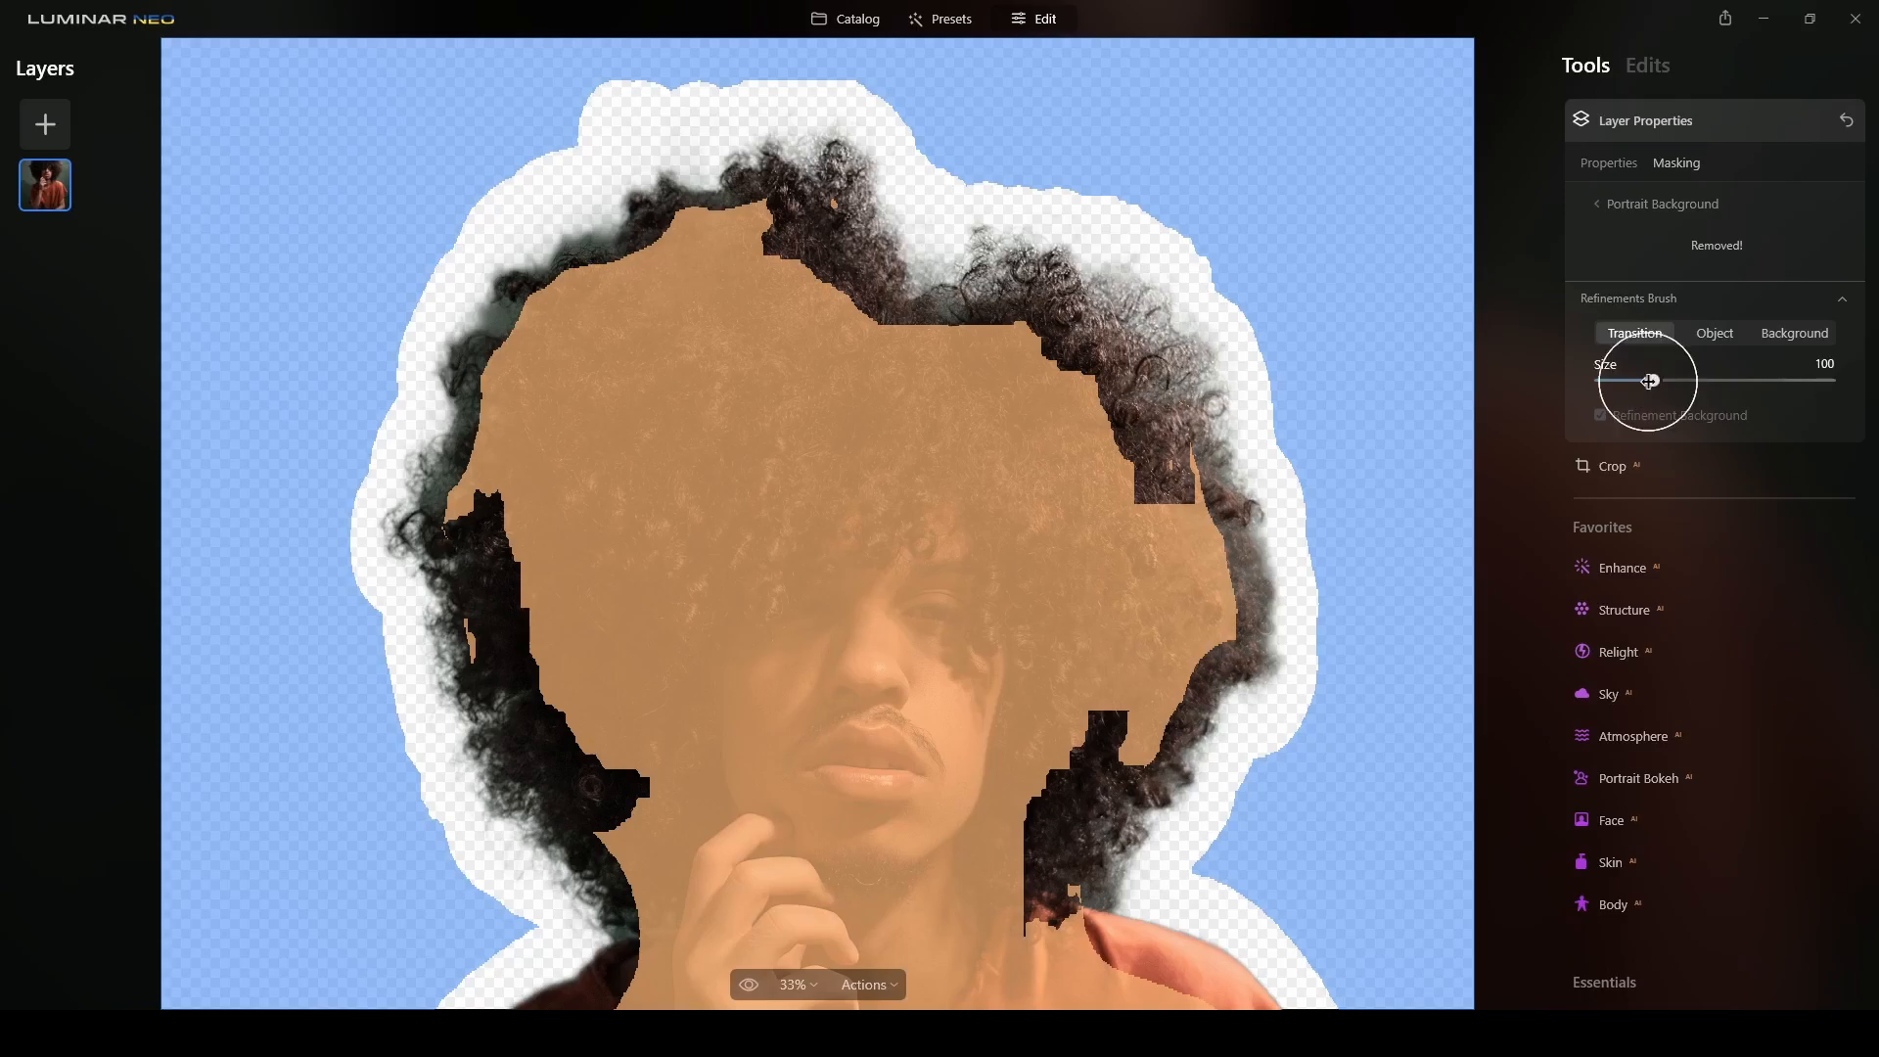
drag(1652, 382, 1624, 383)
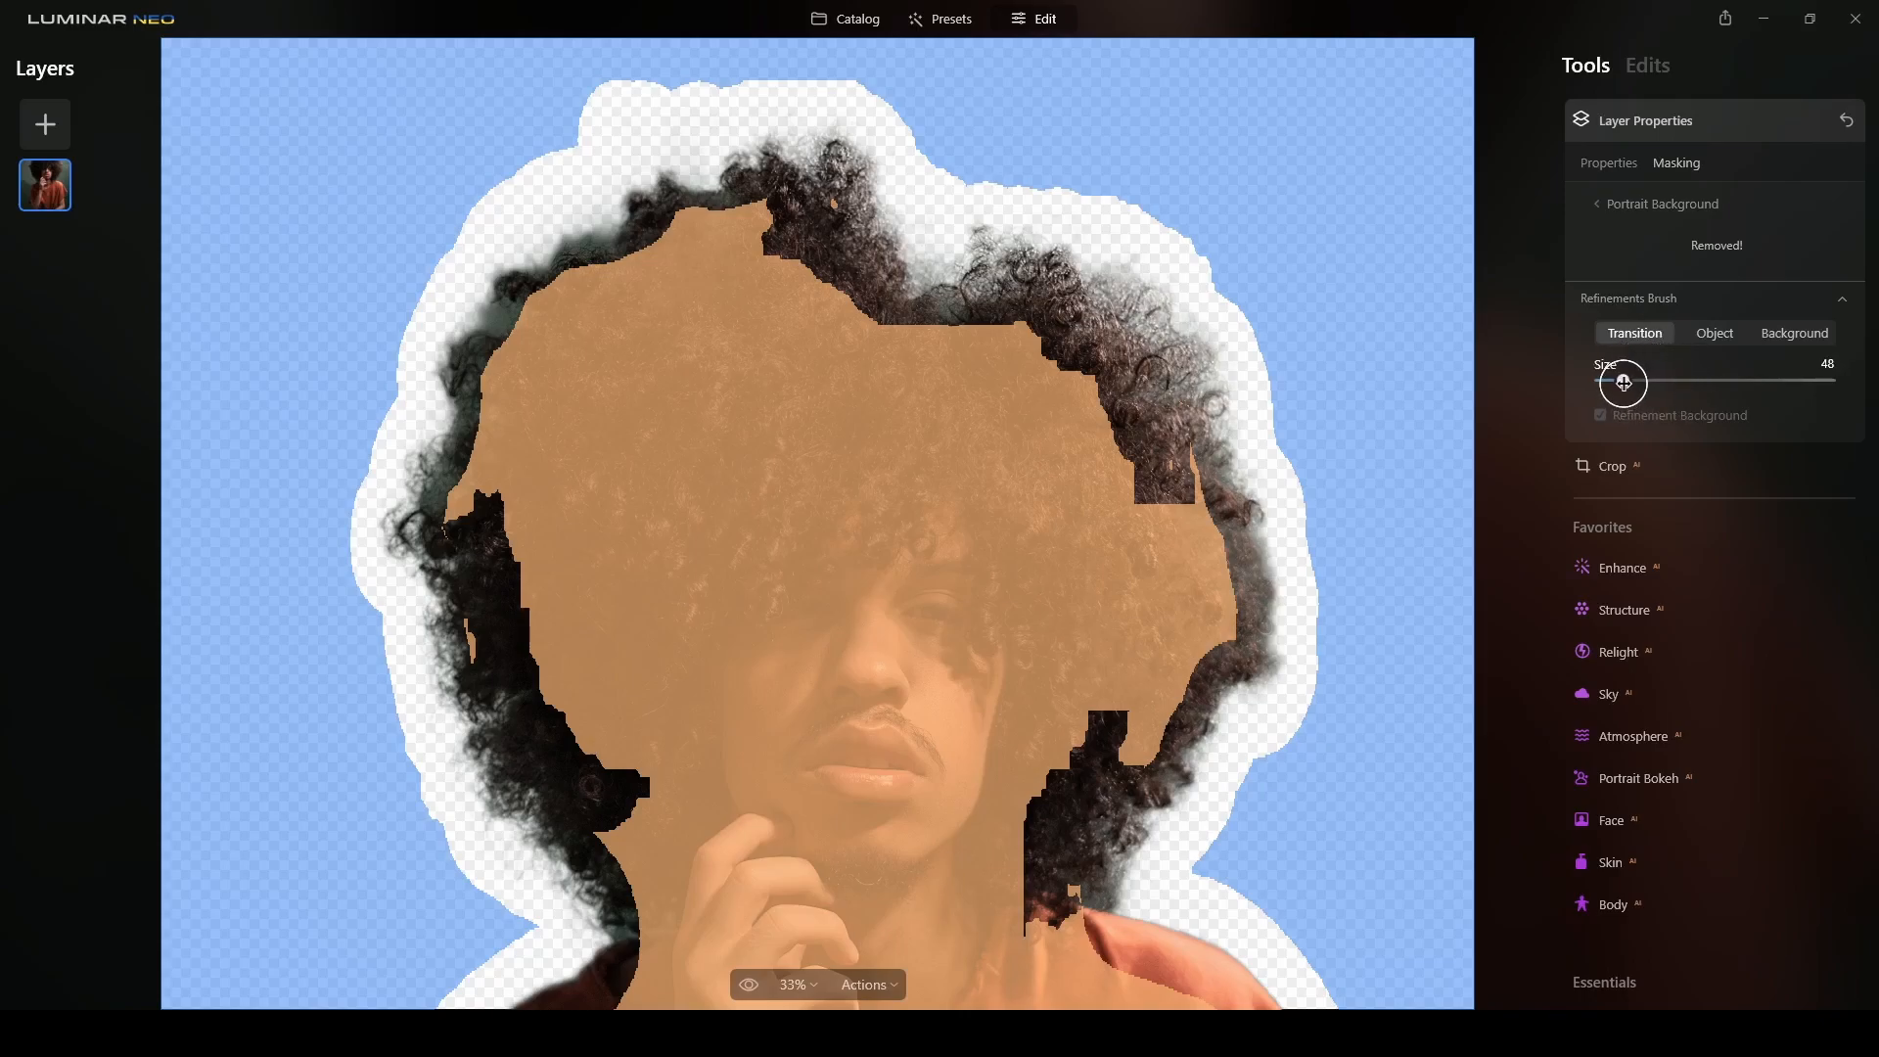
mouse_move(1124, 306)
mouse_down()
mouse_move(1170, 333)
mouse_move(1212, 427)
mouse_move(1087, 293)
mouse_move(1018, 267)
mouse_move(948, 277)
mouse_move(1028, 268)
mouse_move(1125, 336)
mouse_up()
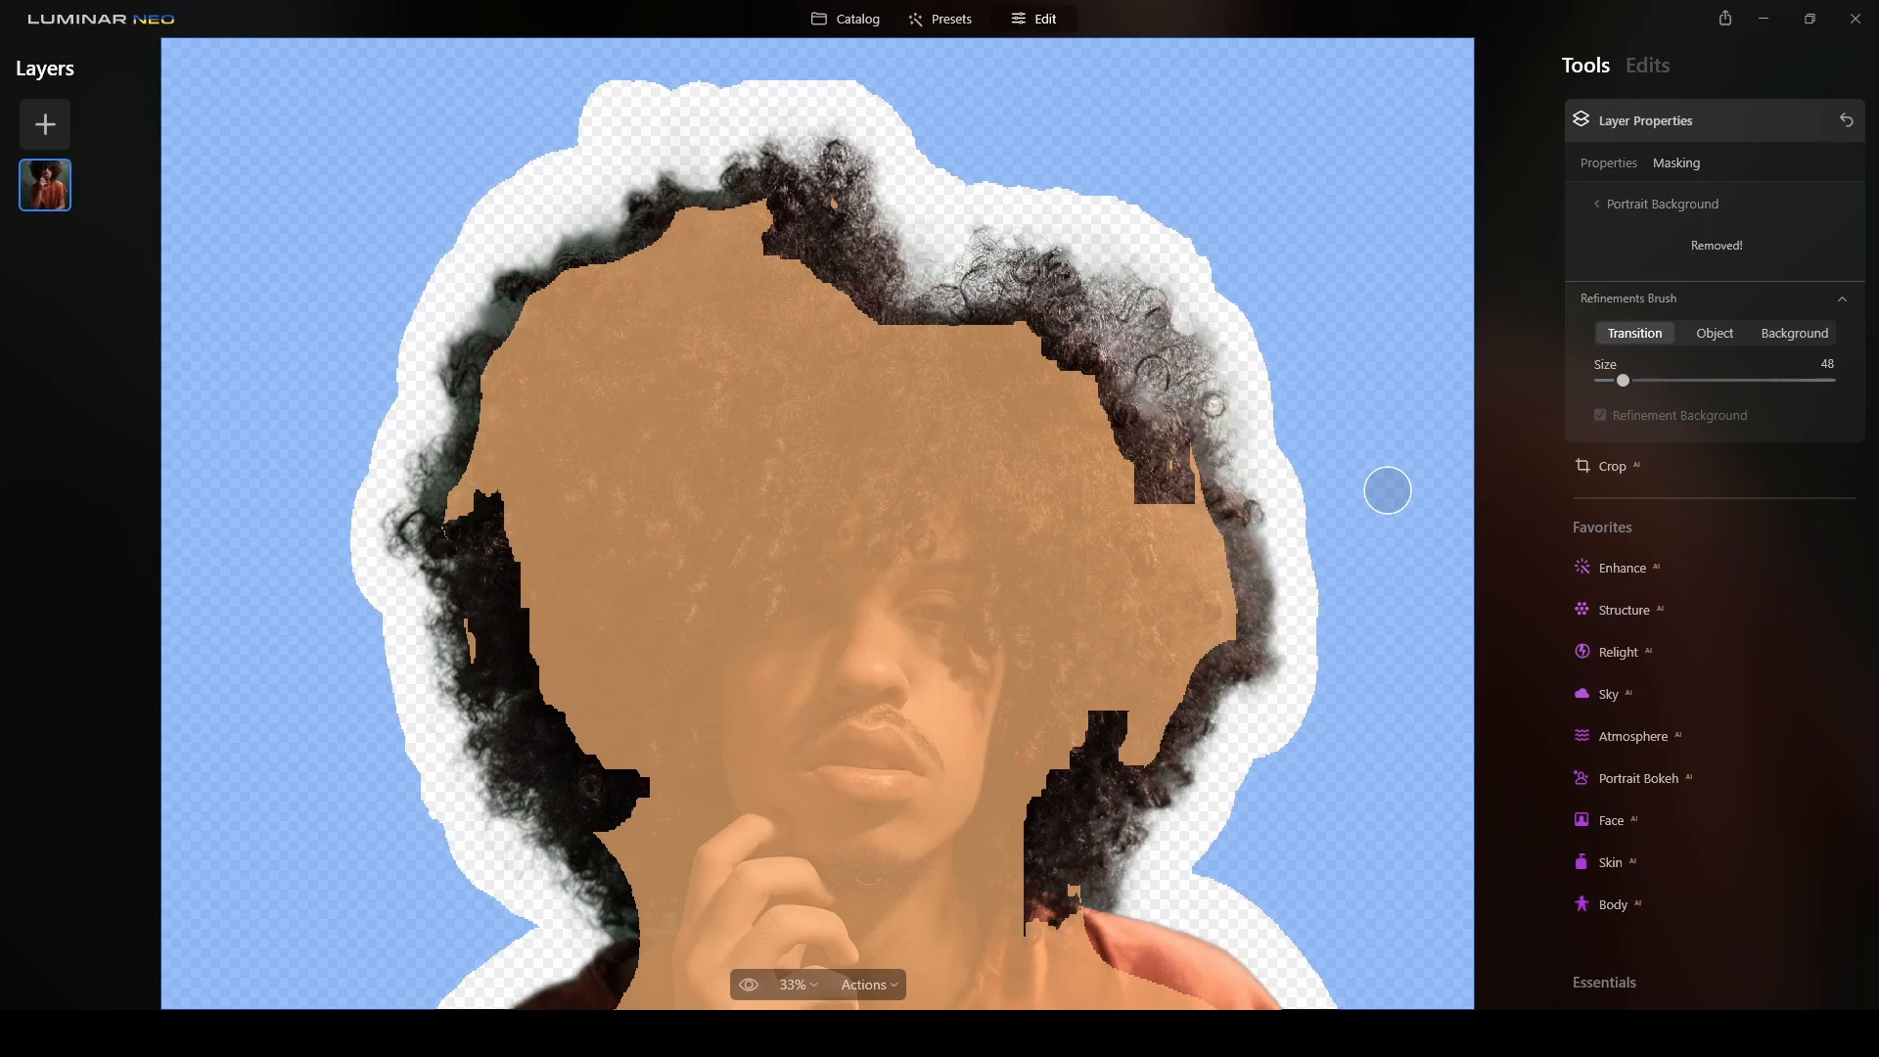
key(space)
mouse_move(1207, 409)
mouse_down()
mouse_move(1136, 286)
mouse_move(1136, 236)
mouse_up()
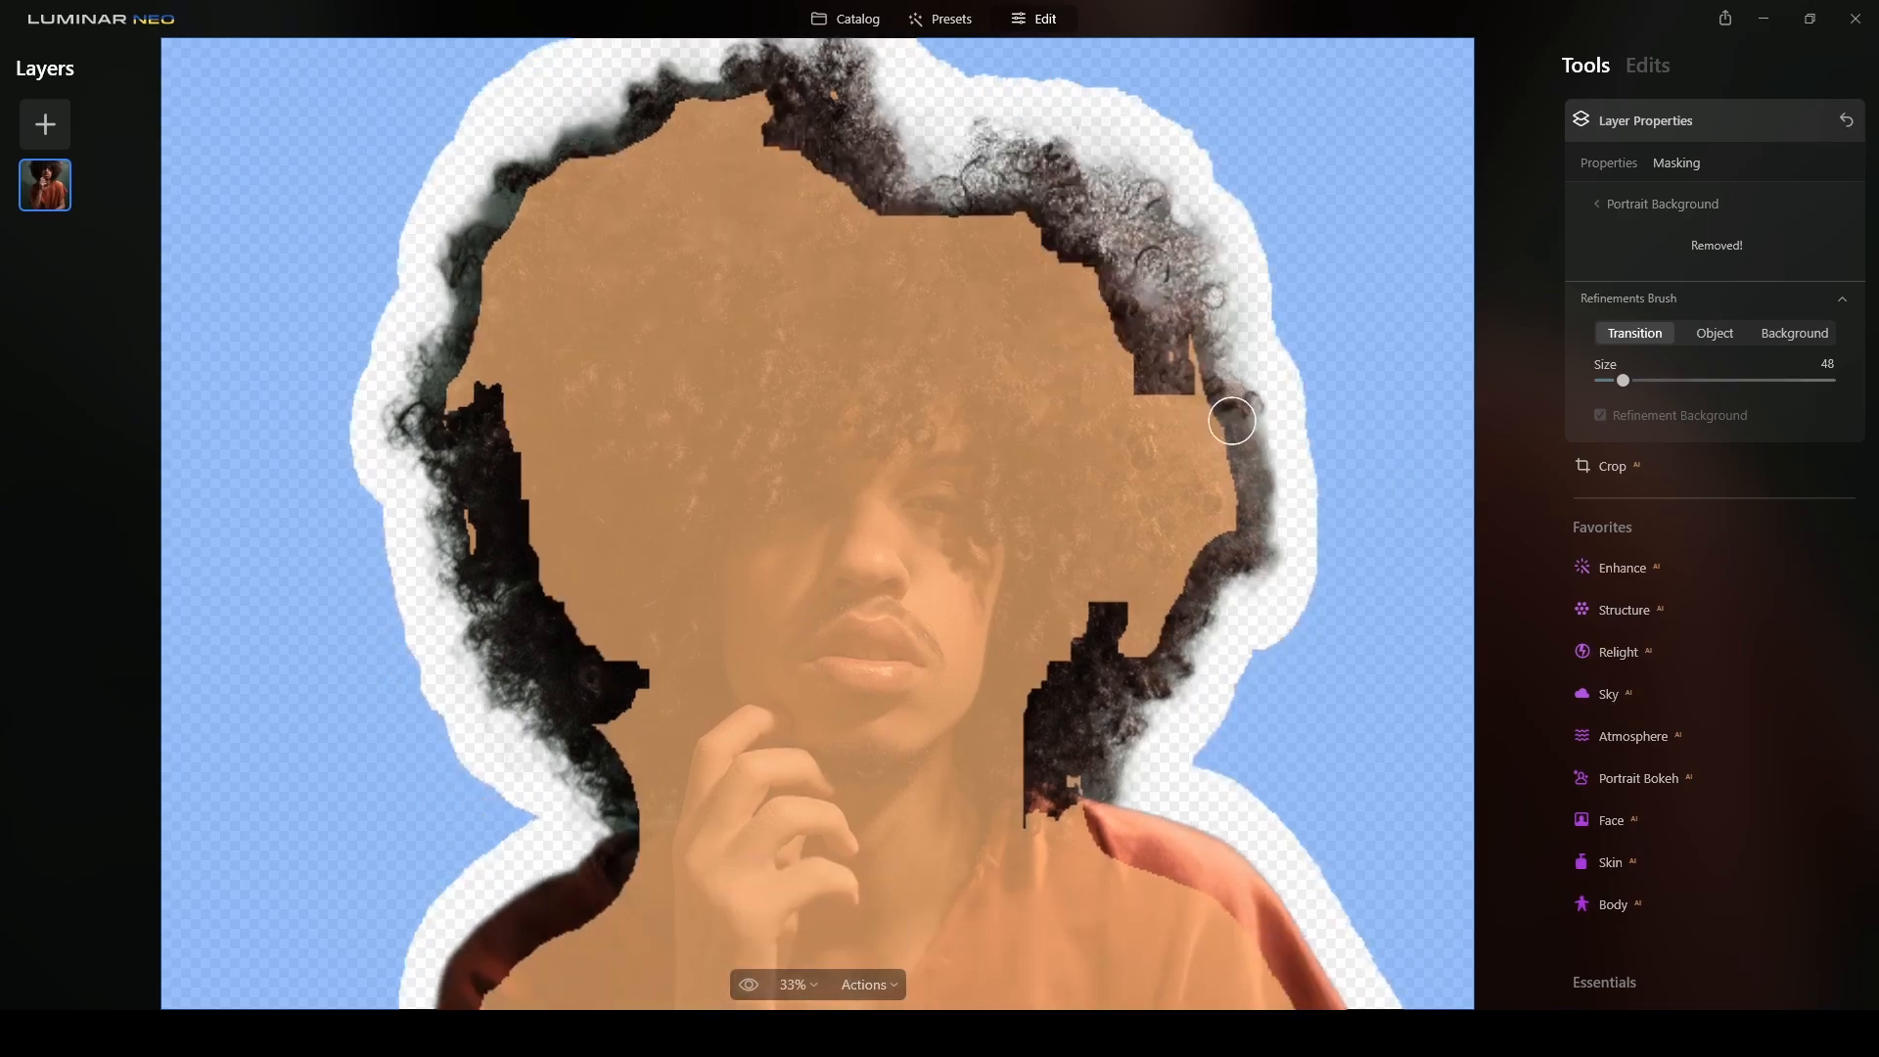
mouse_move(1217, 353)
mouse_down()
mouse_move(1256, 437)
mouse_move(1260, 530)
mouse_move(1114, 718)
mouse_move(1097, 777)
mouse_move(1118, 732)
mouse_up()
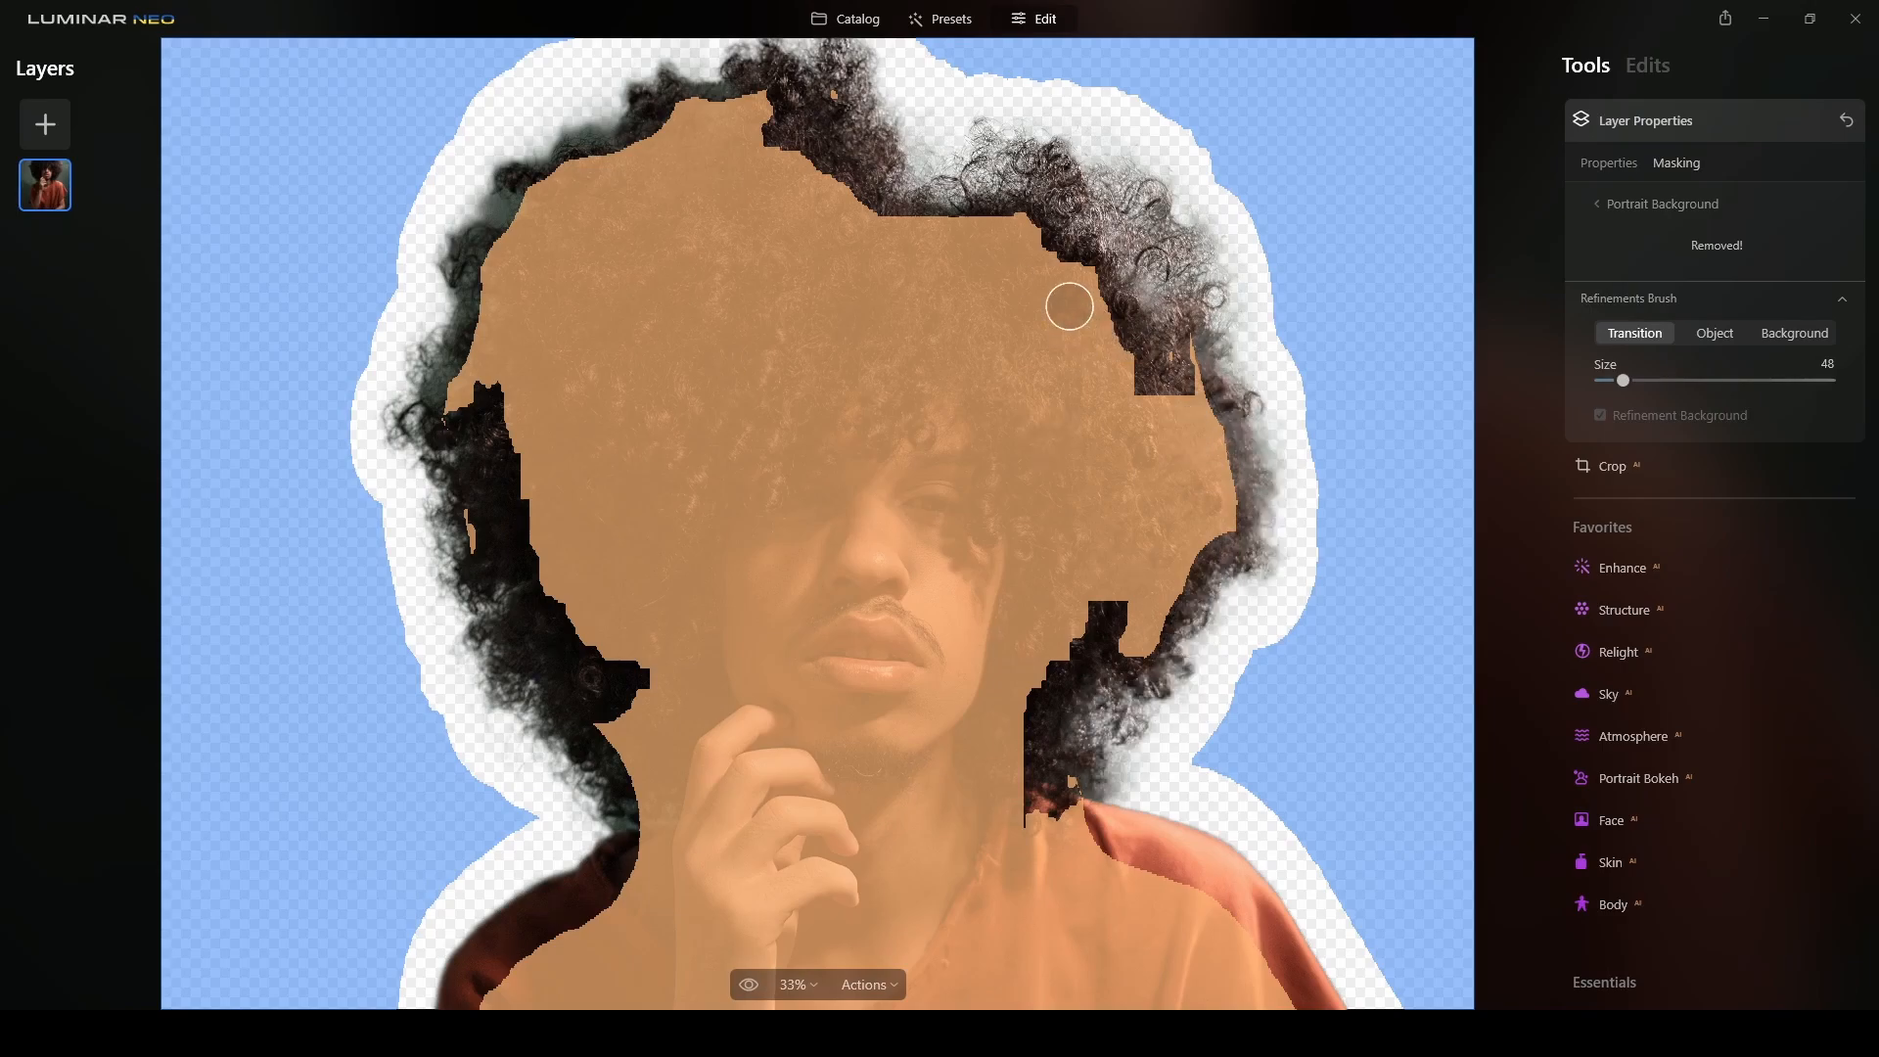
Refine the cutout along the left edge of the hair, from the crown down to the shoulder, and return to the layer's general properties
drag(954, 137, 929, 247)
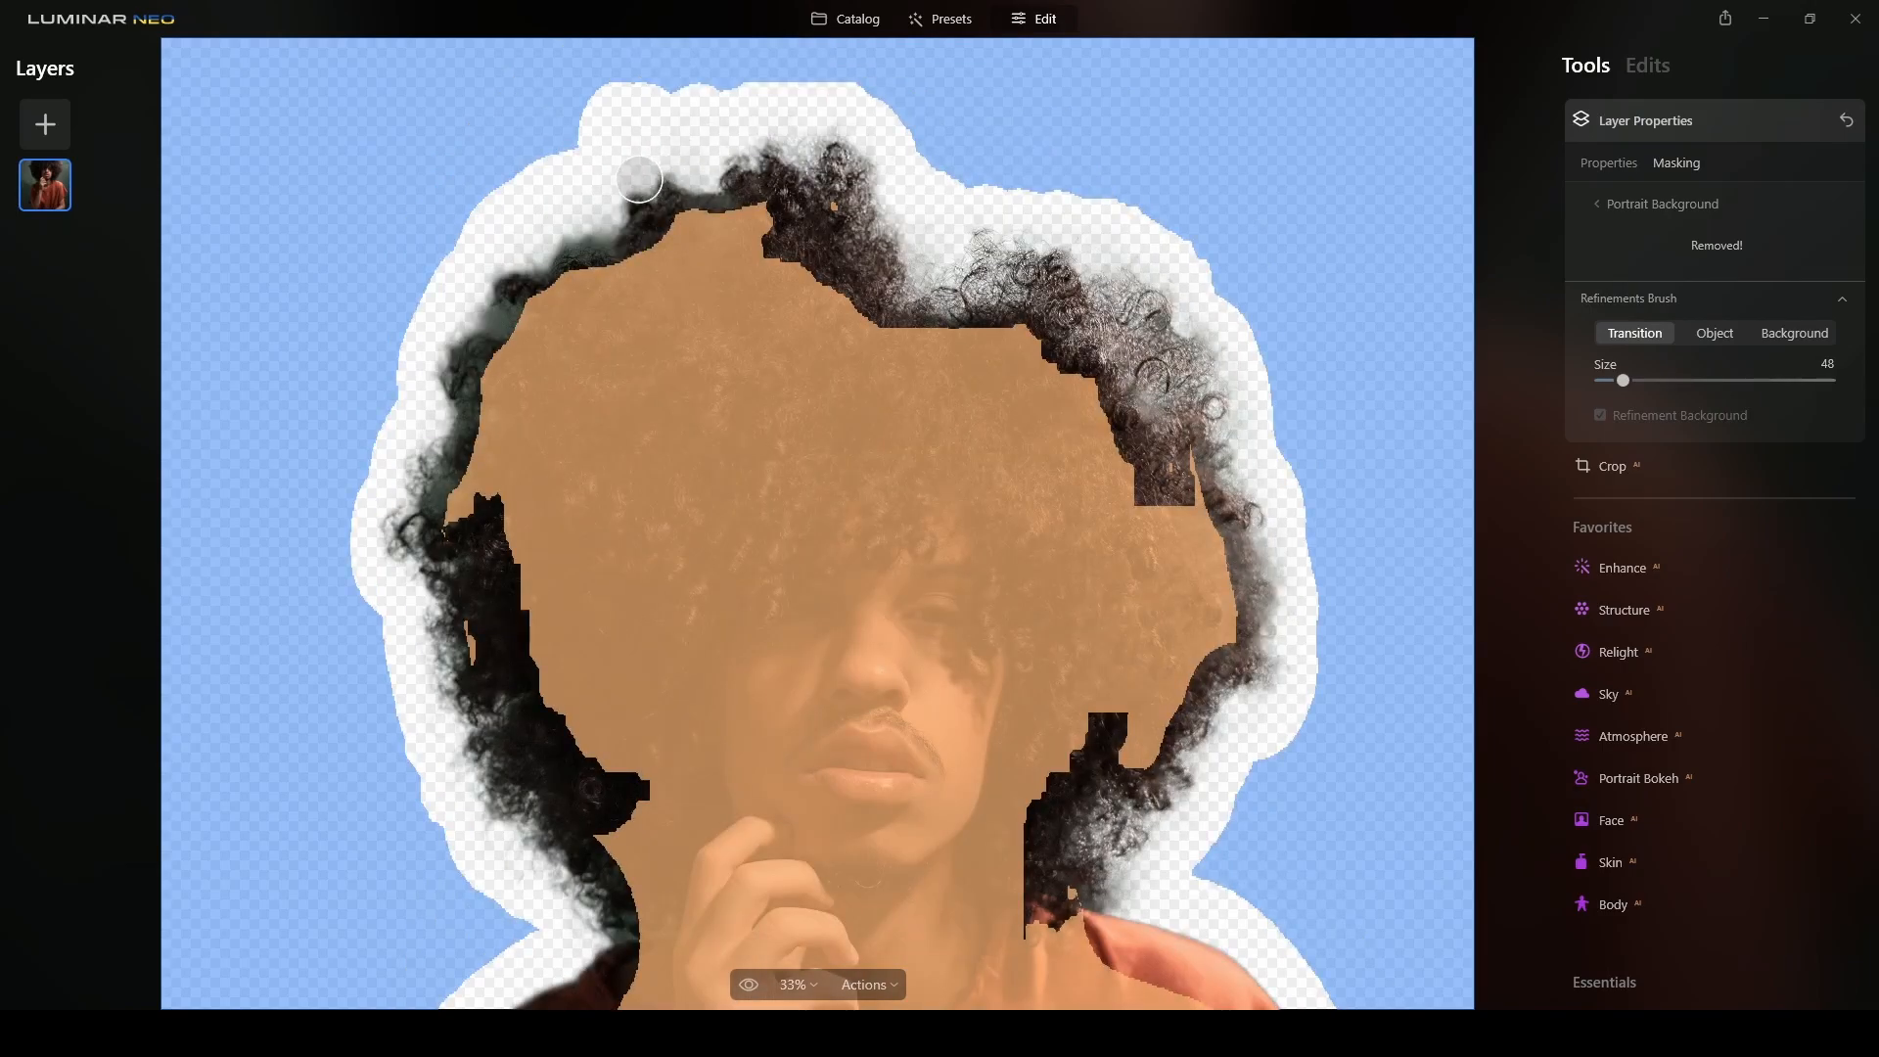
mouse_move(418, 502)
mouse_down()
mouse_move(464, 341)
mouse_move(519, 282)
mouse_move(613, 253)
mouse_move(705, 192)
mouse_up()
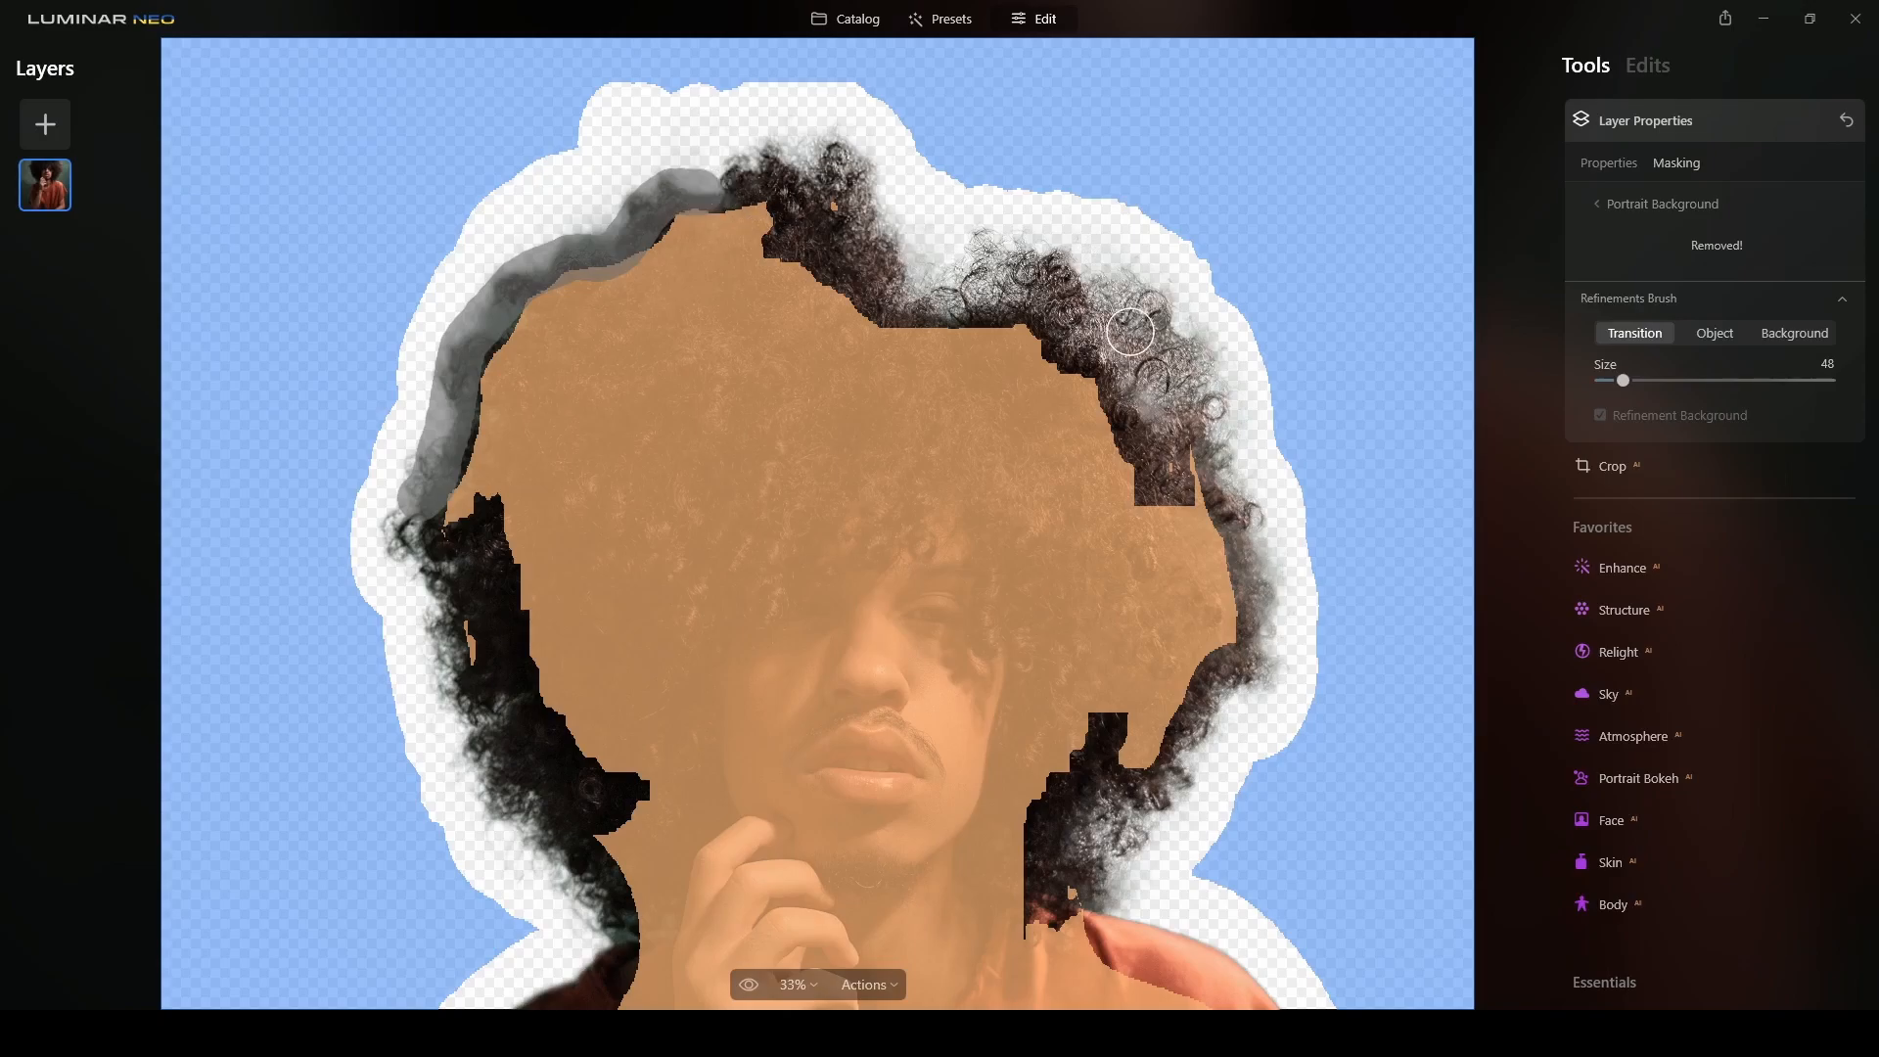
drag(825, 595, 1049, 278)
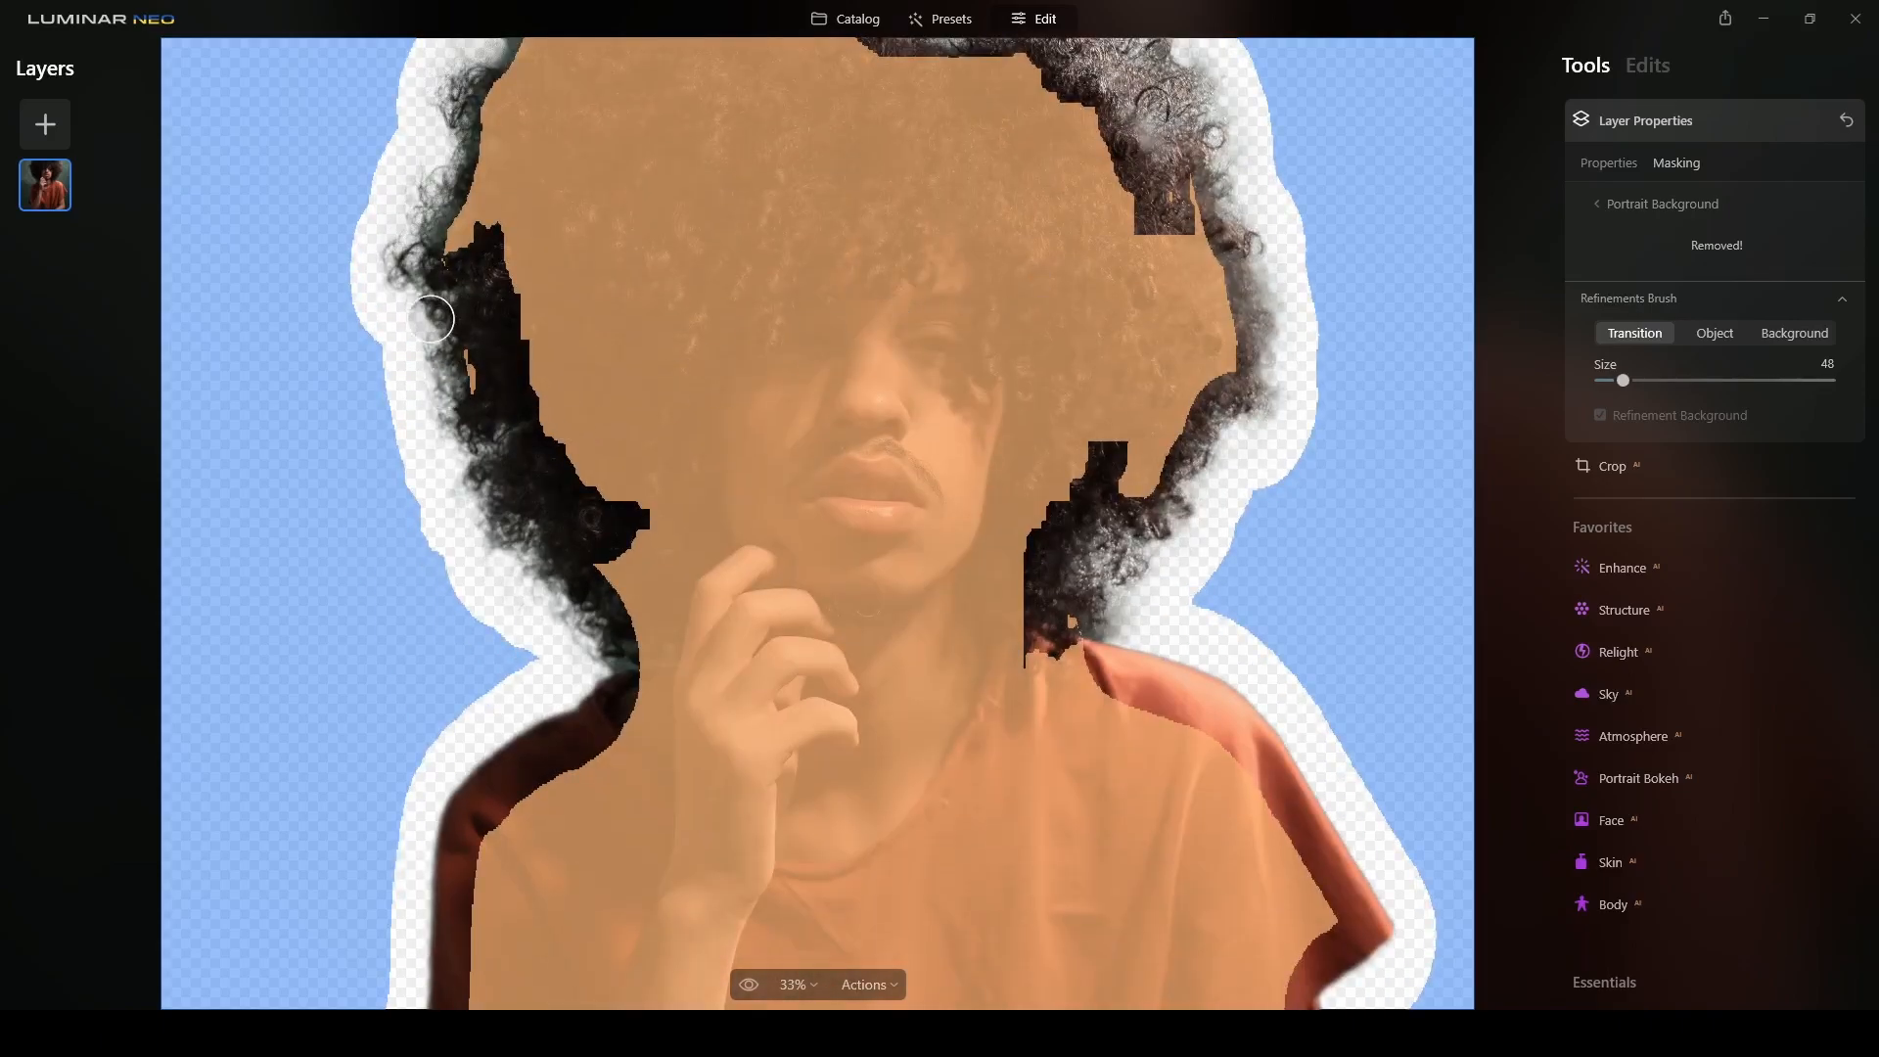
mouse_move(418, 237)
mouse_down()
mouse_move(411, 284)
mouse_move(494, 508)
mouse_move(613, 658)
mouse_up()
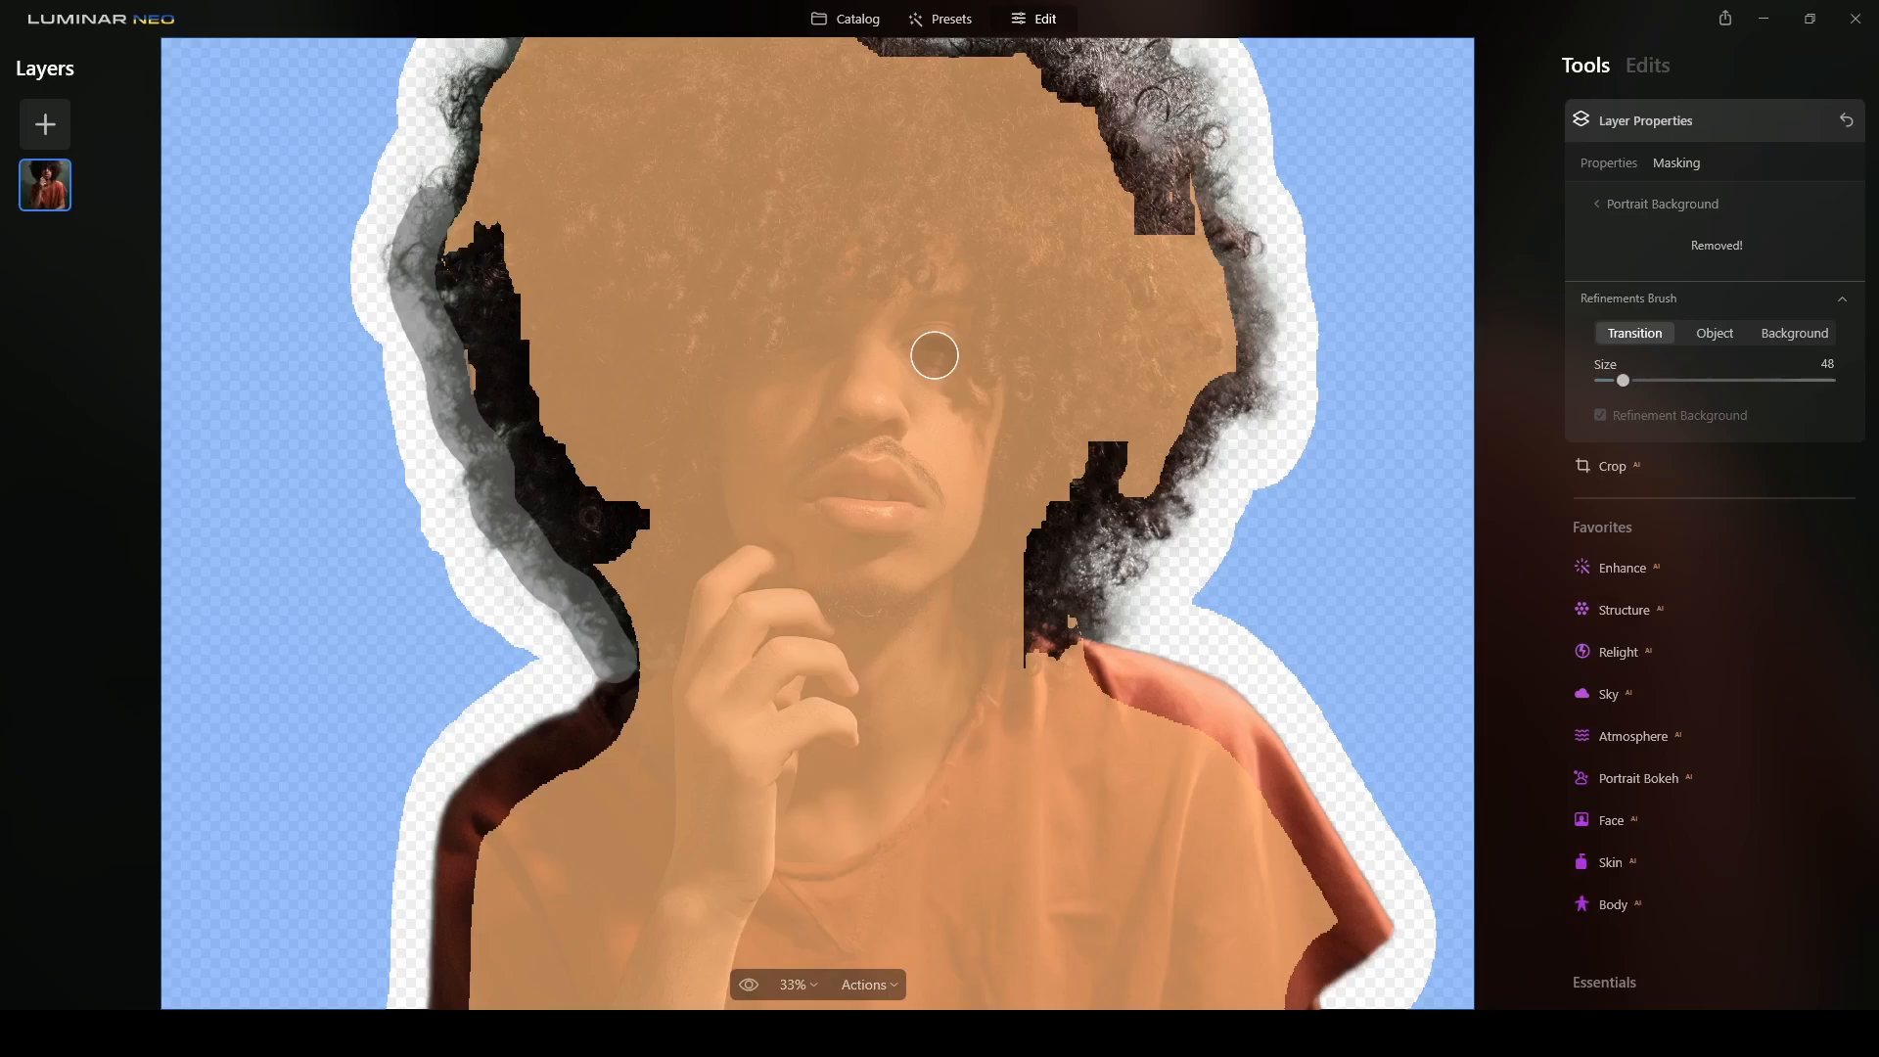
key(ctrl+0)
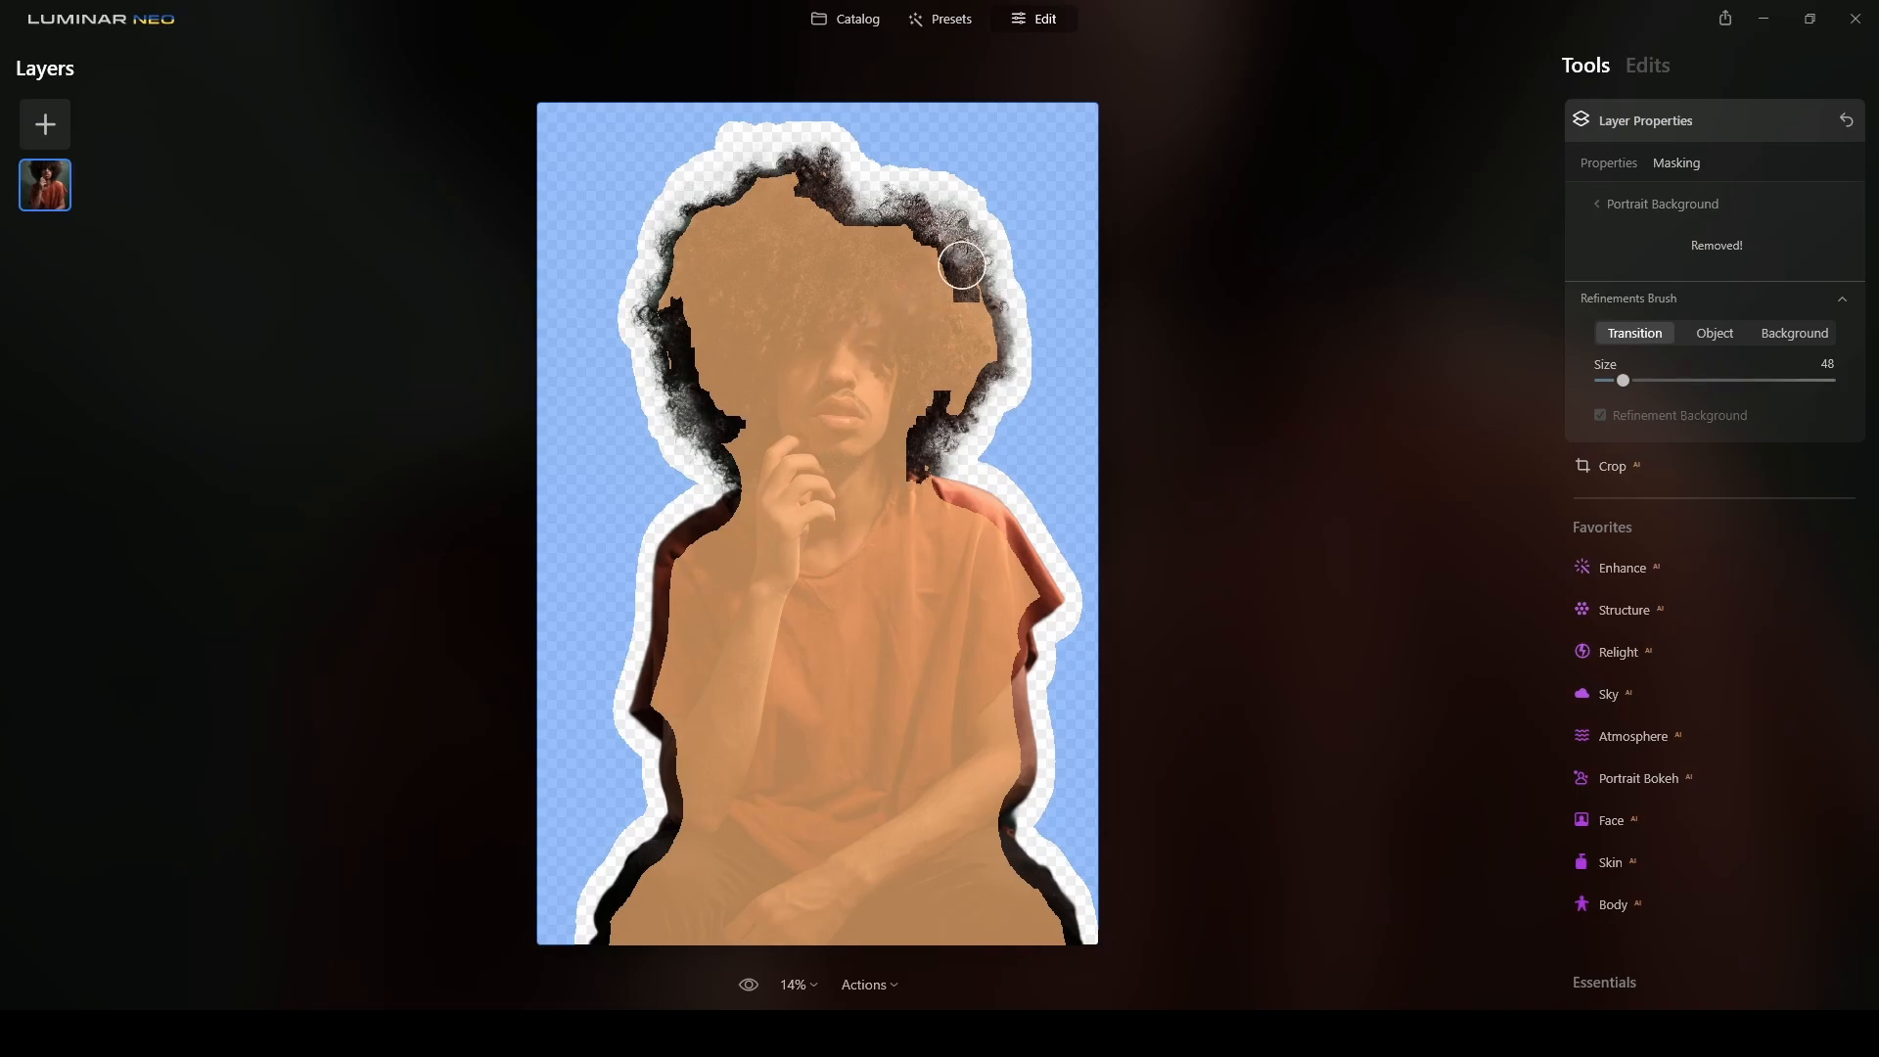
scroll(935, 297, up, 1)
scroll(933, 315, down, 1)
click(1621, 165)
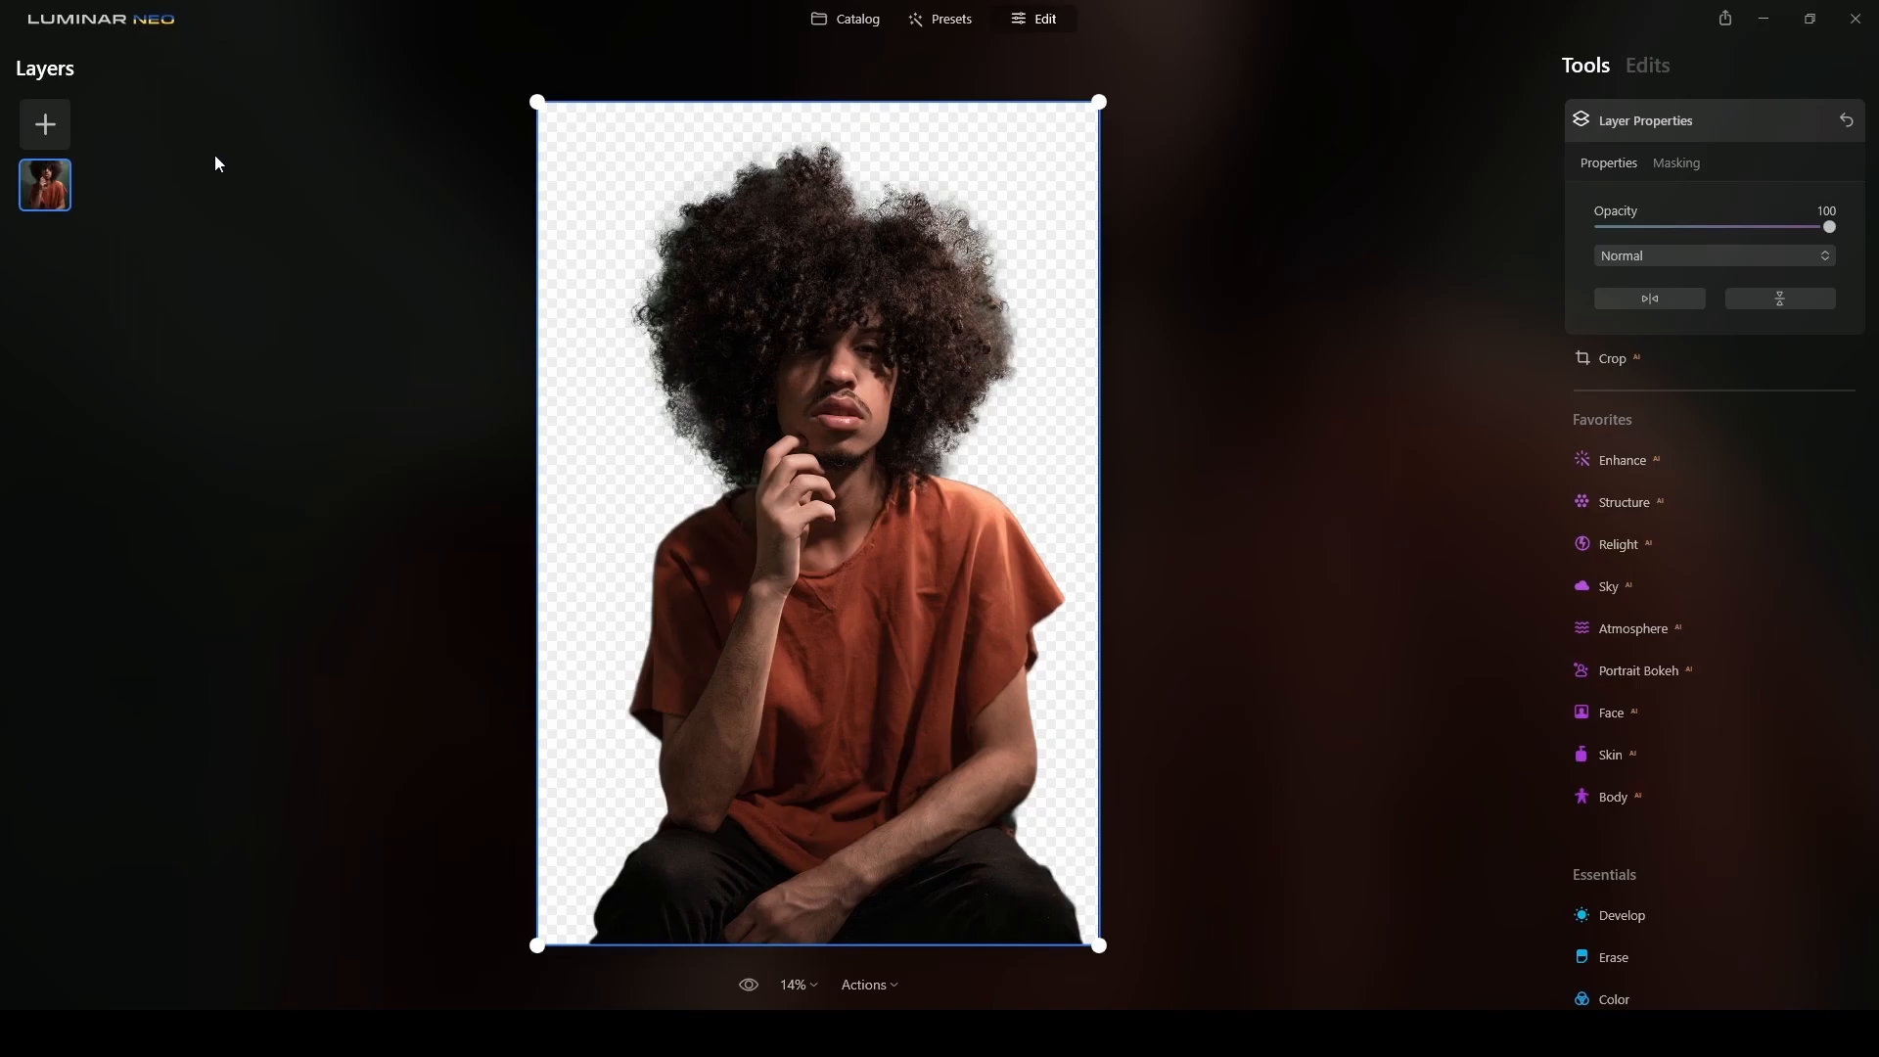
Add the graffiti wall image with the white door from My Images as a new layer and set its opacity to 100
click(46, 124)
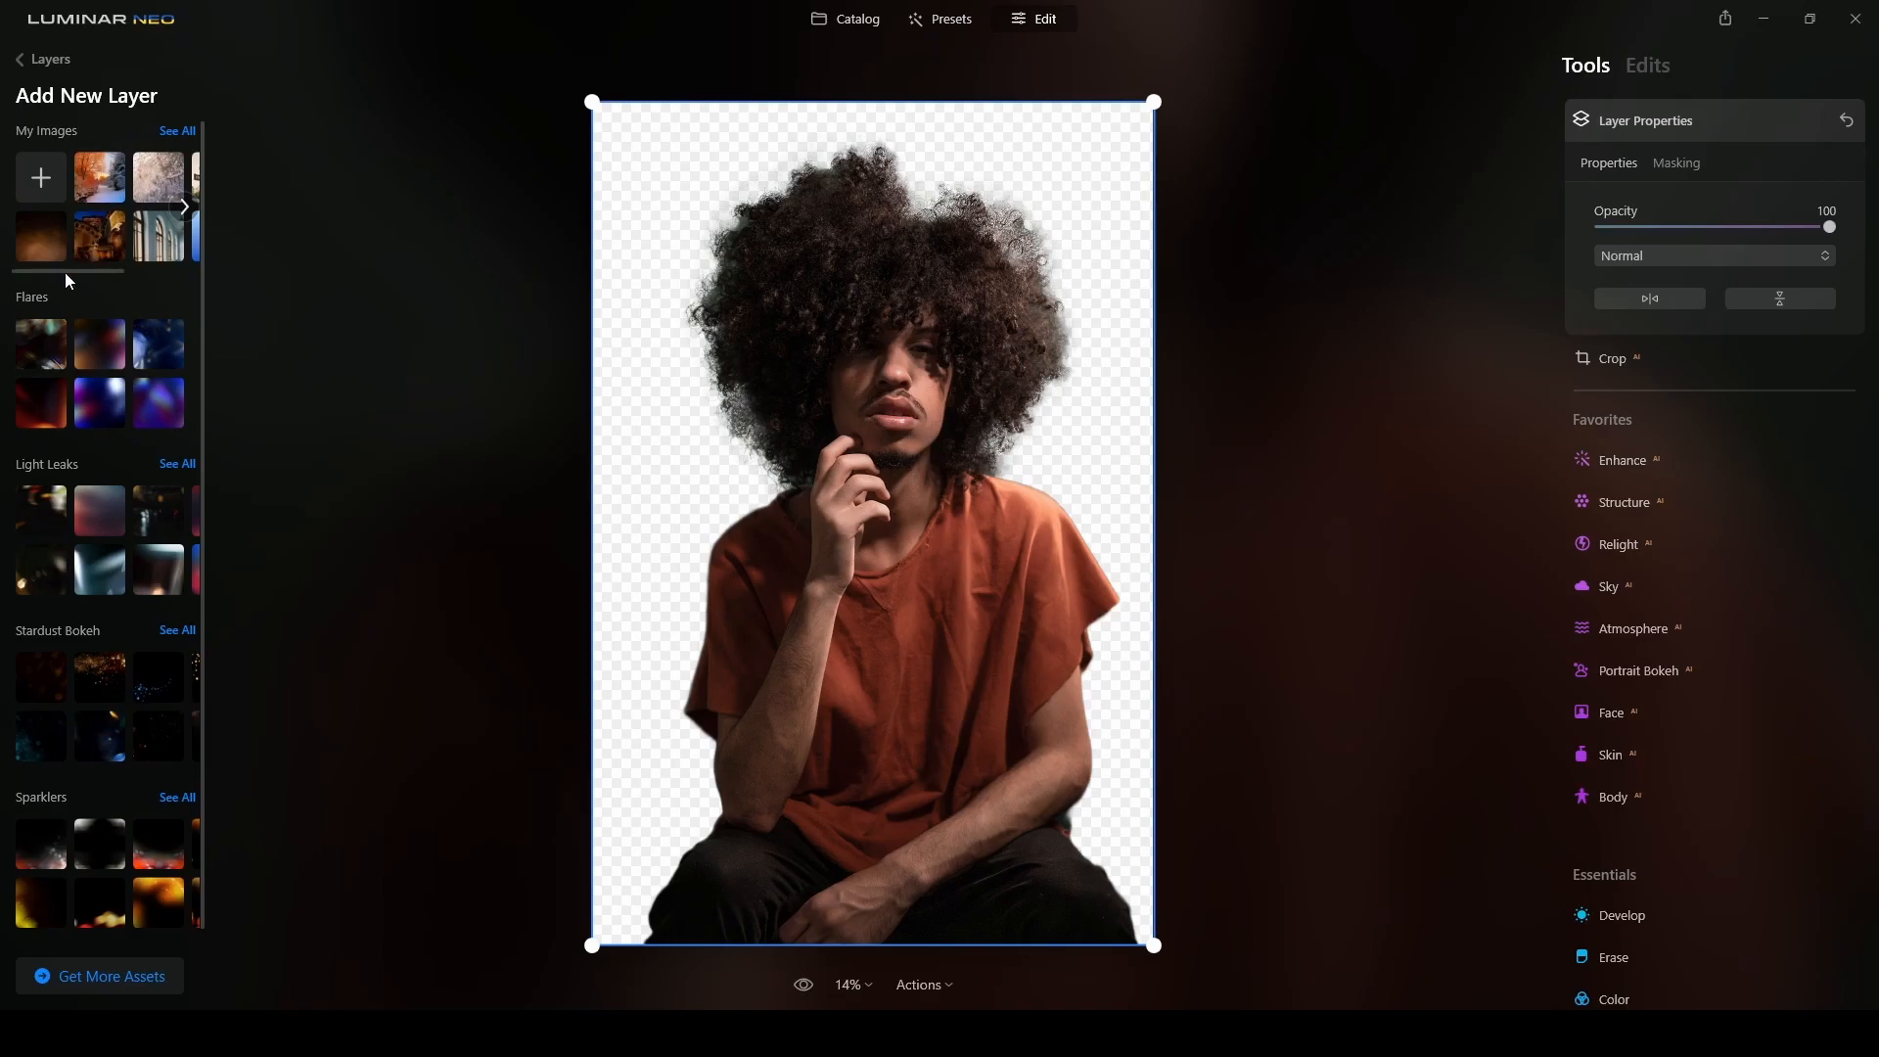
drag(64, 272, 155, 269)
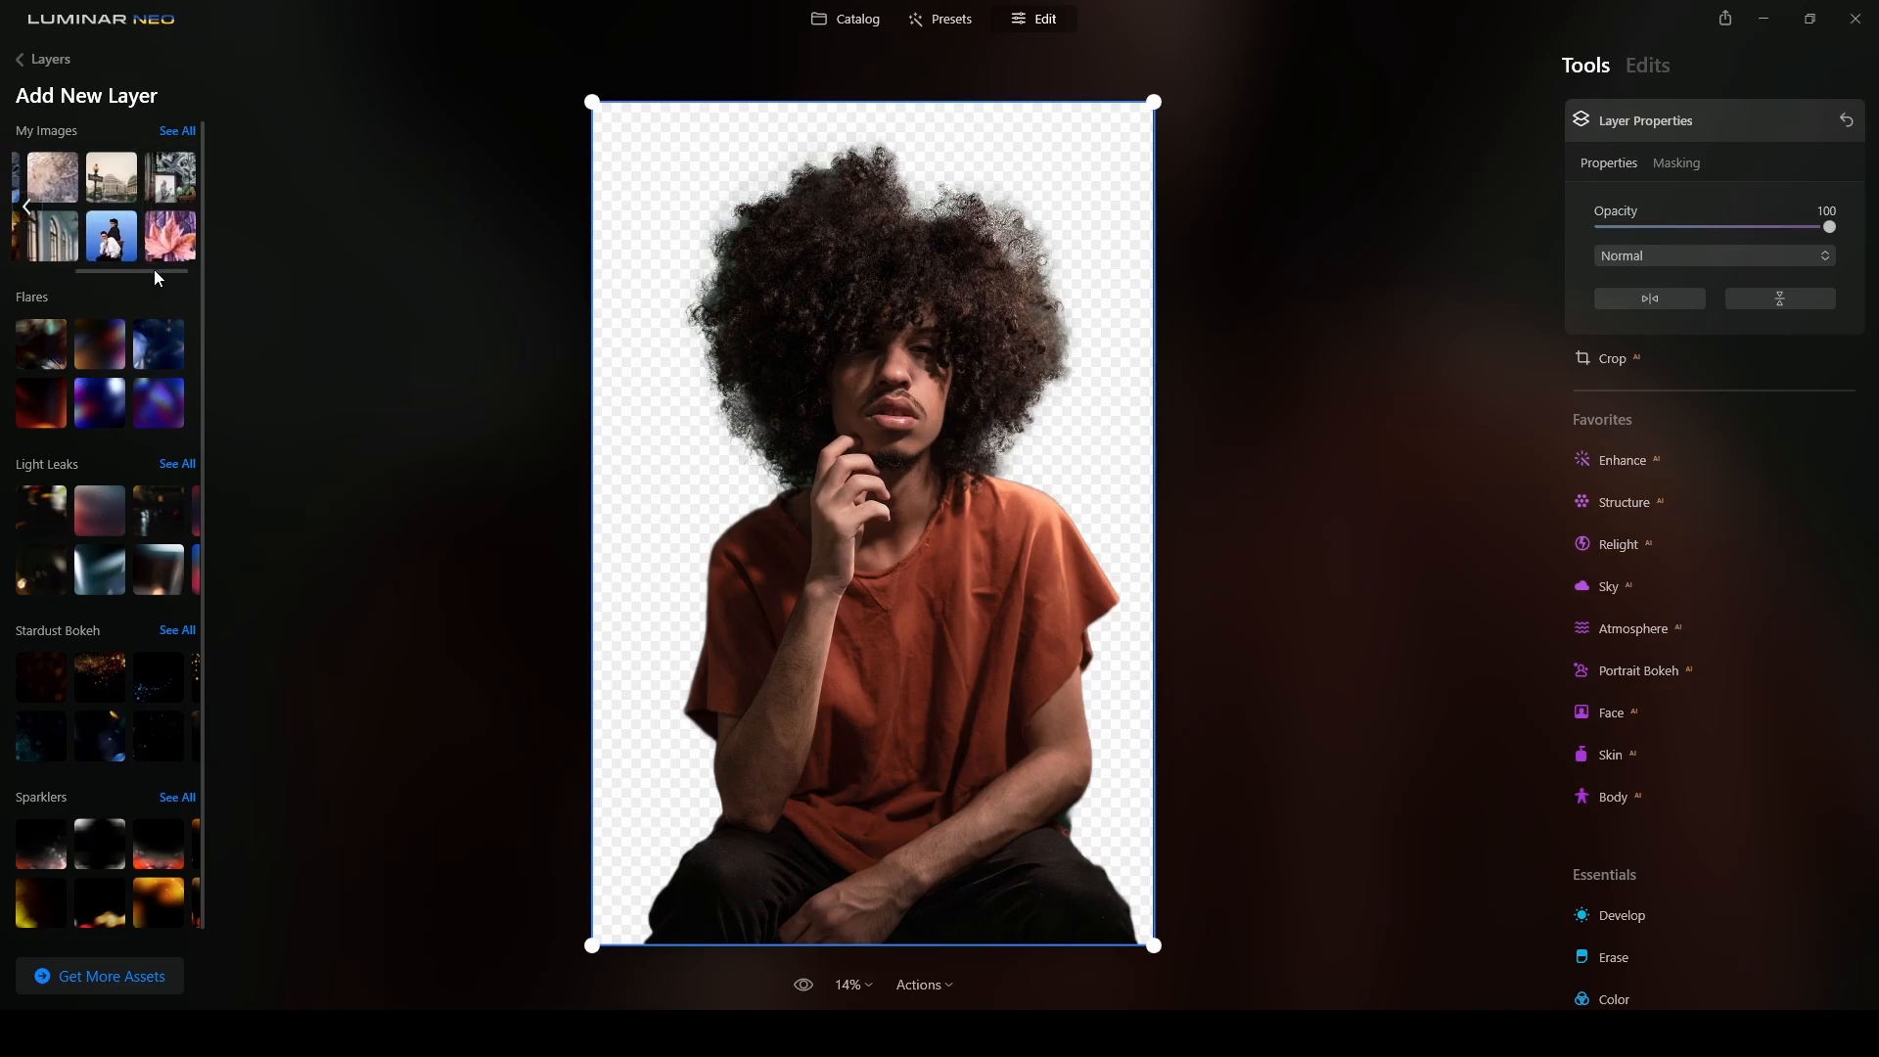
click(178, 179)
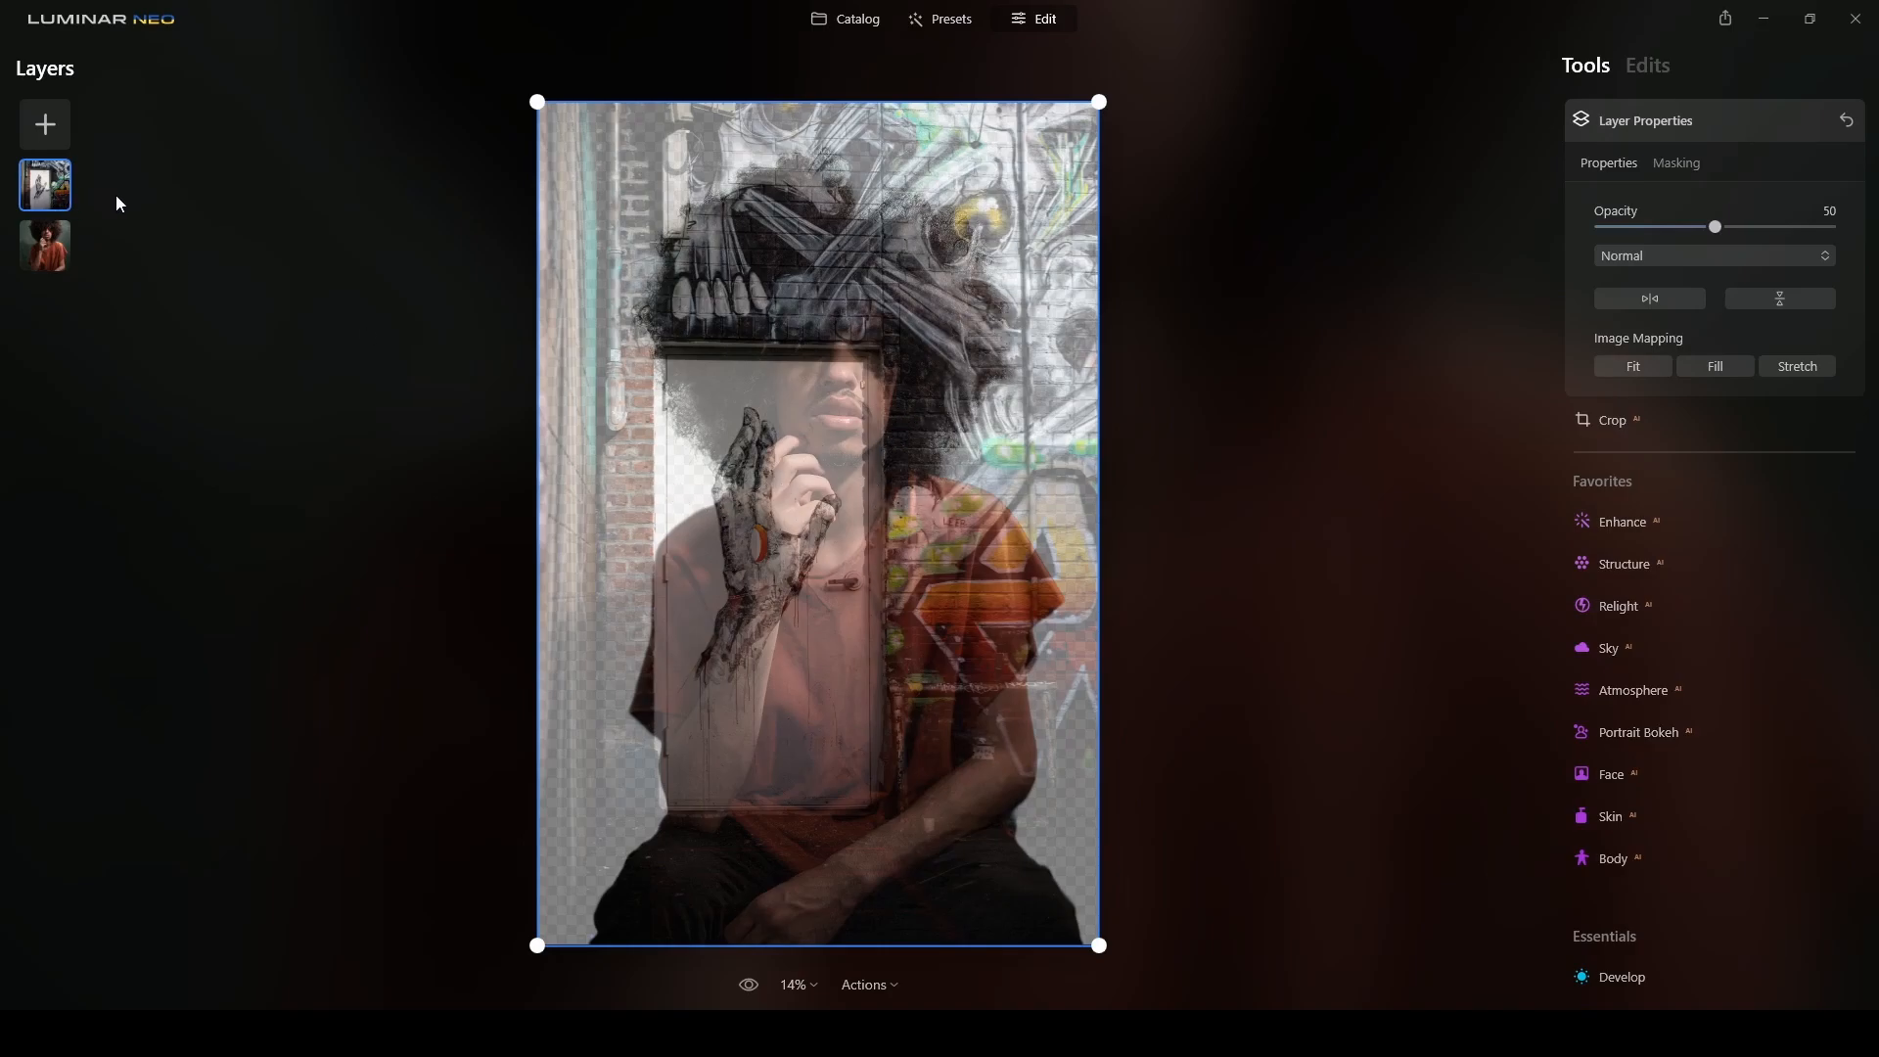
drag(1716, 226, 1833, 239)
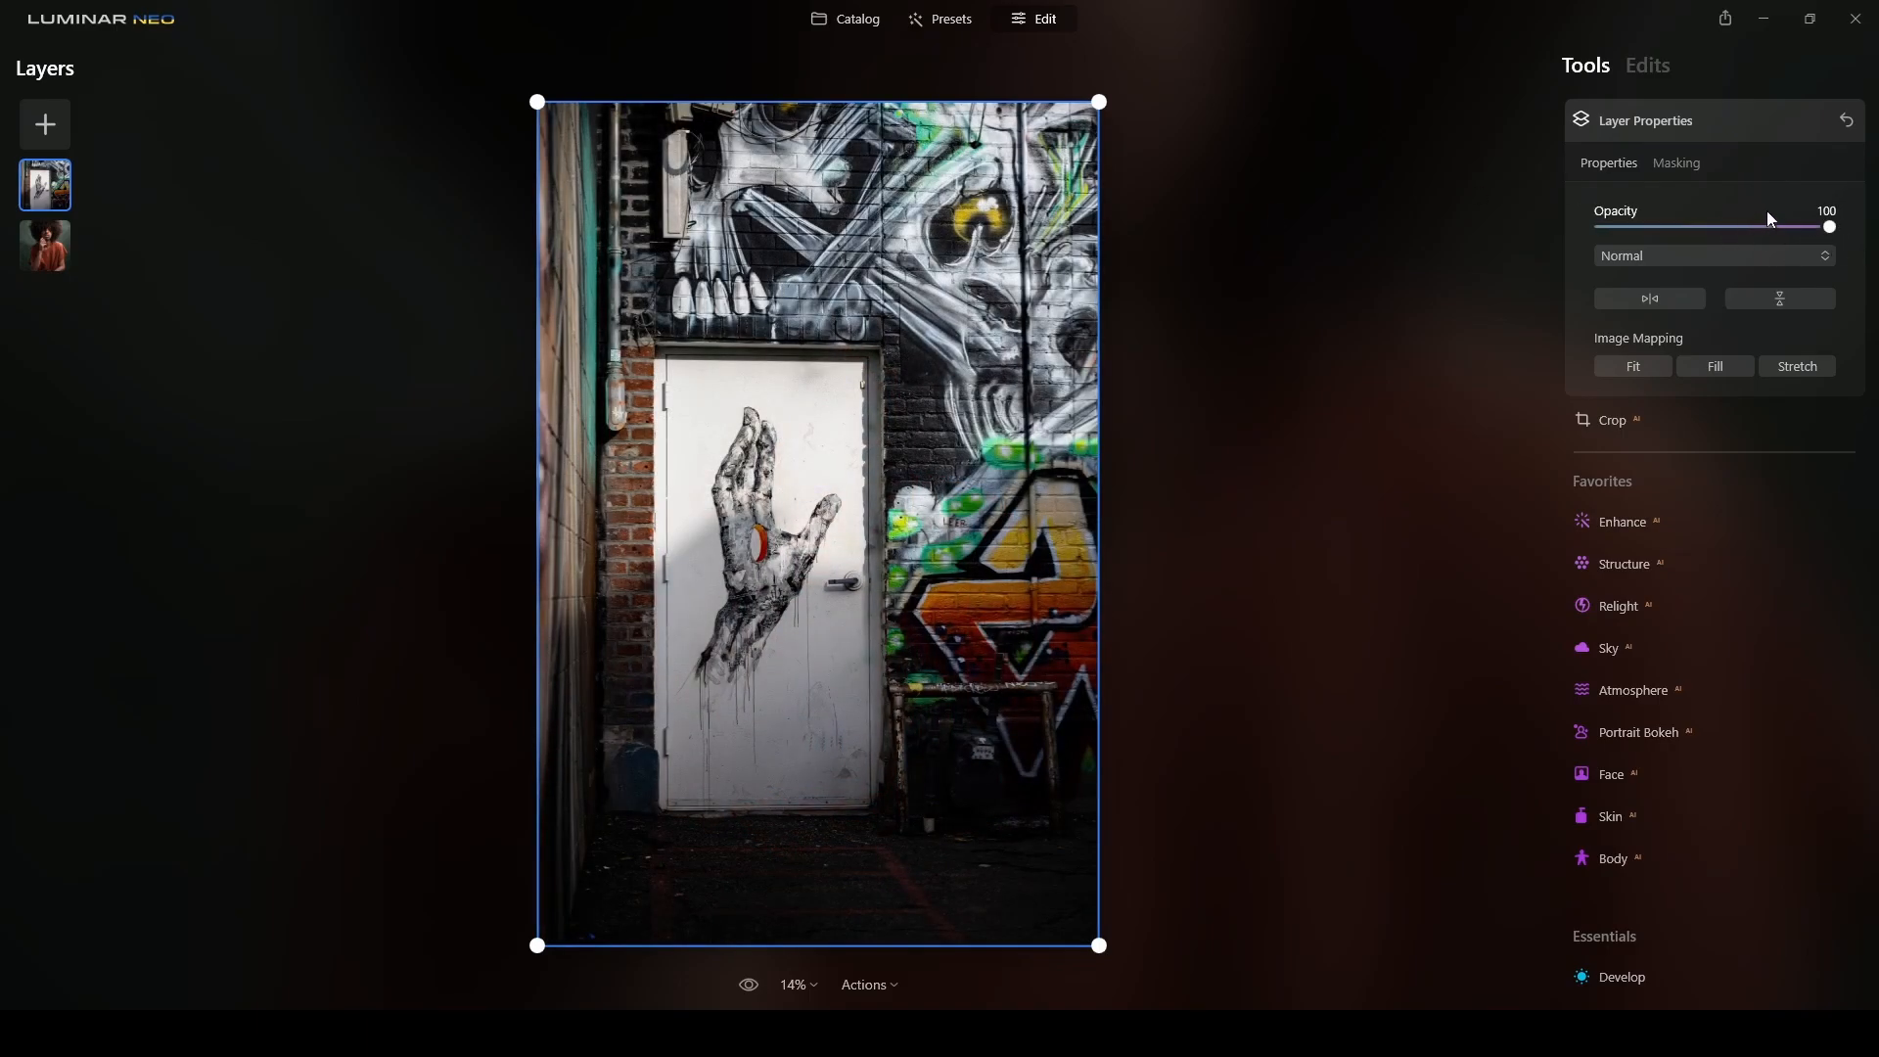
Move the portrait layer above the graffiti wall and scale it down to about 80% of the canvas width, anchored at the lower-left corner
click(42, 253)
drag(42, 253, 46, 196)
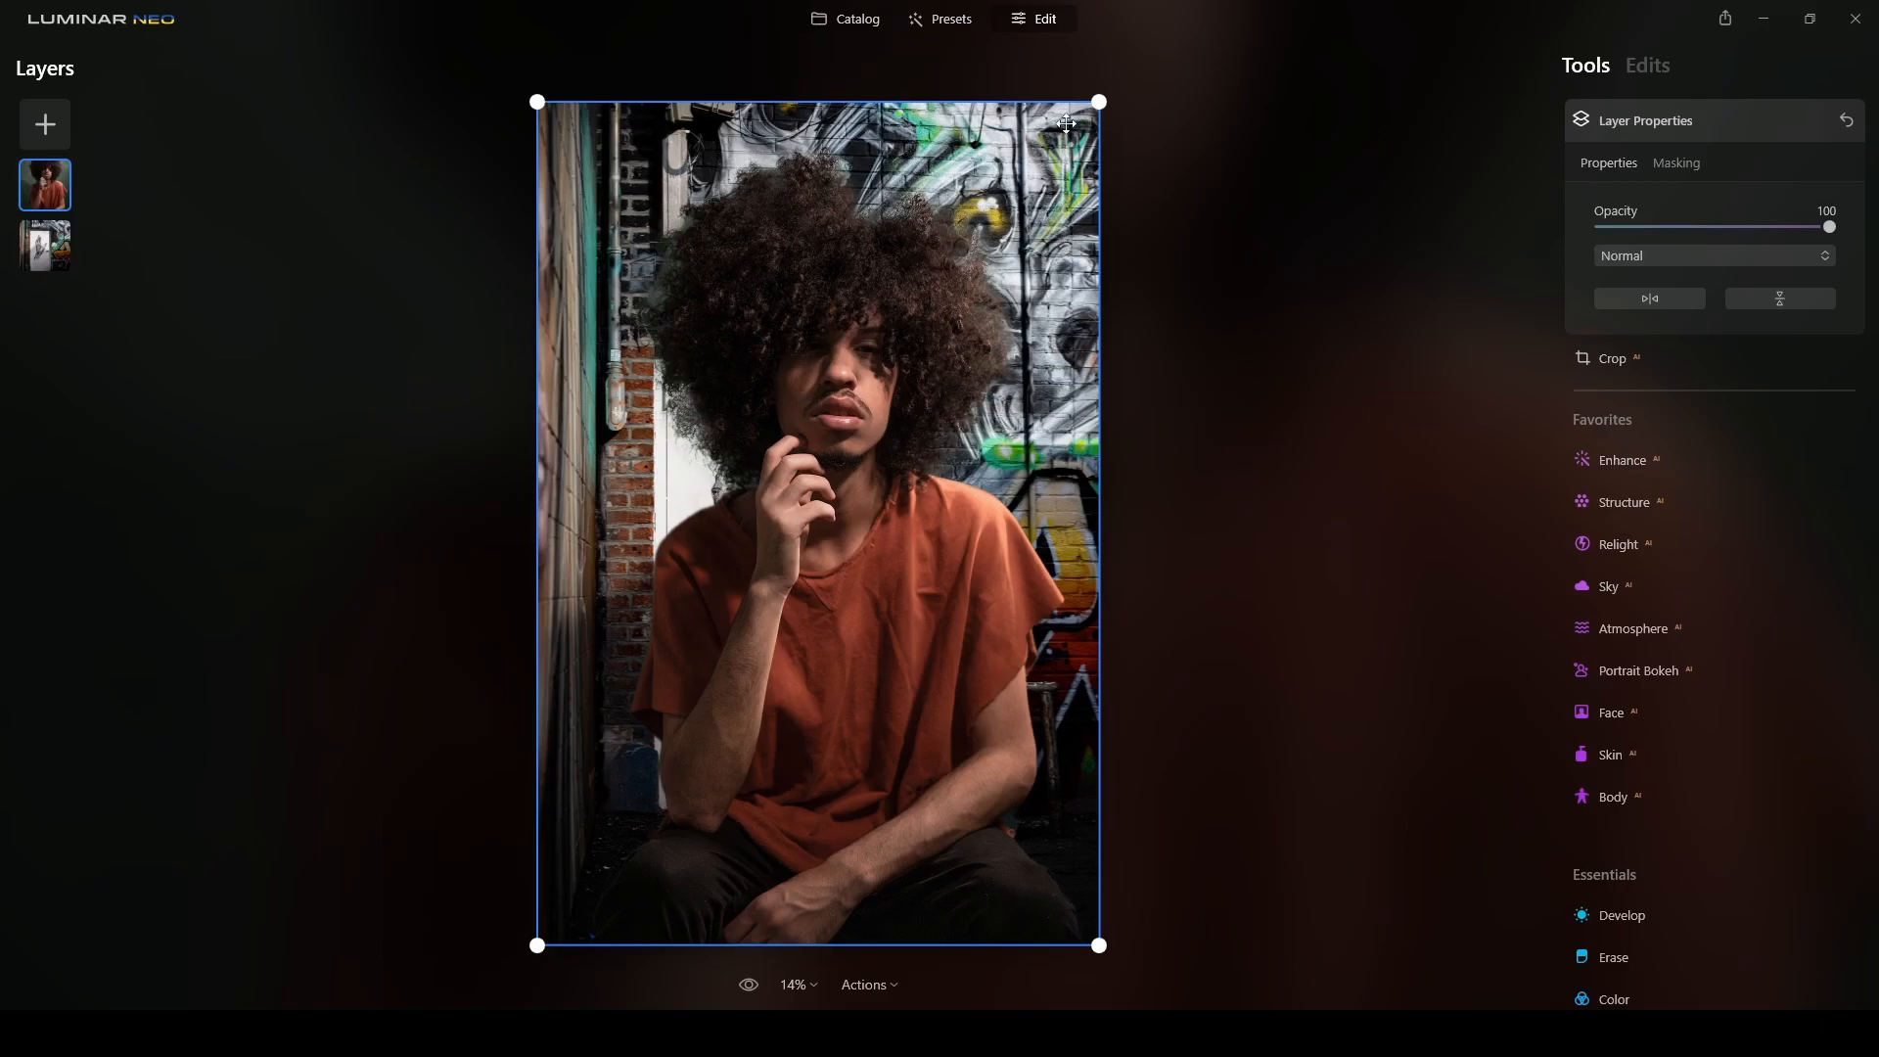
drag(1099, 102, 998, 220)
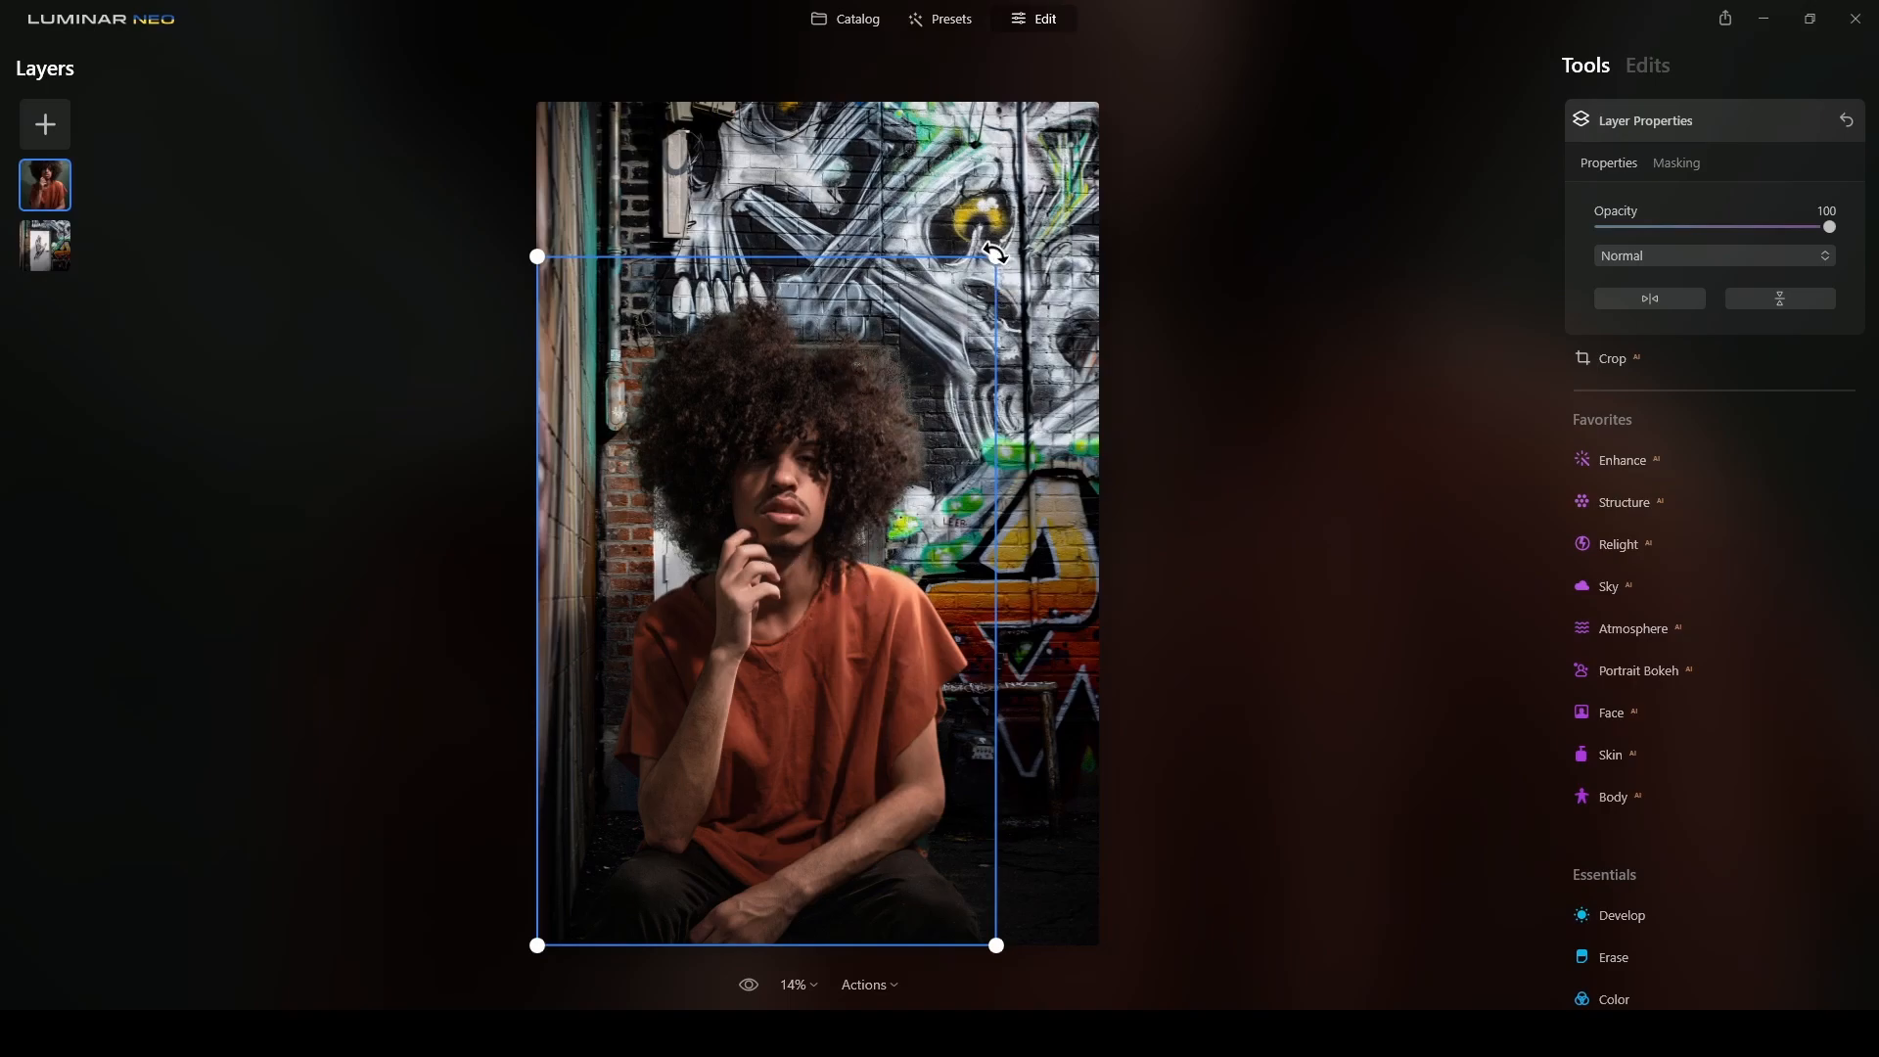
drag(998, 258, 983, 279)
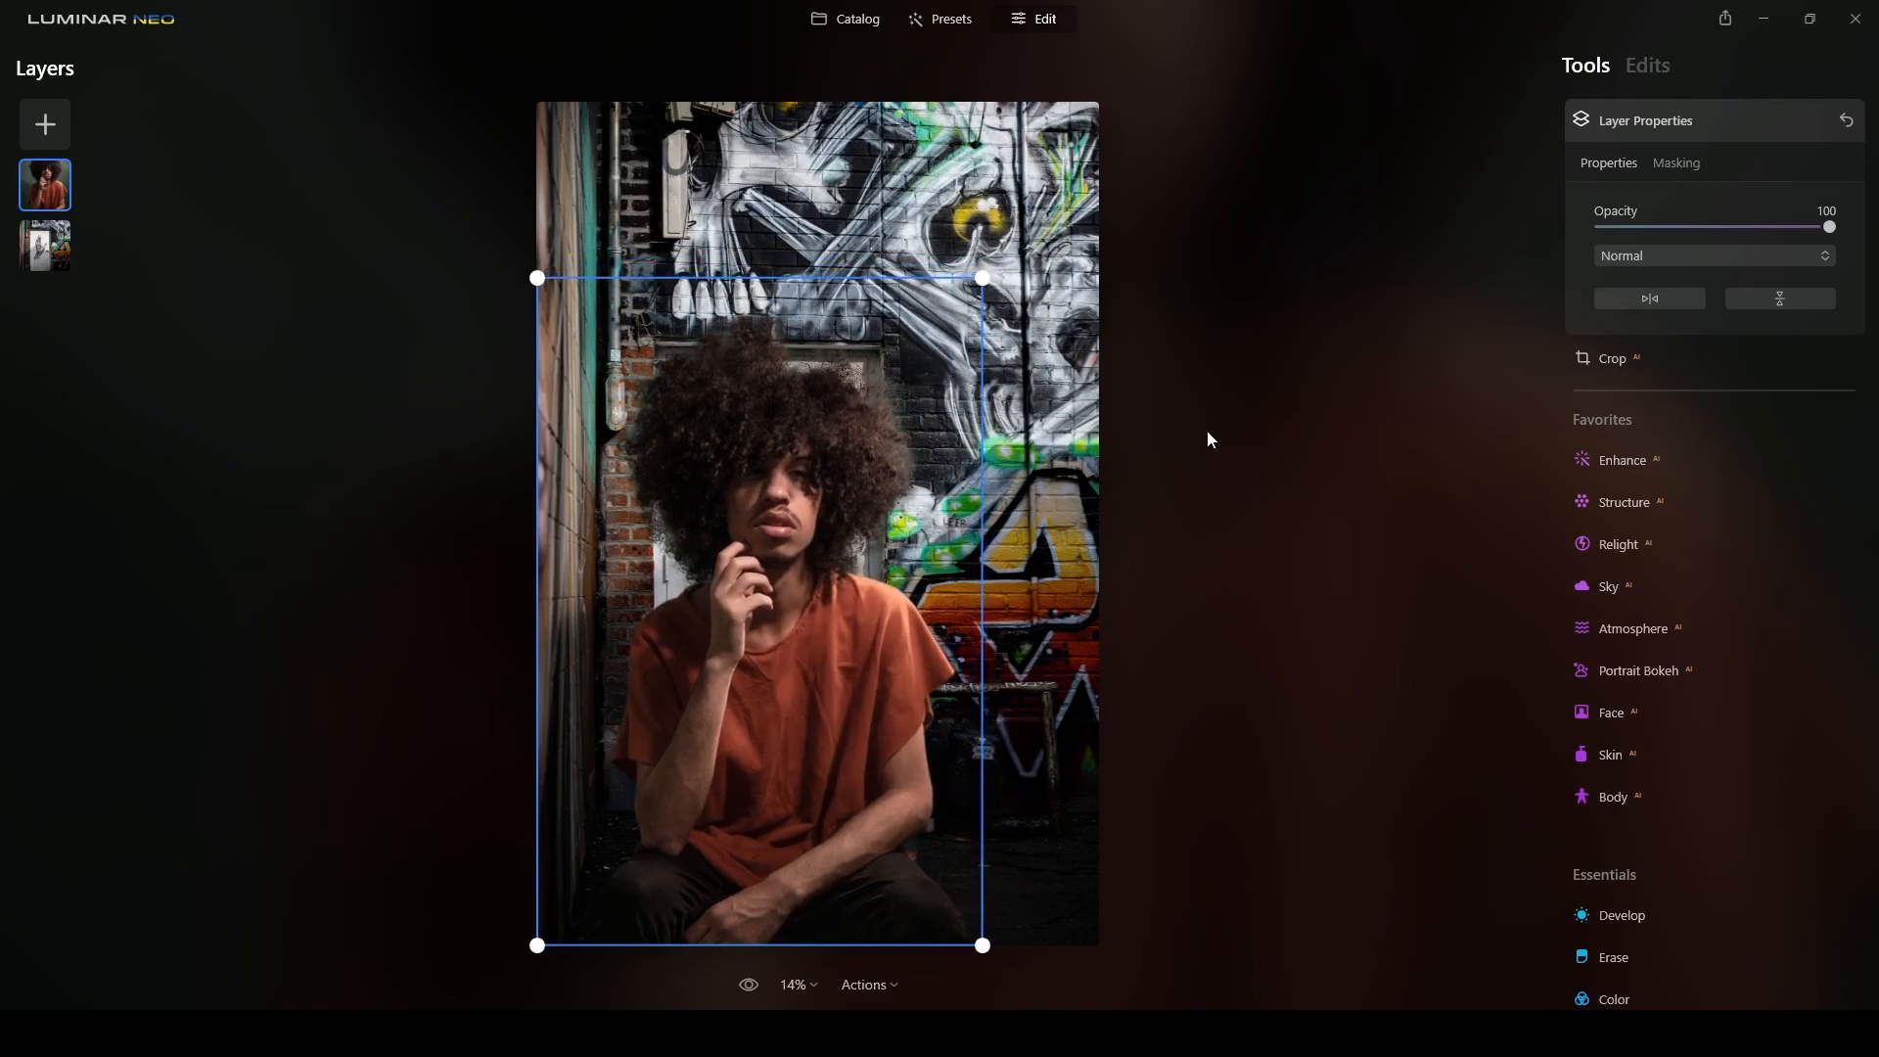
Reopen the Portrait Background mask of the portrait layer and show its Refinements Brush settings
scroll(735, 467, up, 2)
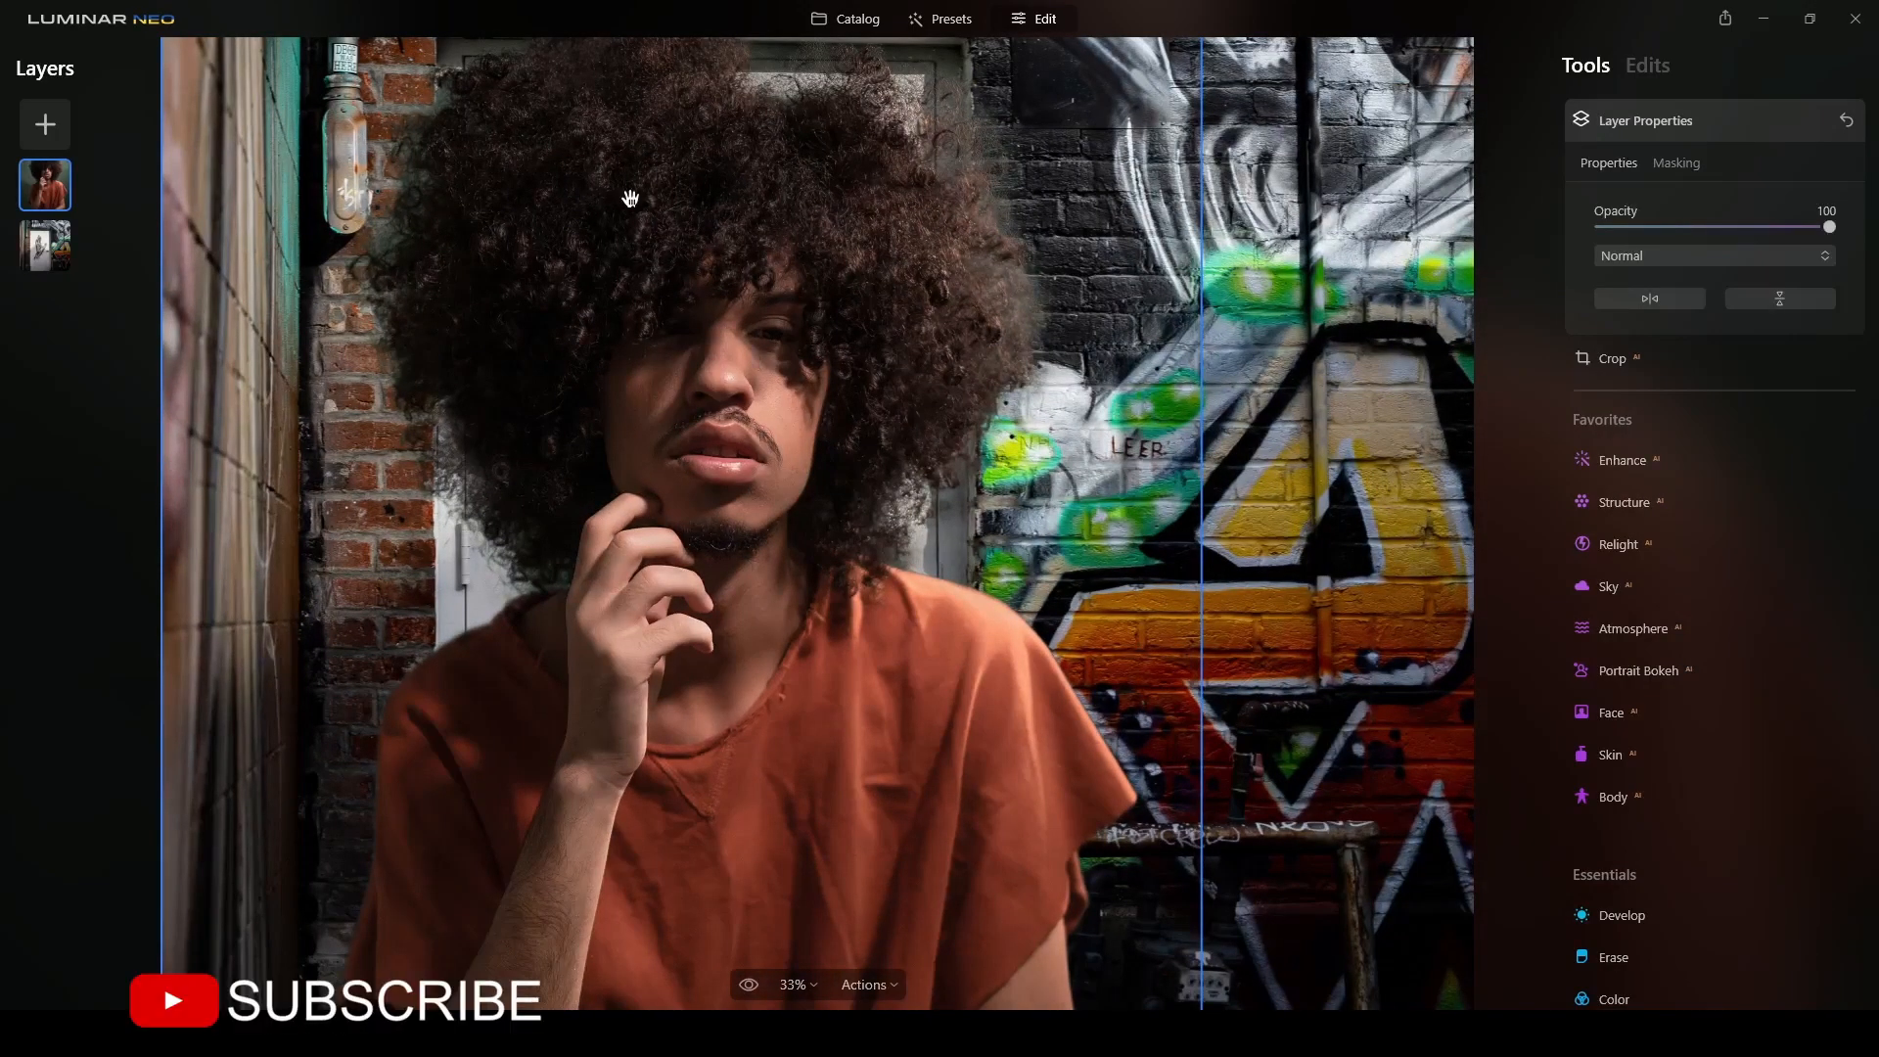
drag(630, 199, 772, 238)
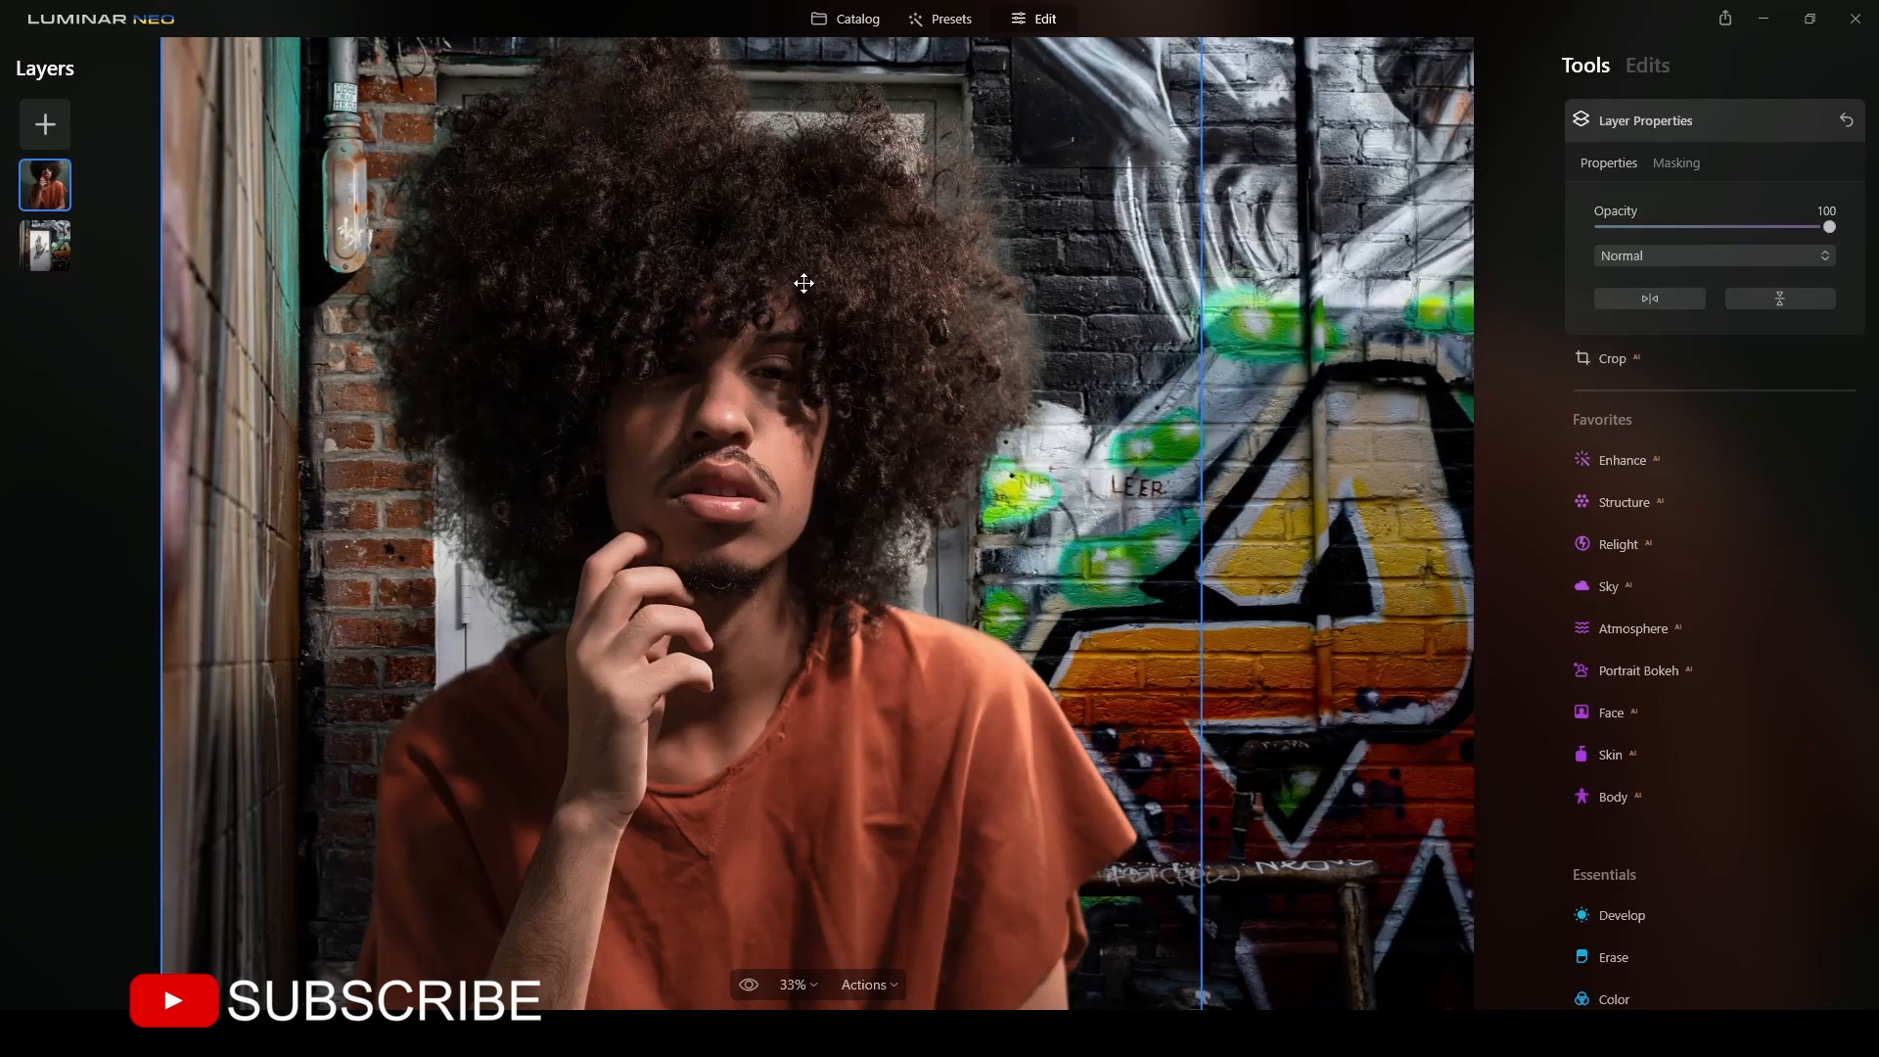
scroll(848, 266, up, 1)
scroll(848, 268, down, 1)
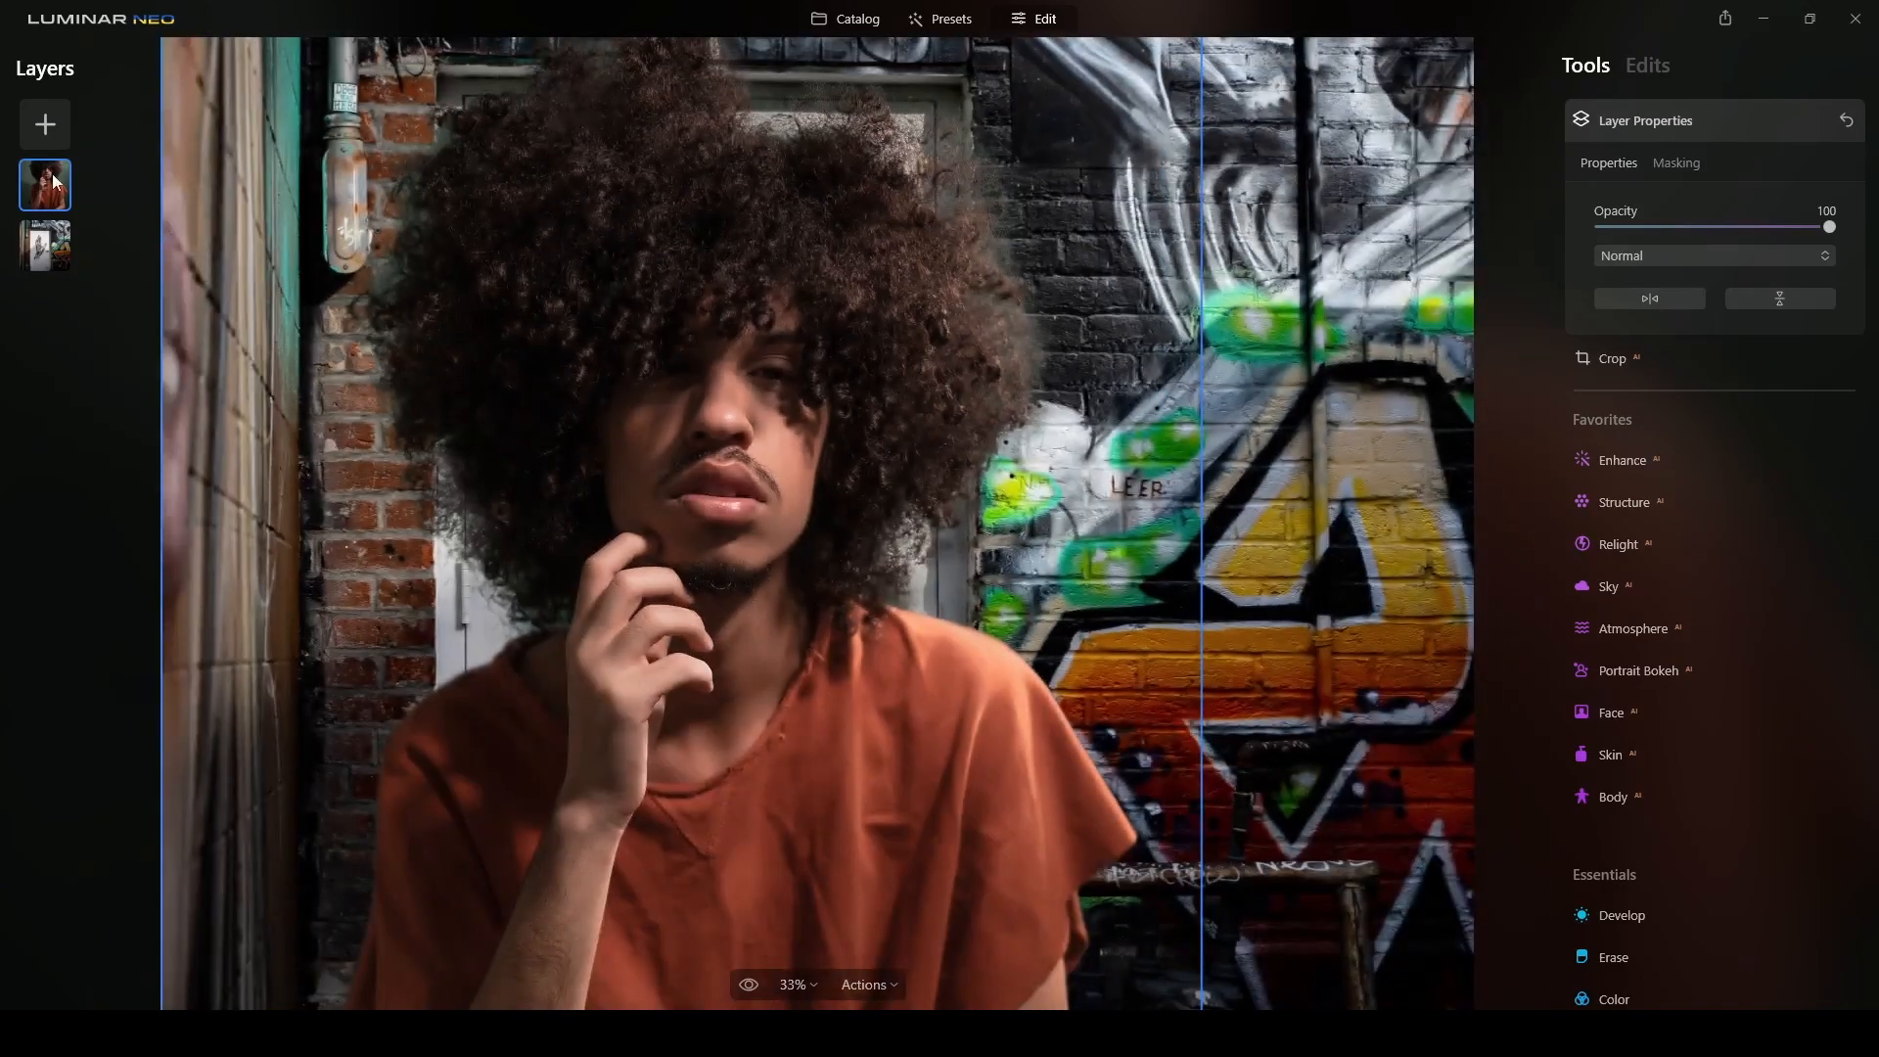
click(1678, 165)
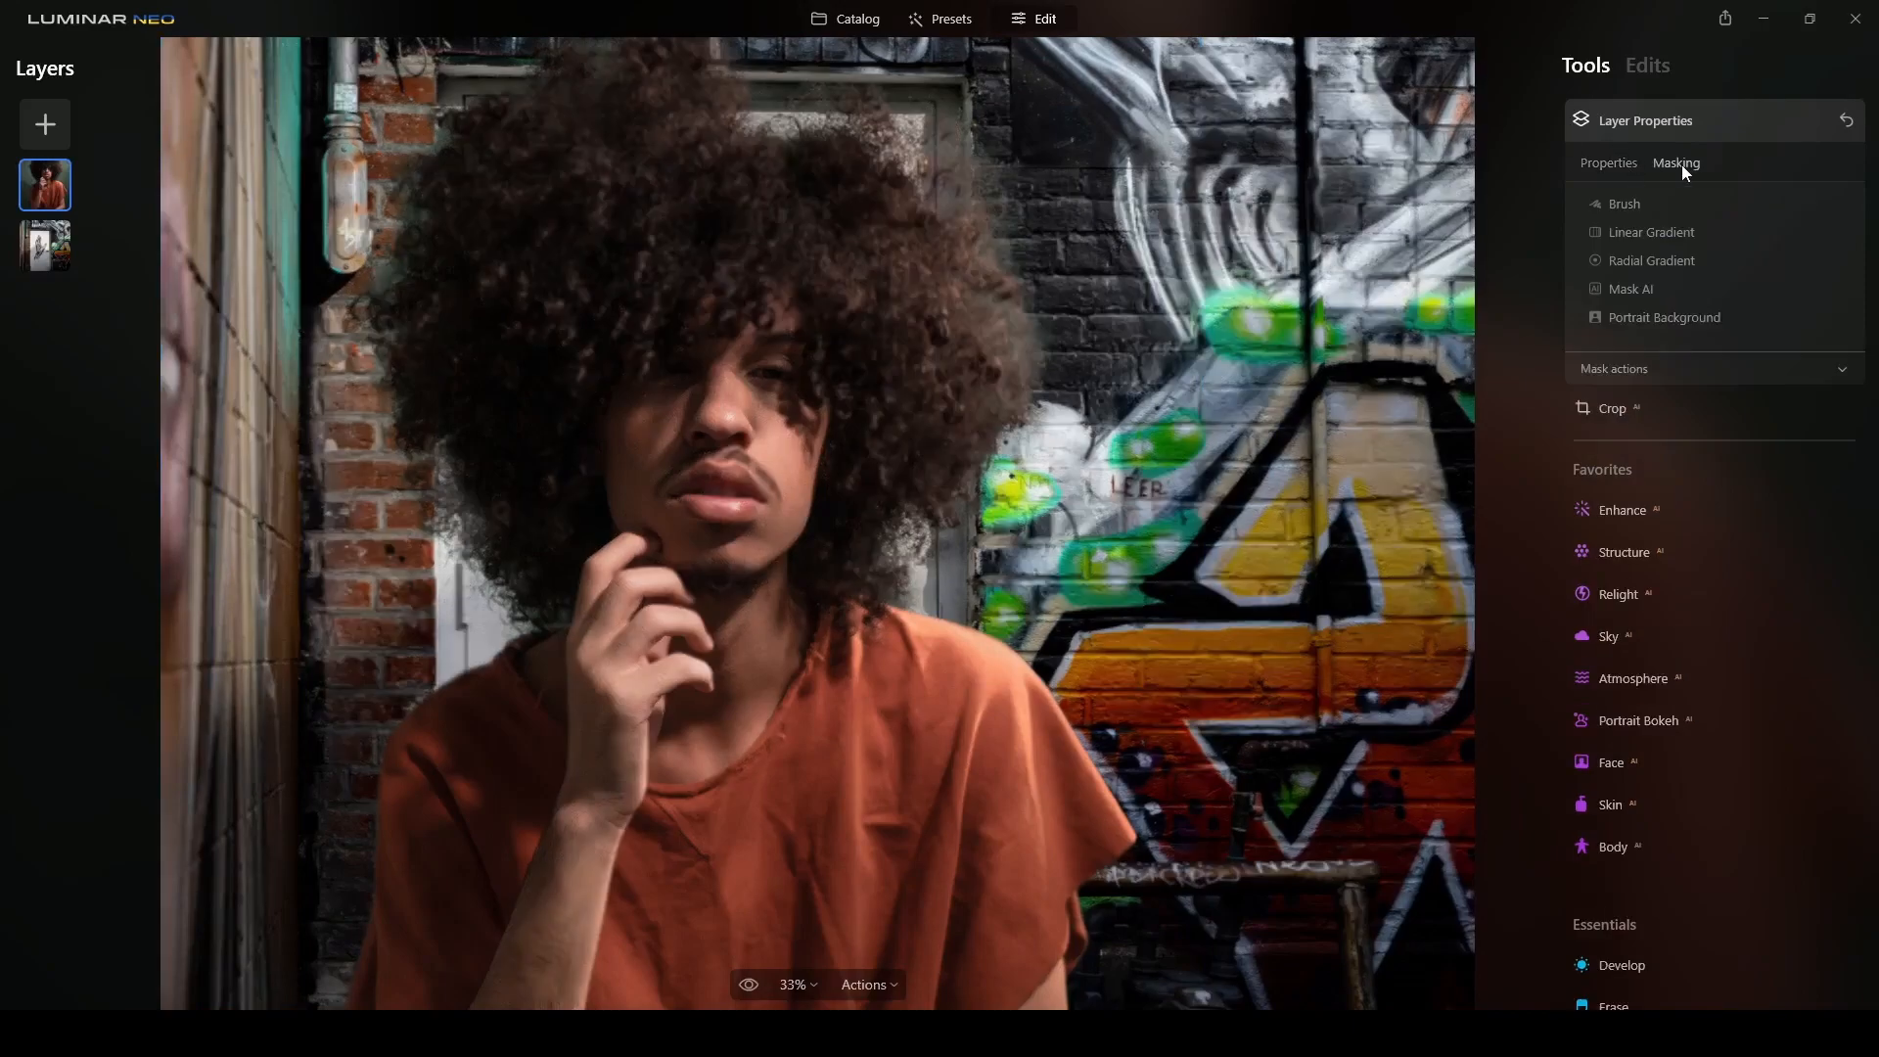
click(1670, 323)
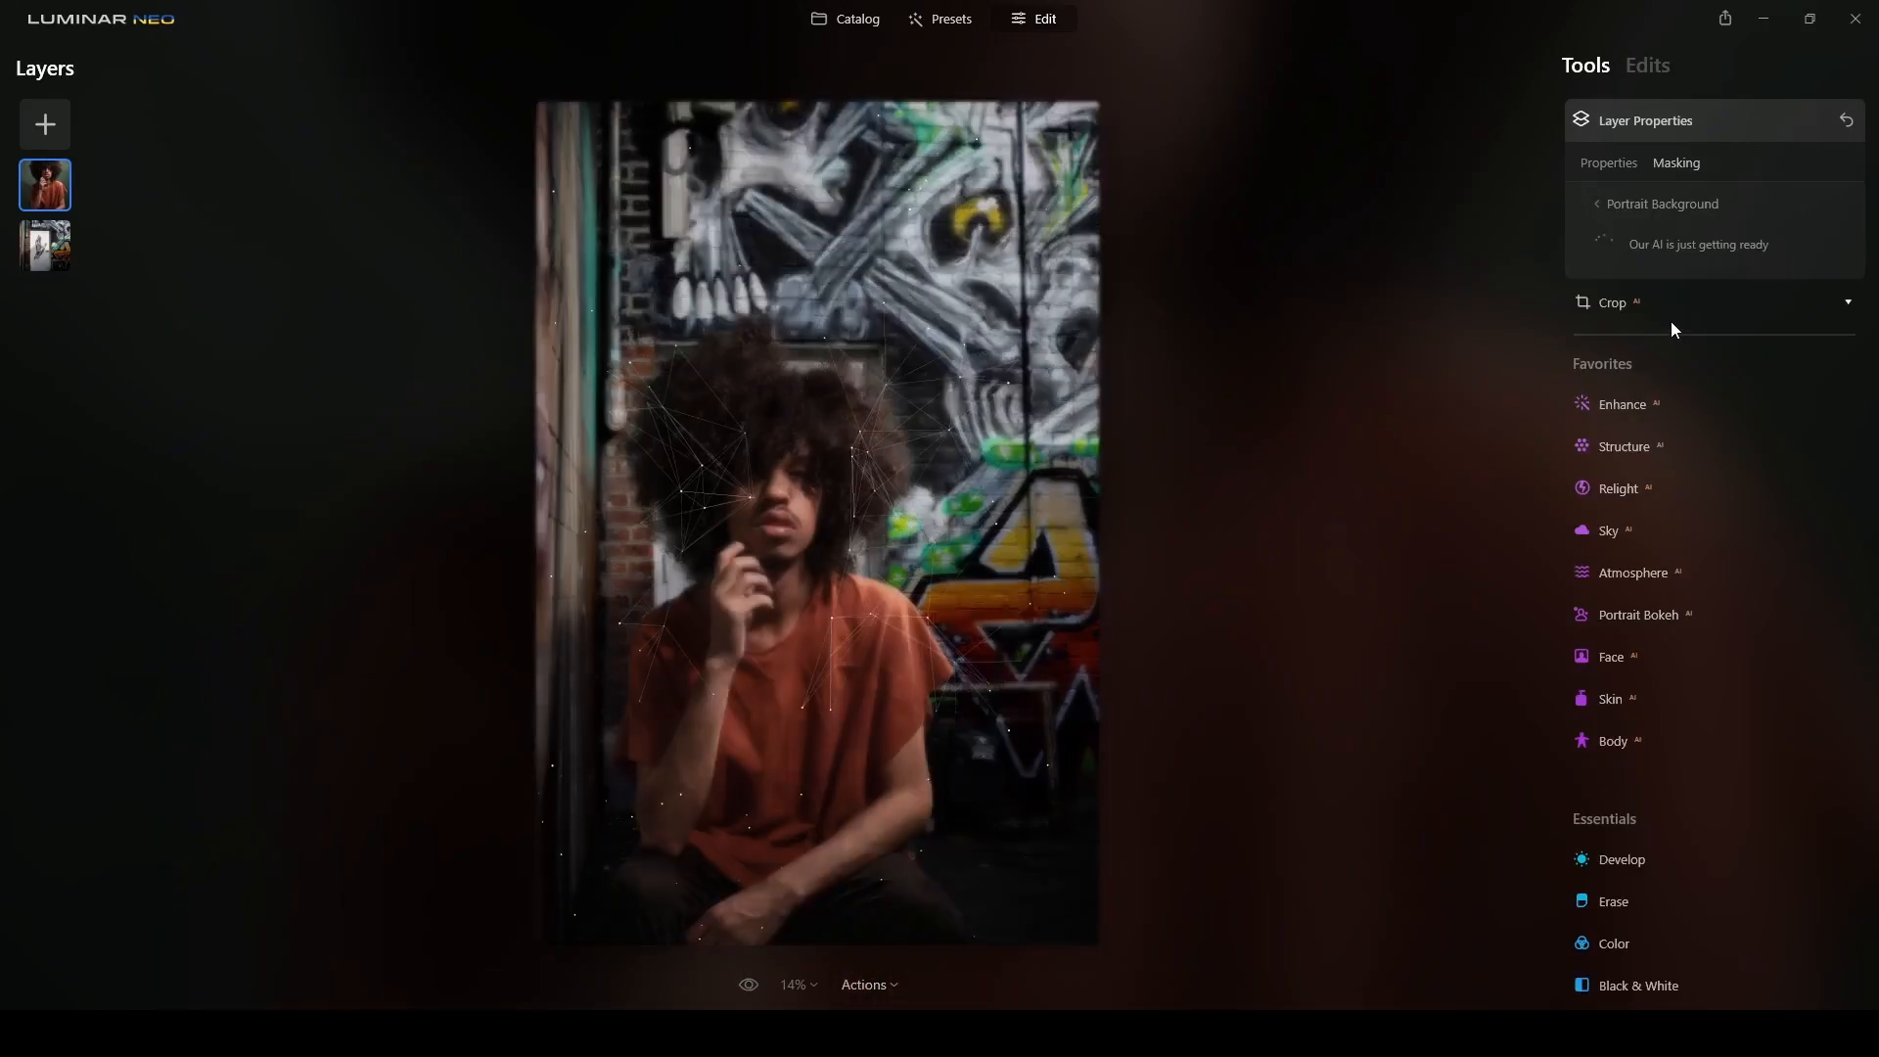
click(1711, 244)
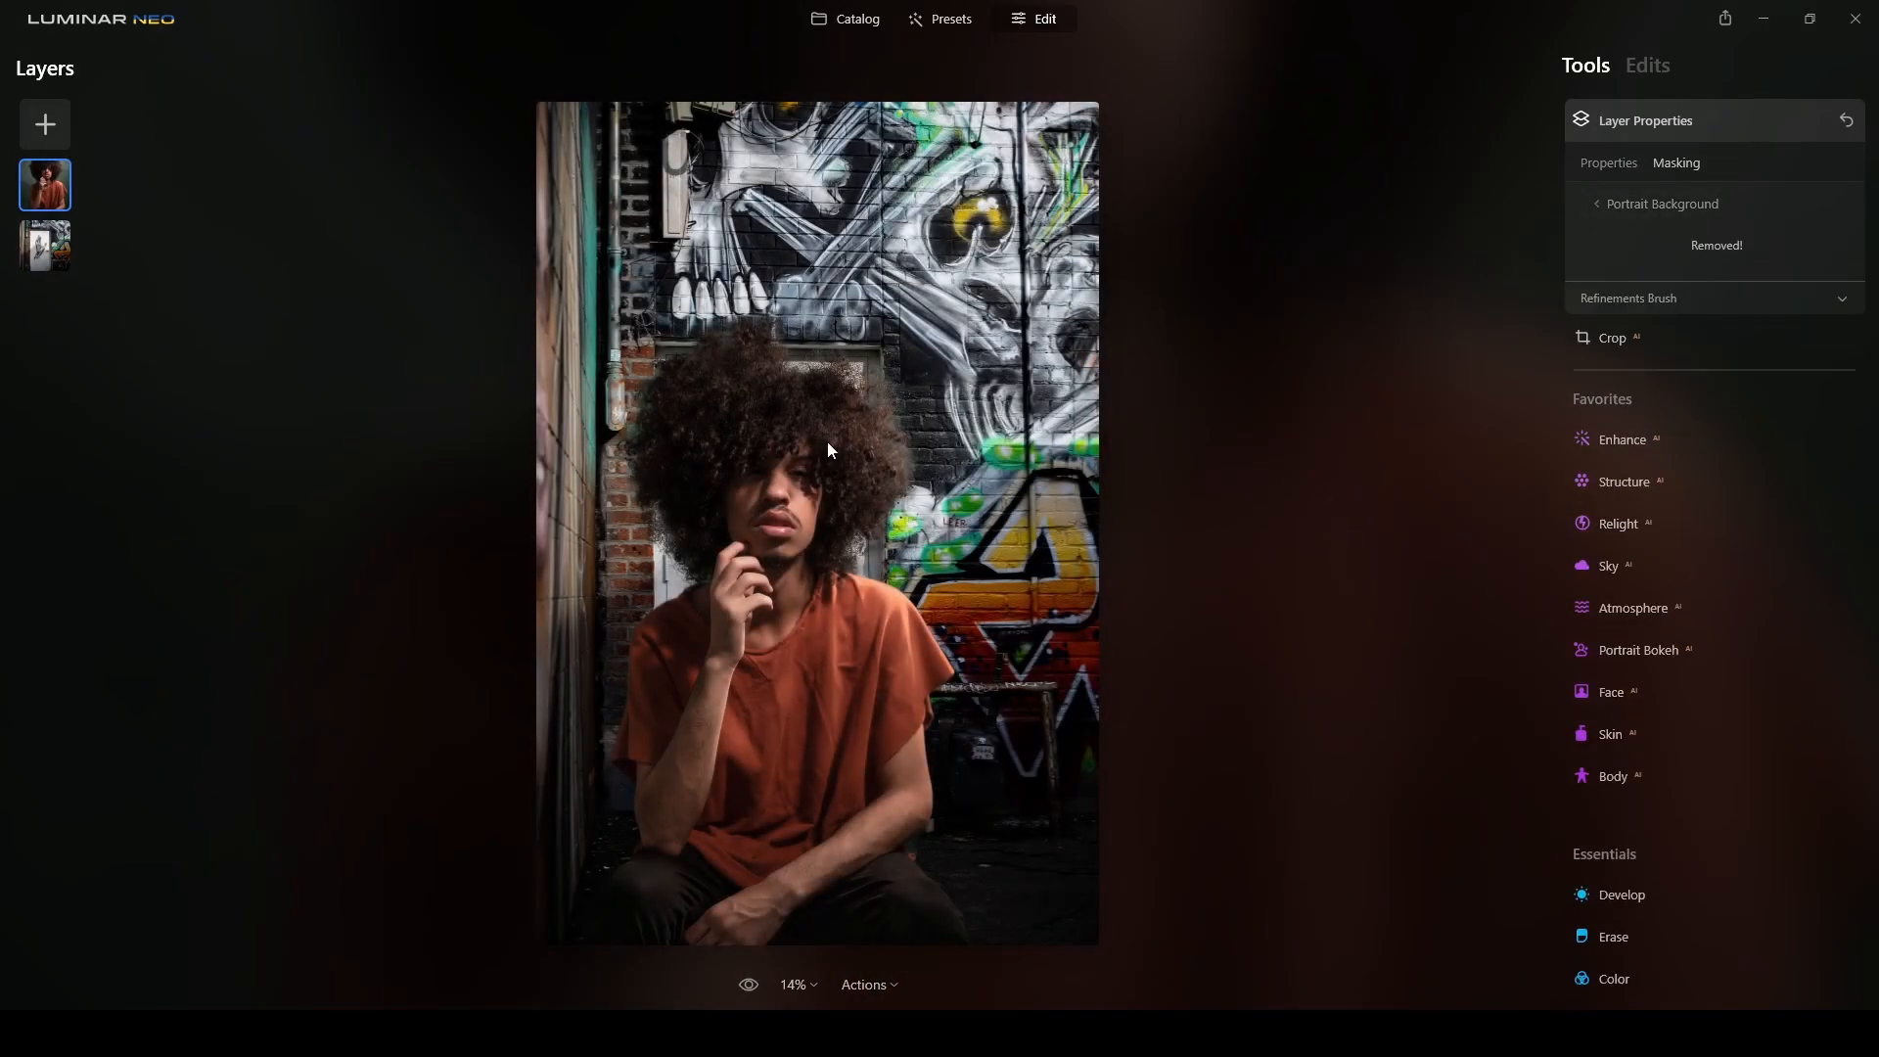
click(1654, 297)
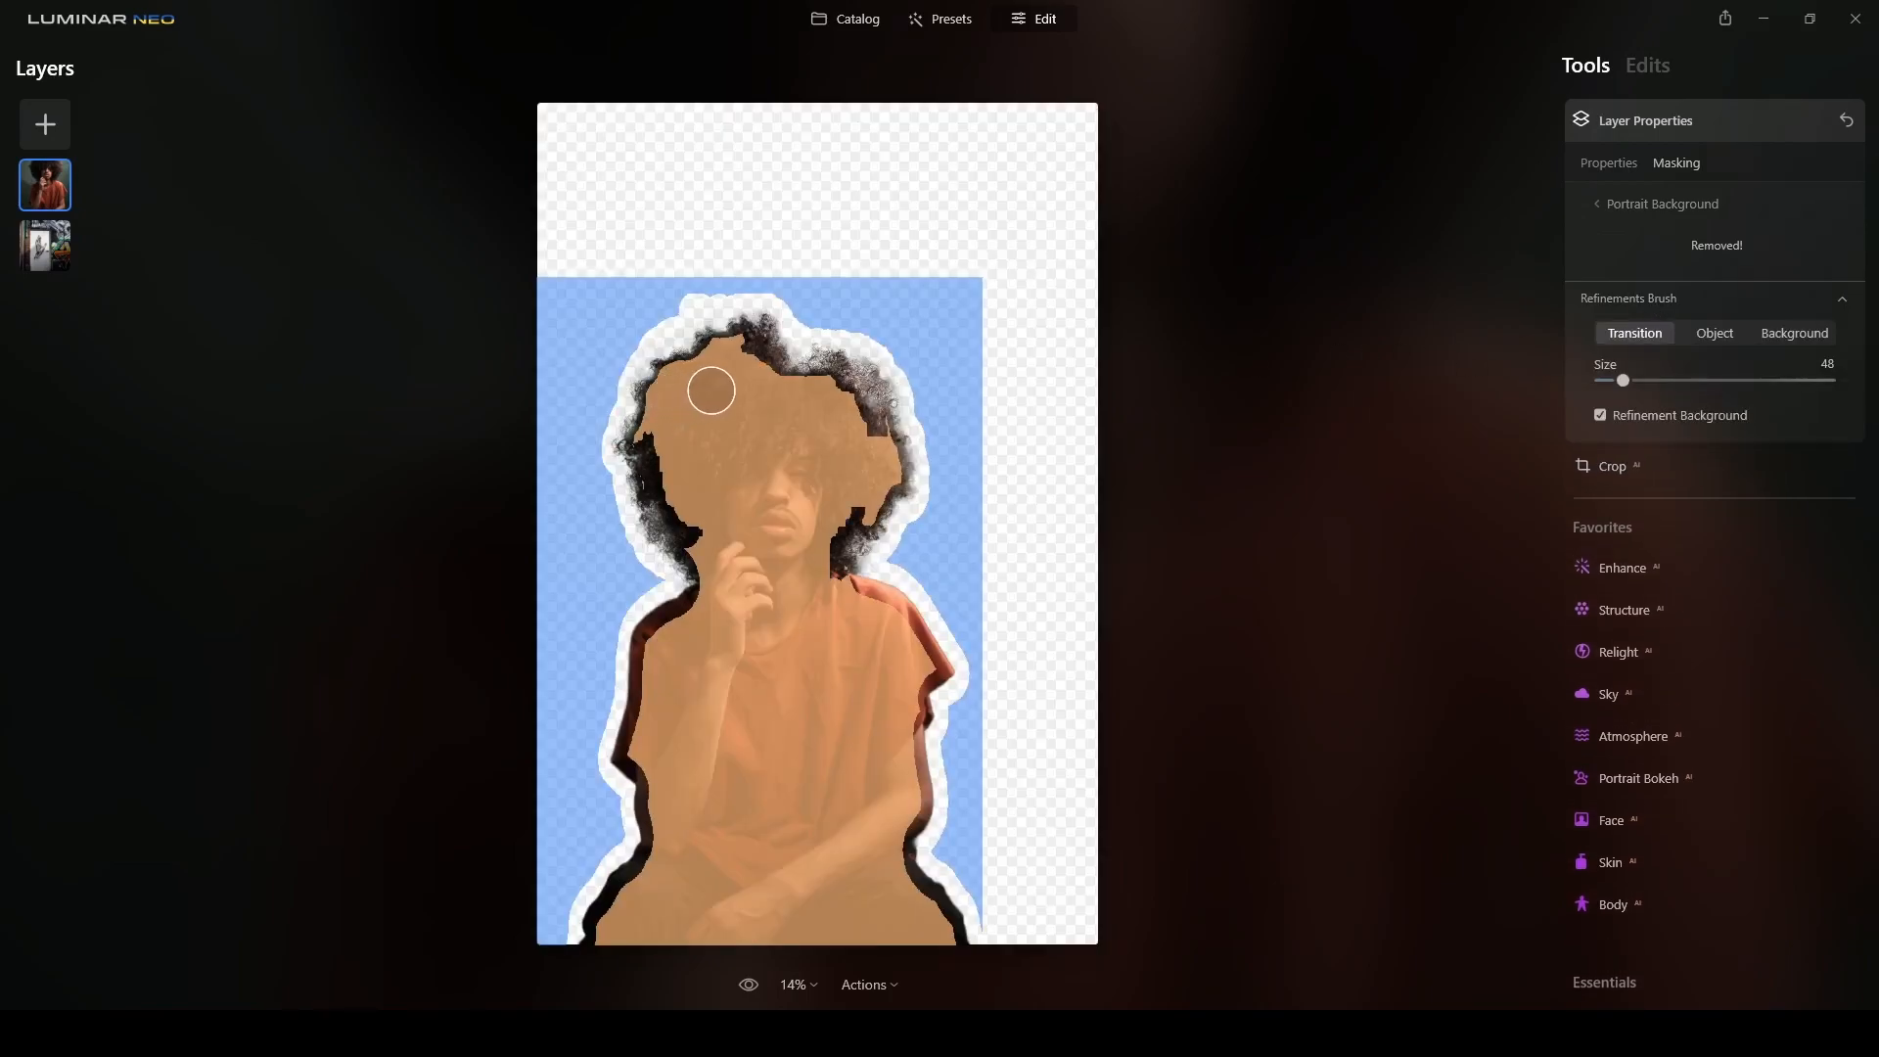
Refine the cutout along both sides and the crown of the hair with the Transition refinement brush at size 38
key(ctrl+equal)
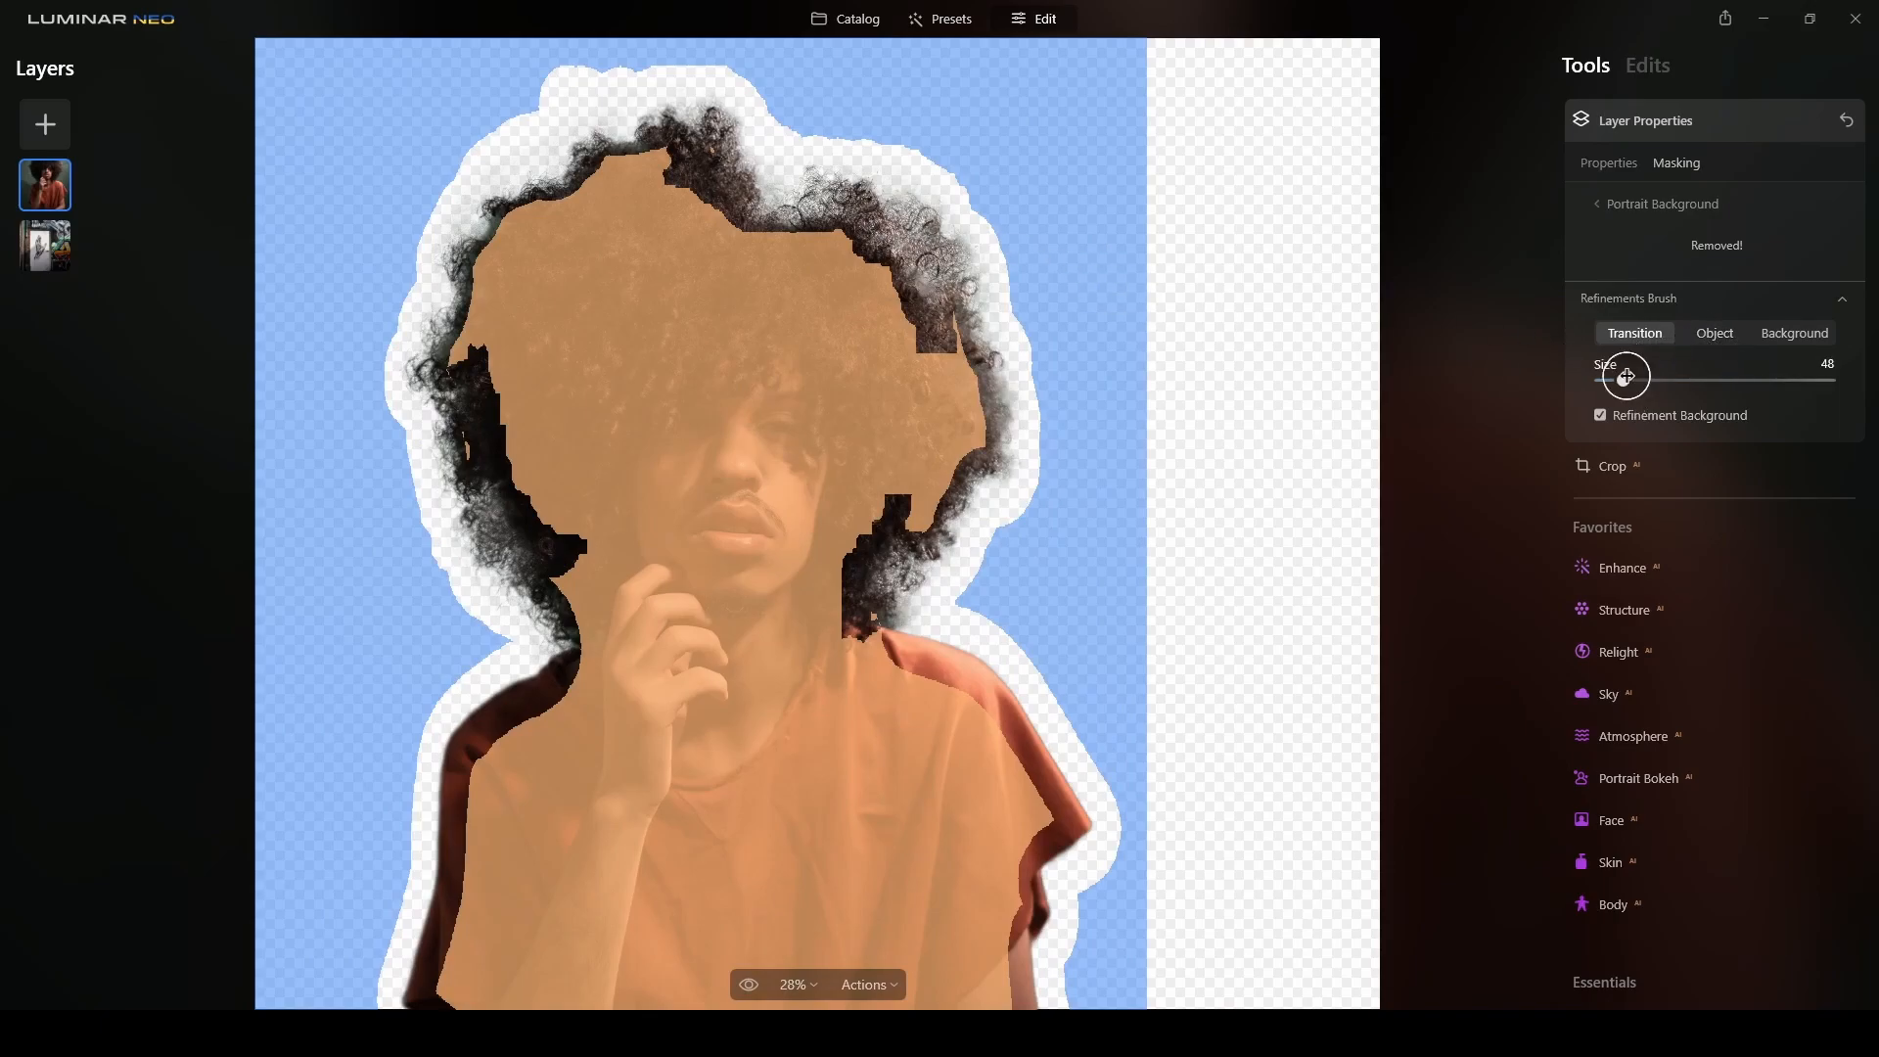
drag(1624, 378, 1617, 380)
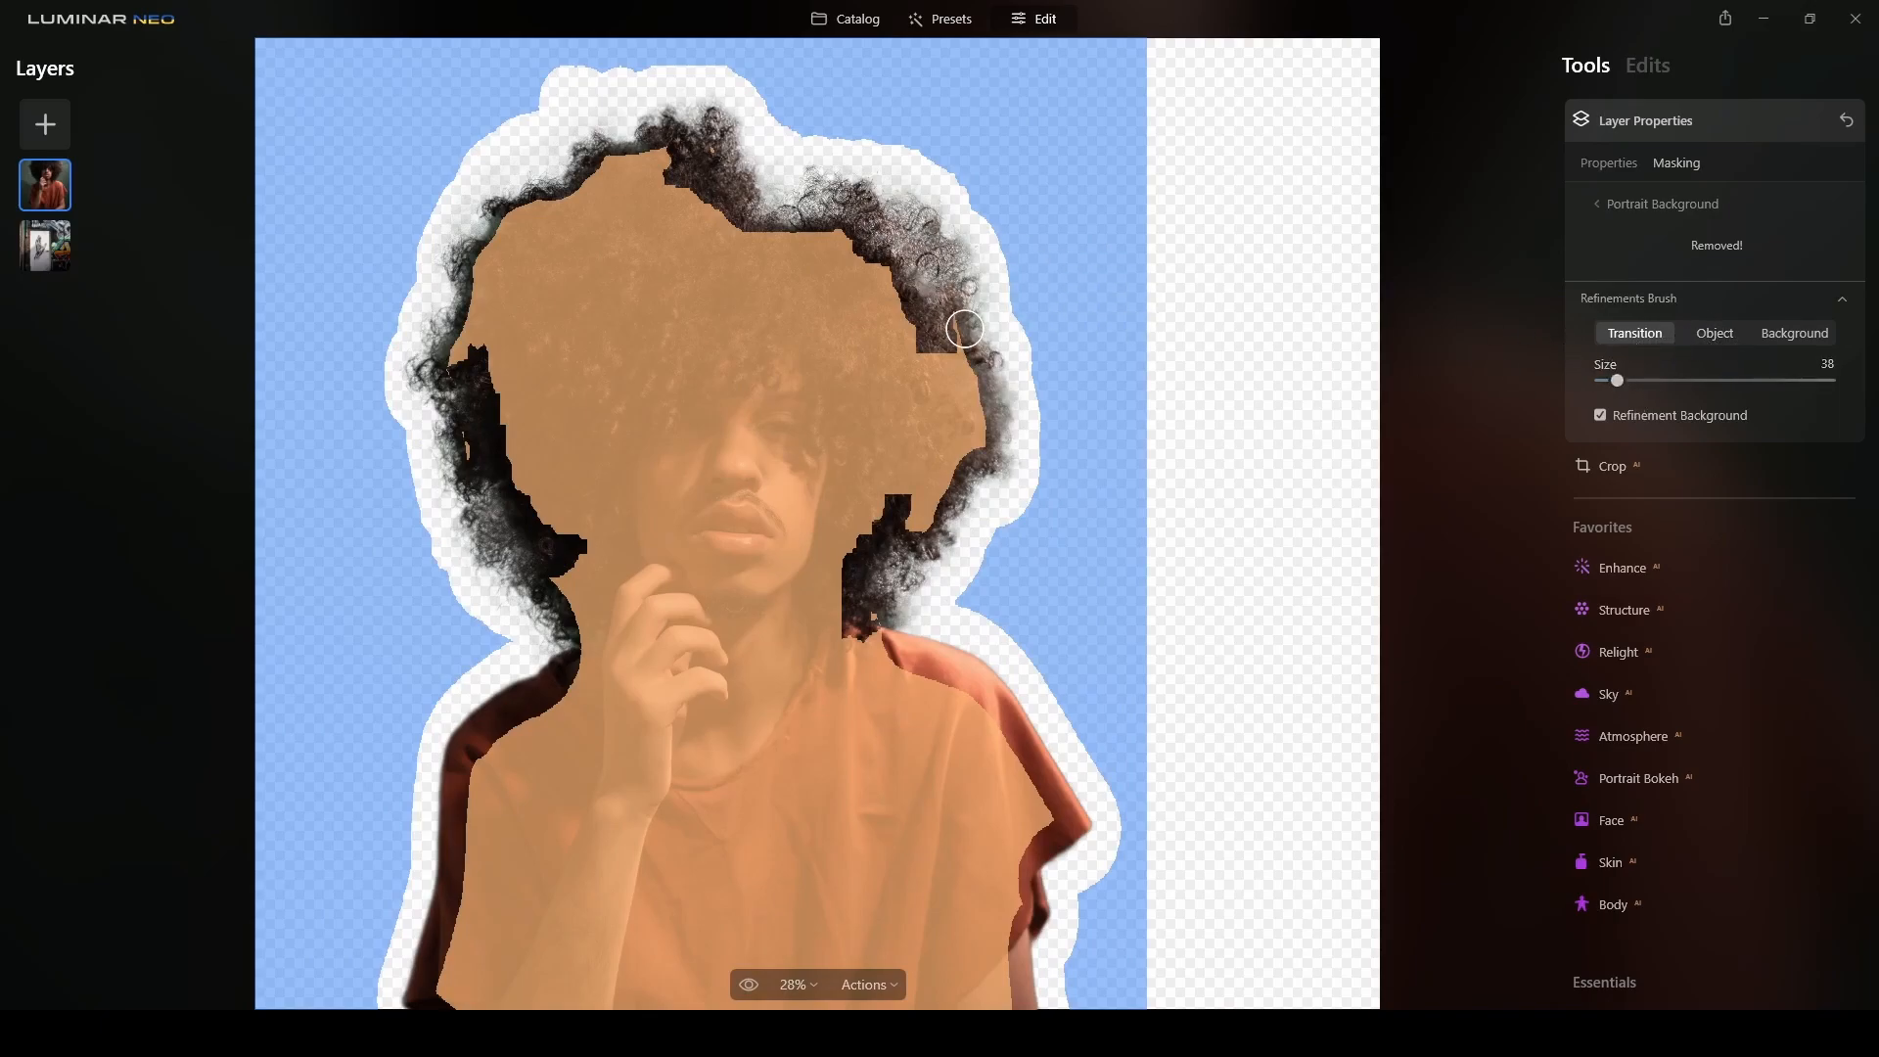
mouse_move(990, 383)
mouse_down()
mouse_move(938, 236)
mouse_move(822, 204)
mouse_move(934, 273)
mouse_move(929, 221)
mouse_move(1003, 404)
mouse_move(991, 470)
mouse_move(891, 603)
mouse_up()
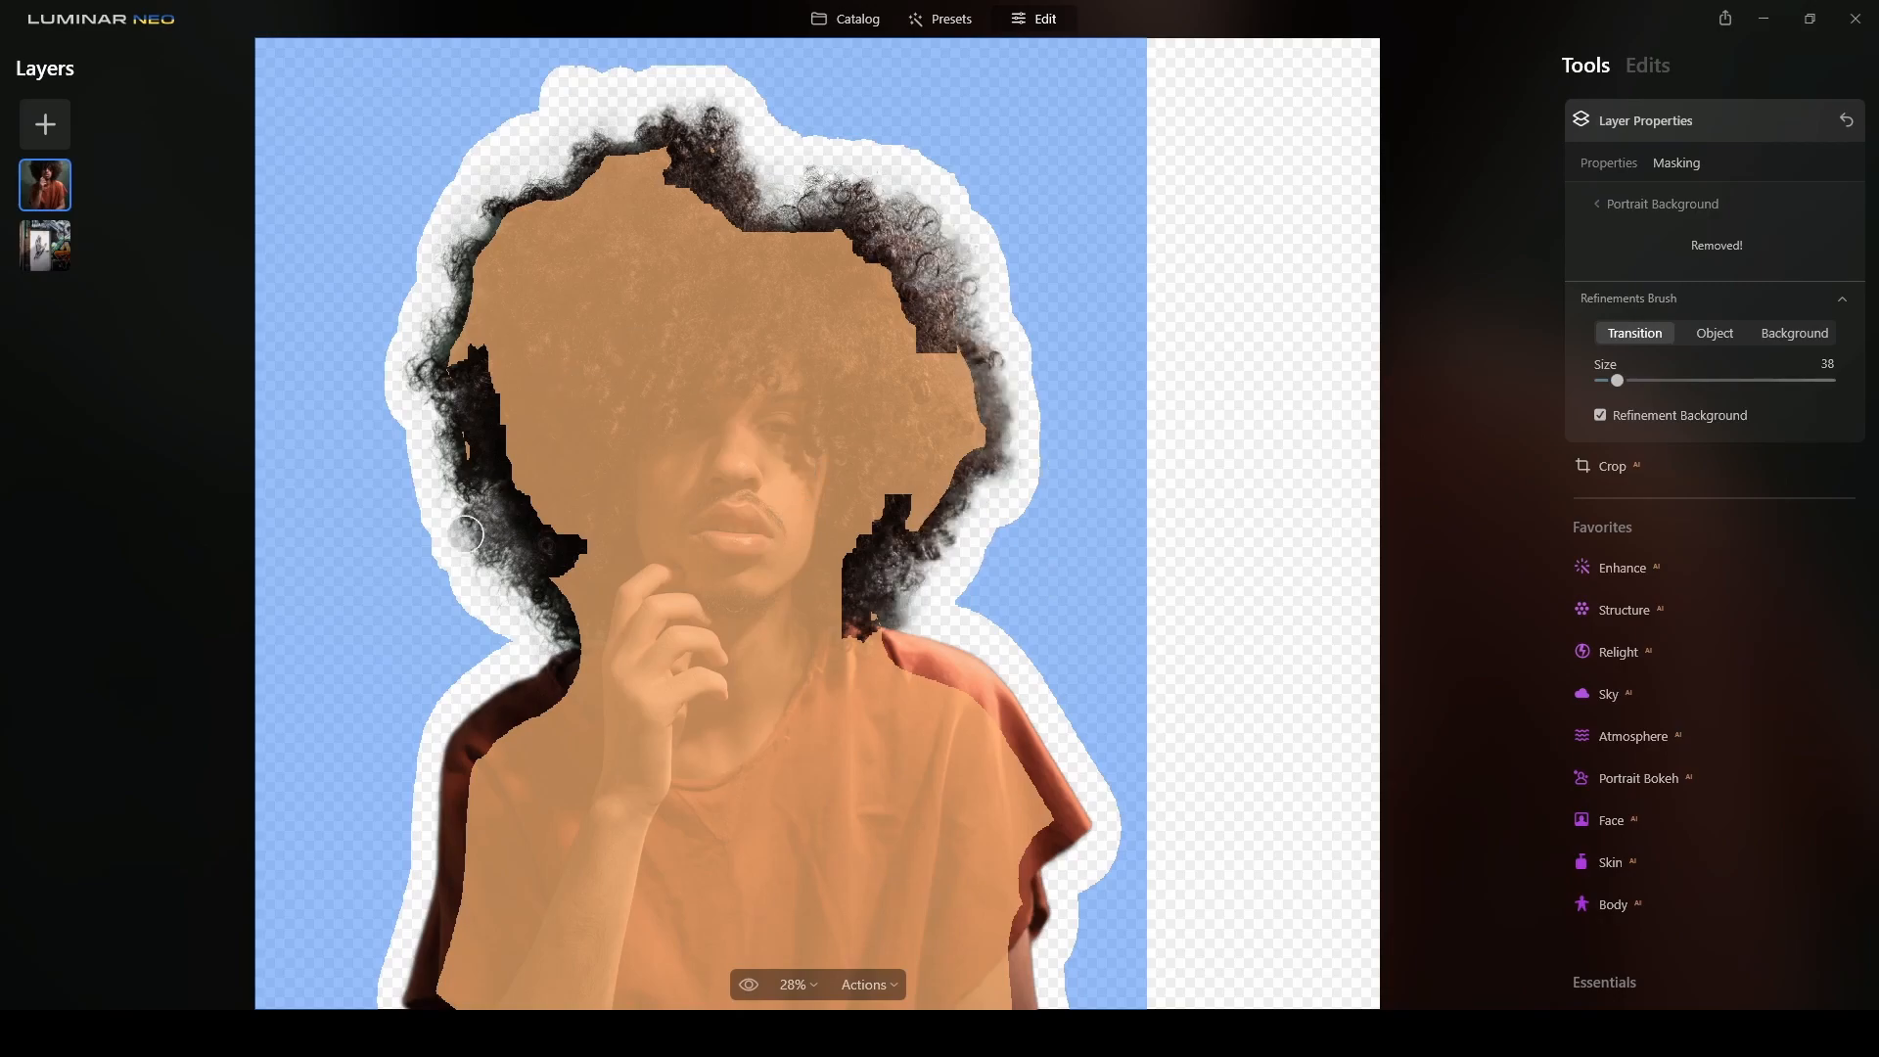
mouse_move(460, 509)
mouse_down()
mouse_move(426, 357)
mouse_move(444, 274)
mouse_move(500, 207)
mouse_move(658, 128)
mouse_move(716, 135)
mouse_move(788, 216)
mouse_up()
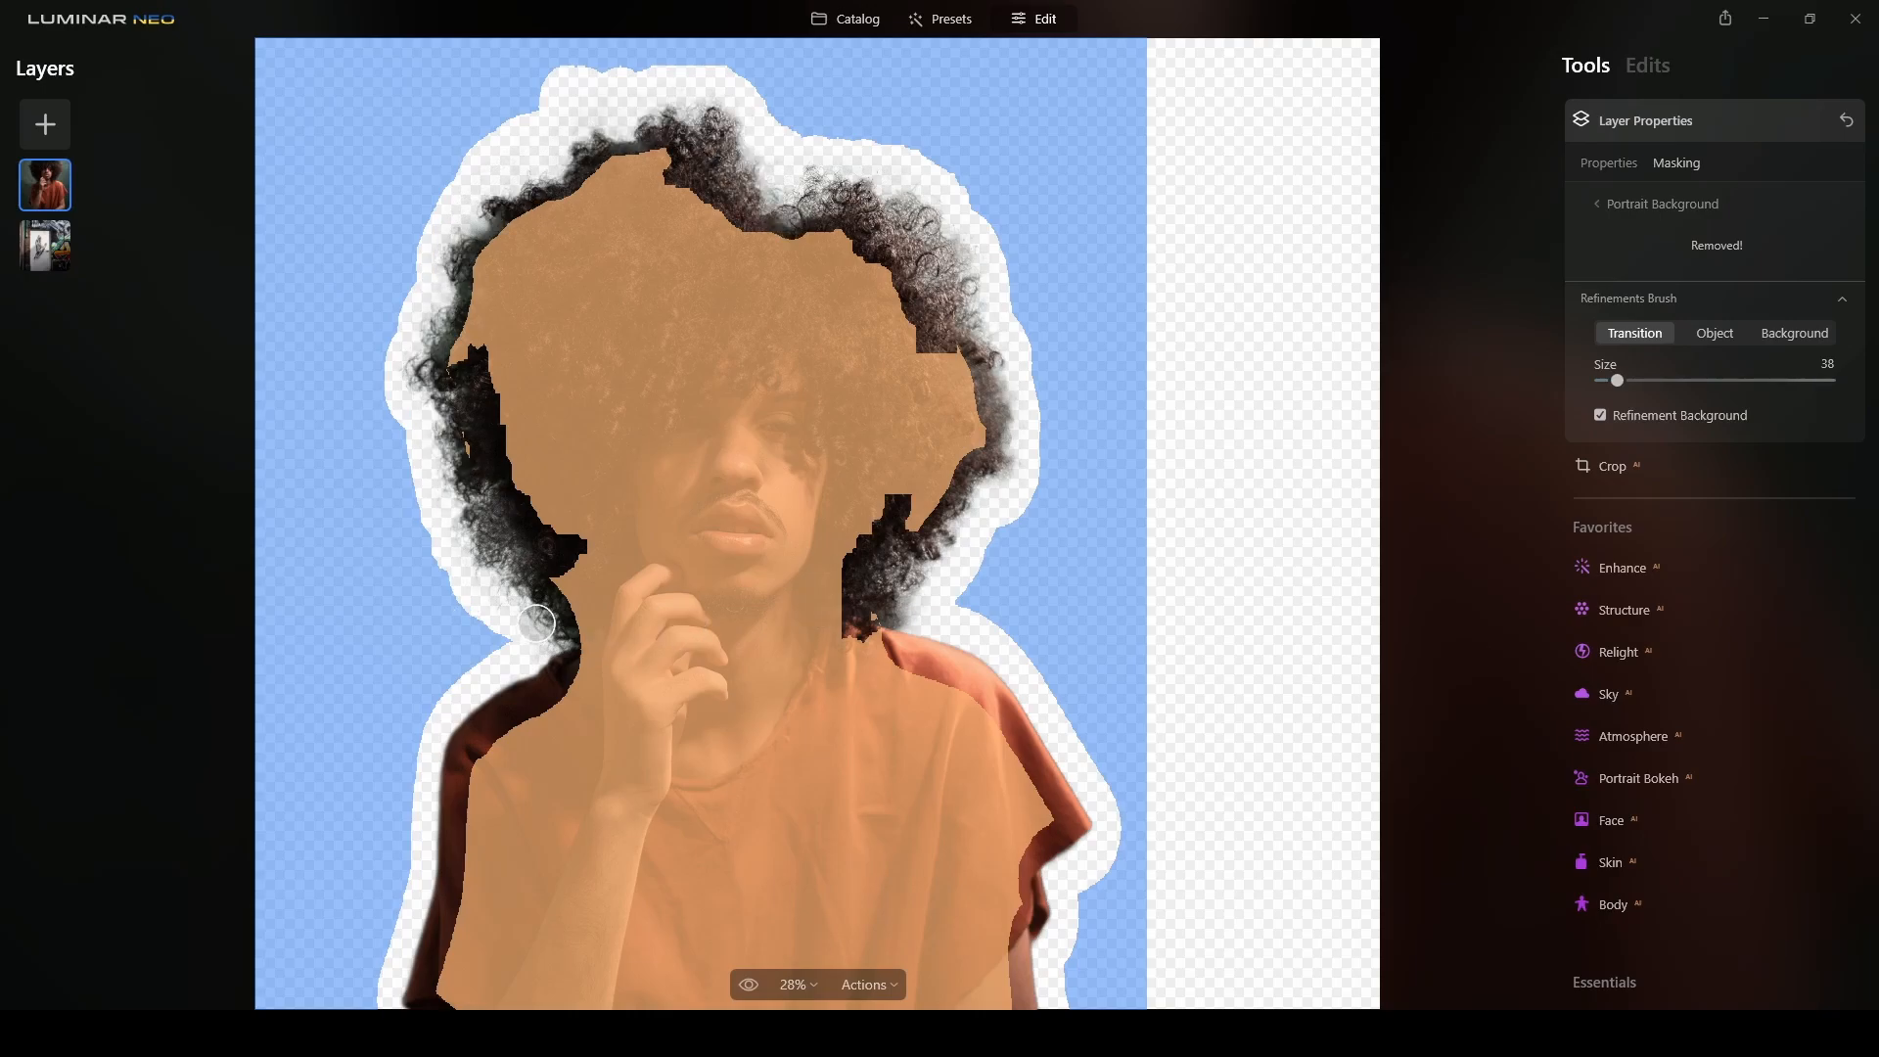
mouse_move(499, 572)
mouse_down()
mouse_move(531, 601)
mouse_move(493, 537)
mouse_up()
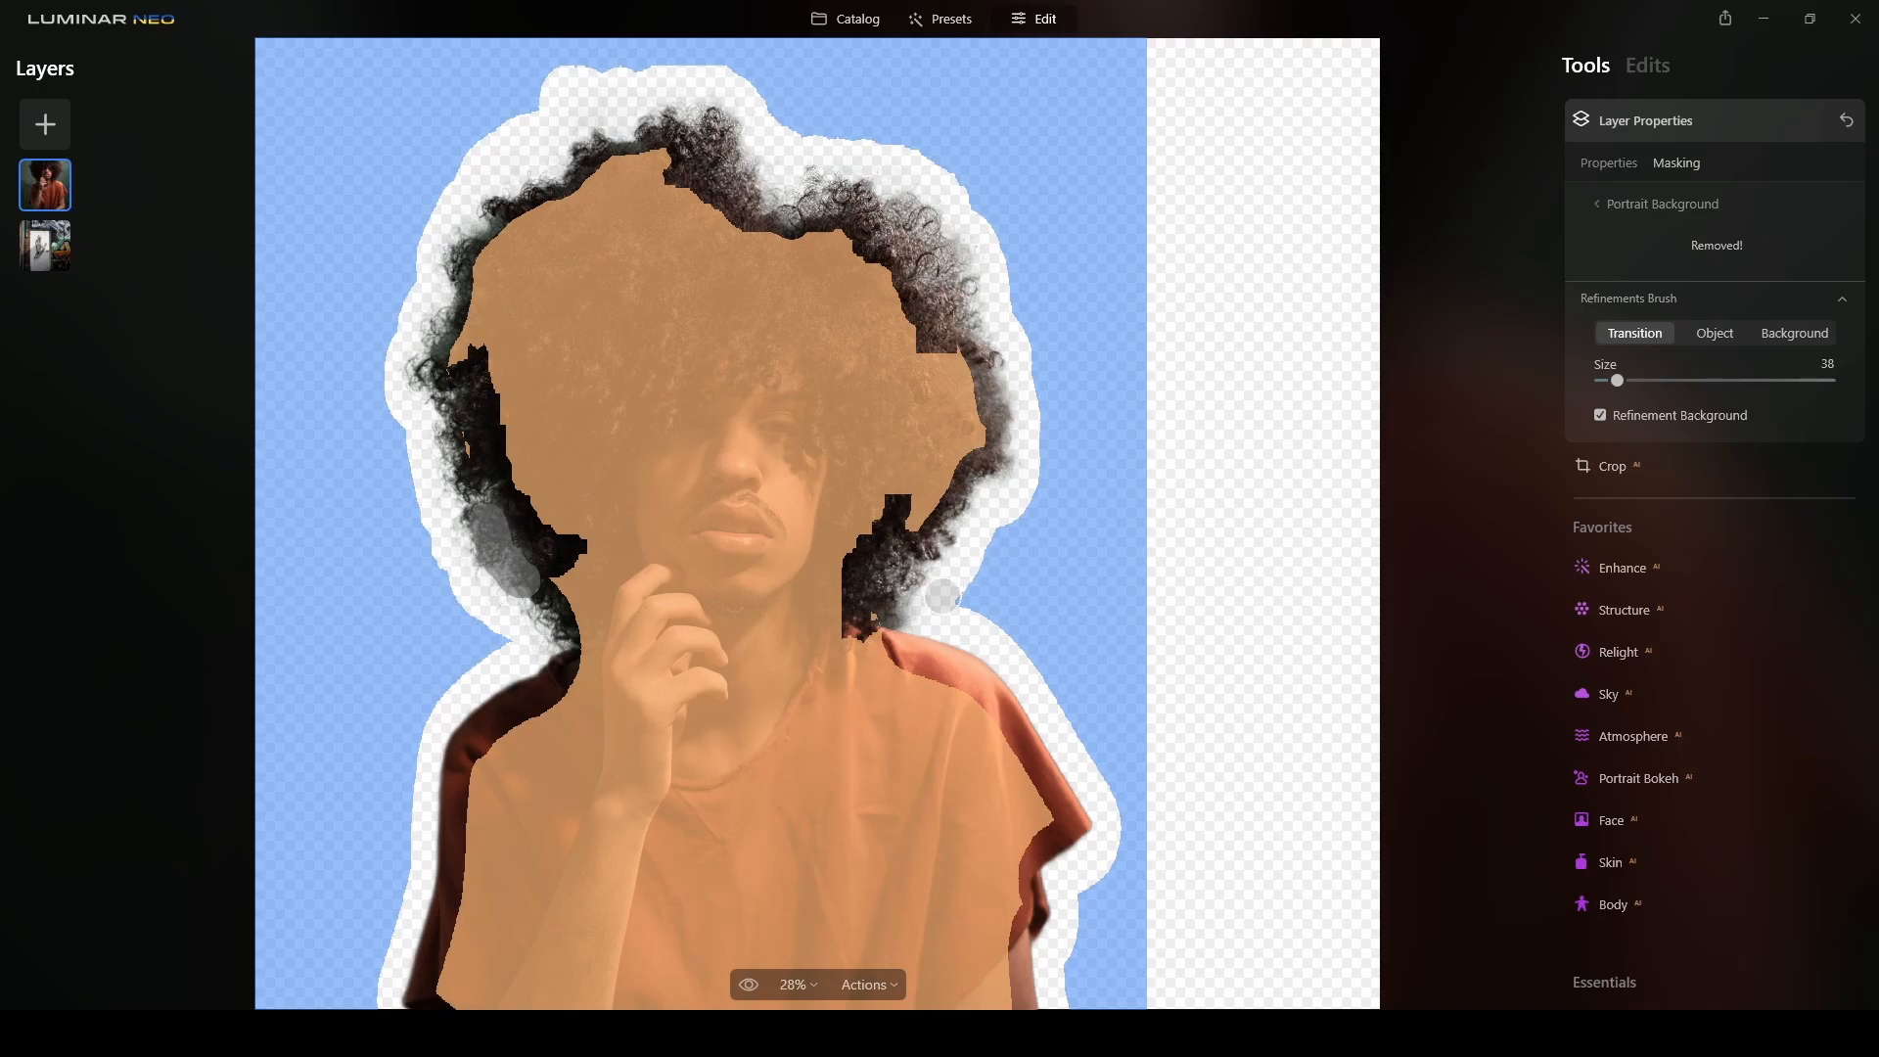
Restore the faded patch in the lower-left side of the hair with the Object refinement brush, and return to the layer's general properties
scroll(529, 533, up, 2)
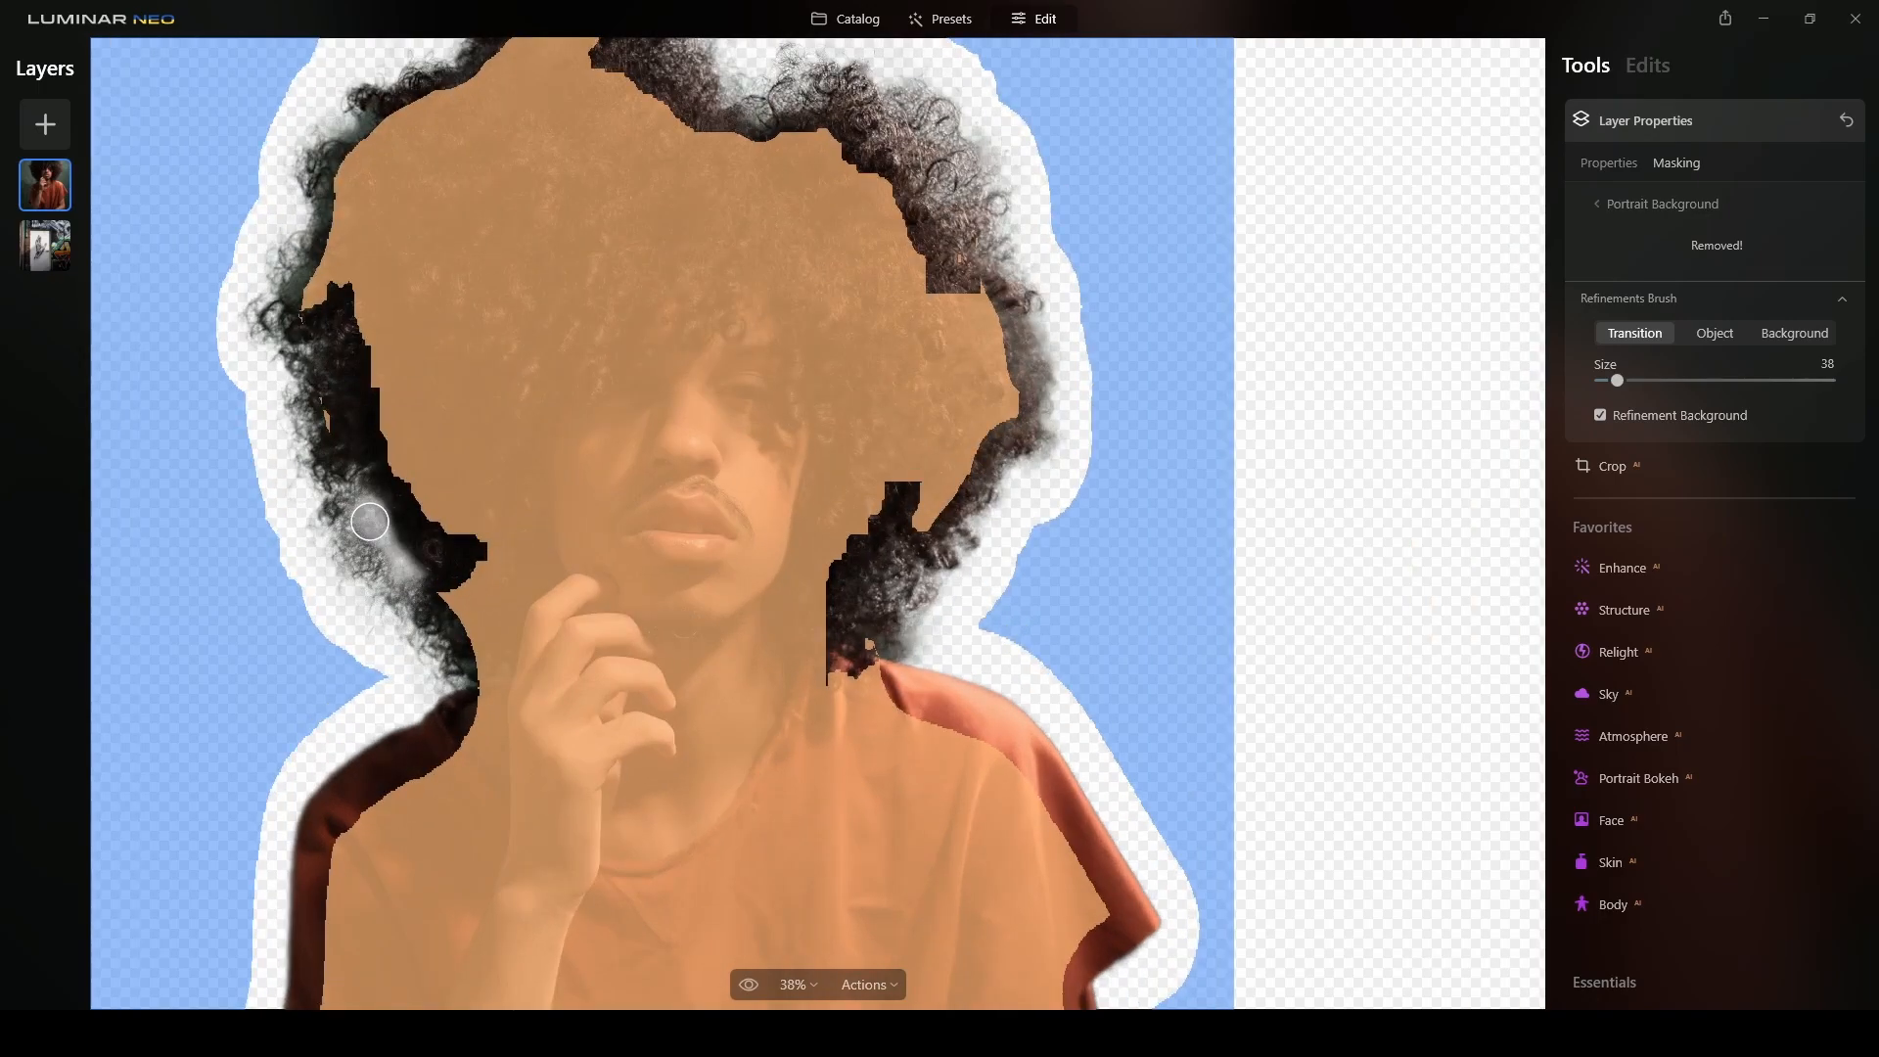
click(1709, 339)
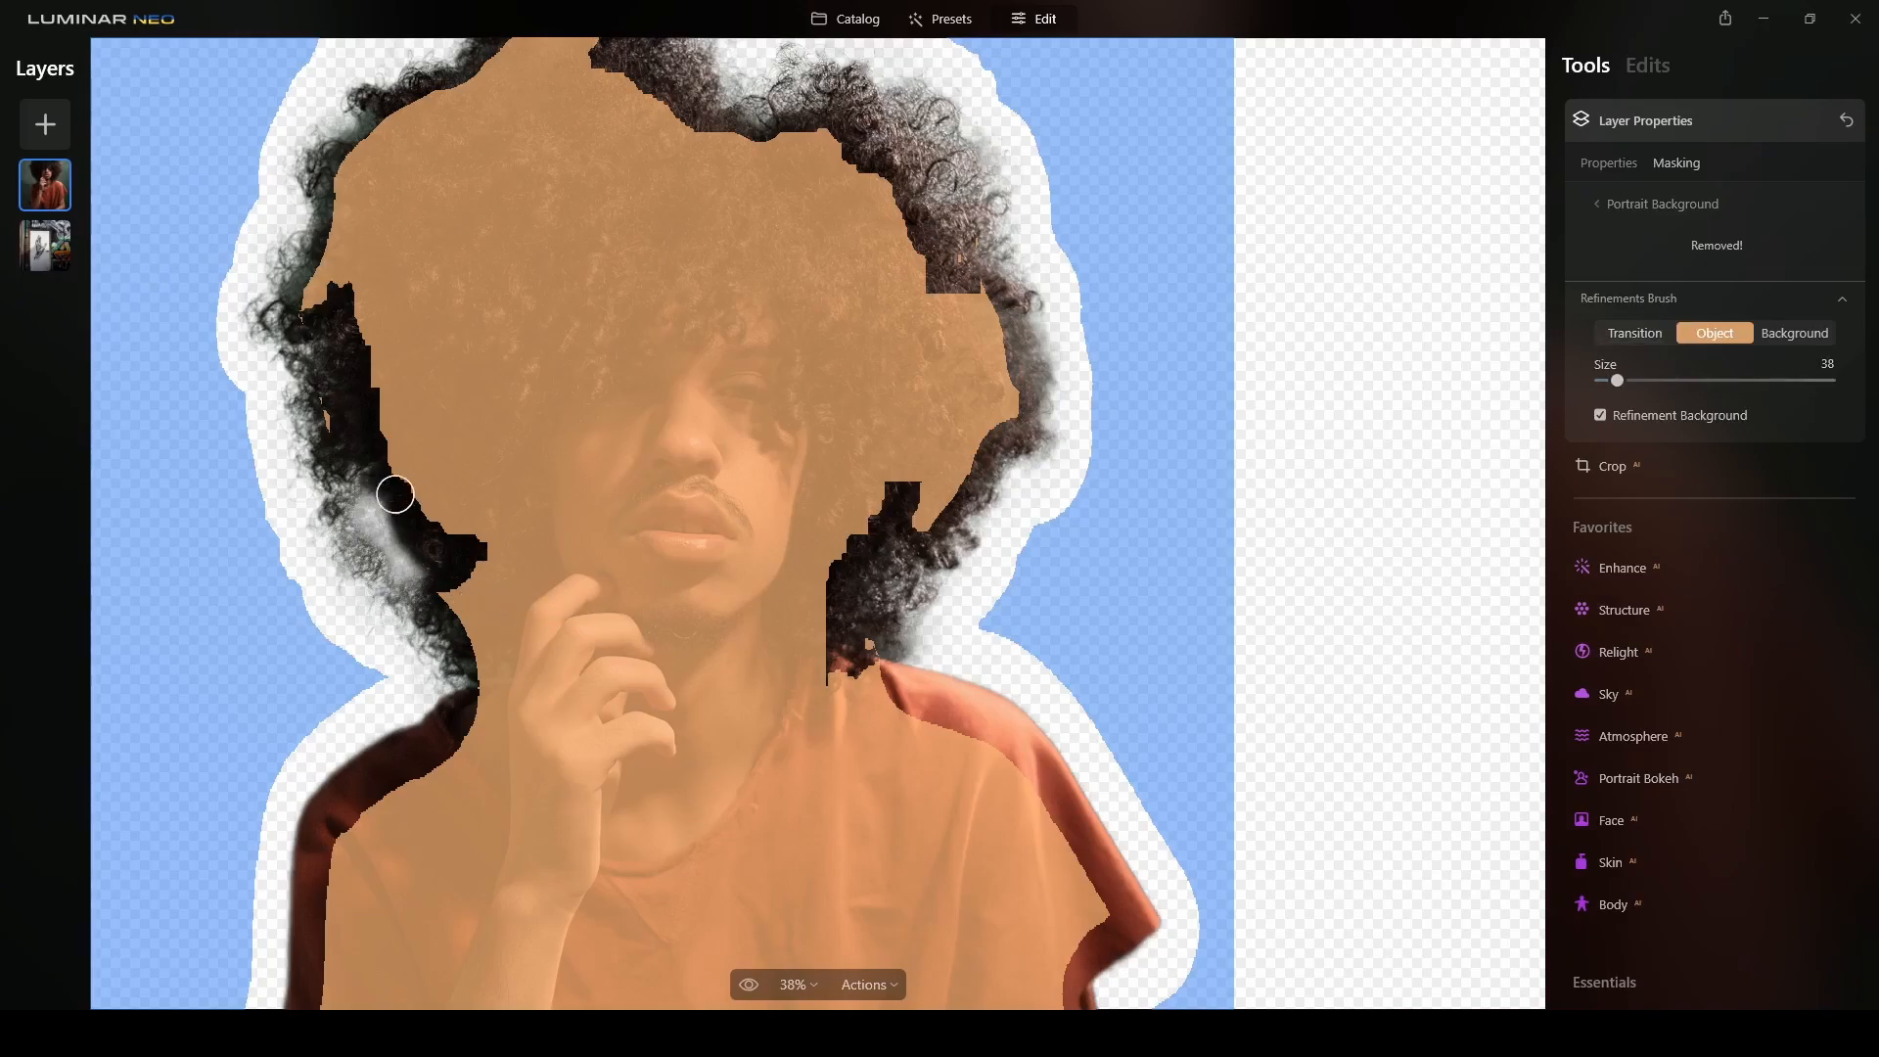
mouse_move(364, 492)
mouse_down()
mouse_move(417, 568)
mouse_move(377, 504)
mouse_up()
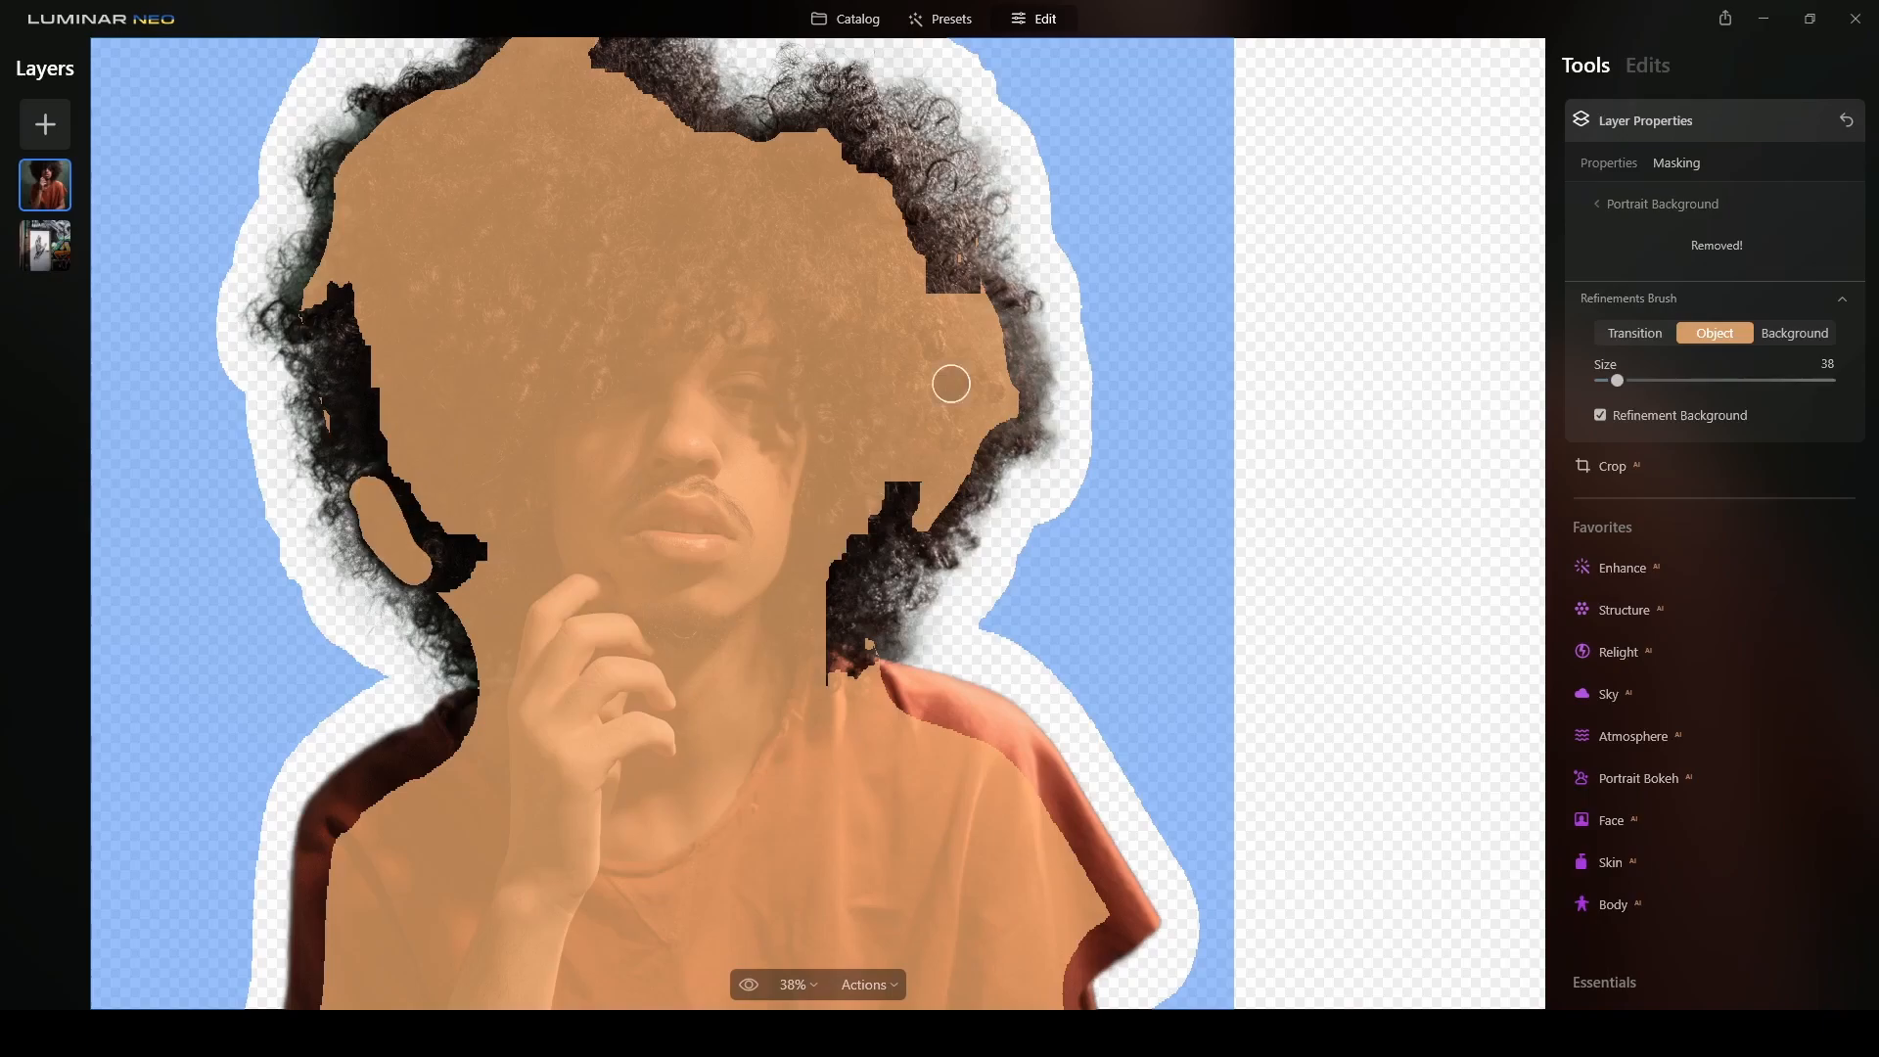
click(1609, 165)
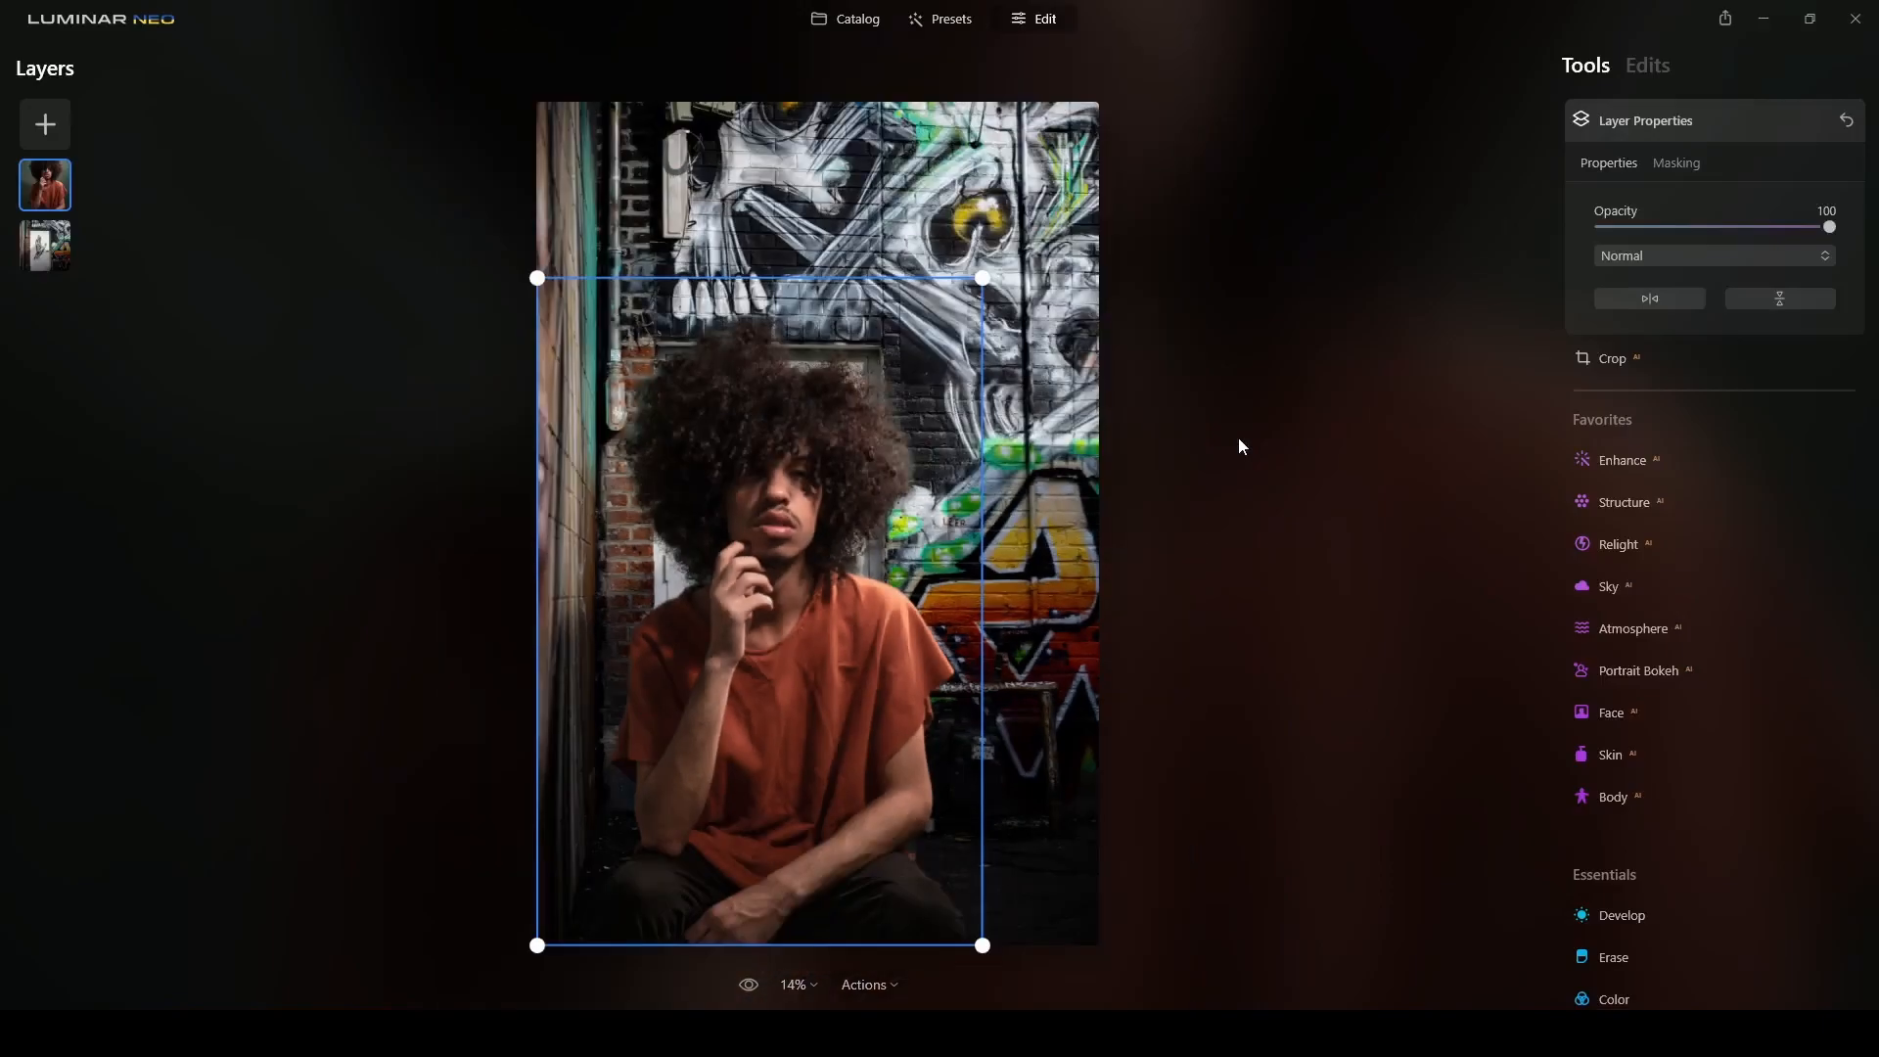
Set the portrait layer's Develop color adjustments to Saturation -22 and Temperature -10
scroll(1237, 438, down, 2)
scroll(1709, 654, down, 3)
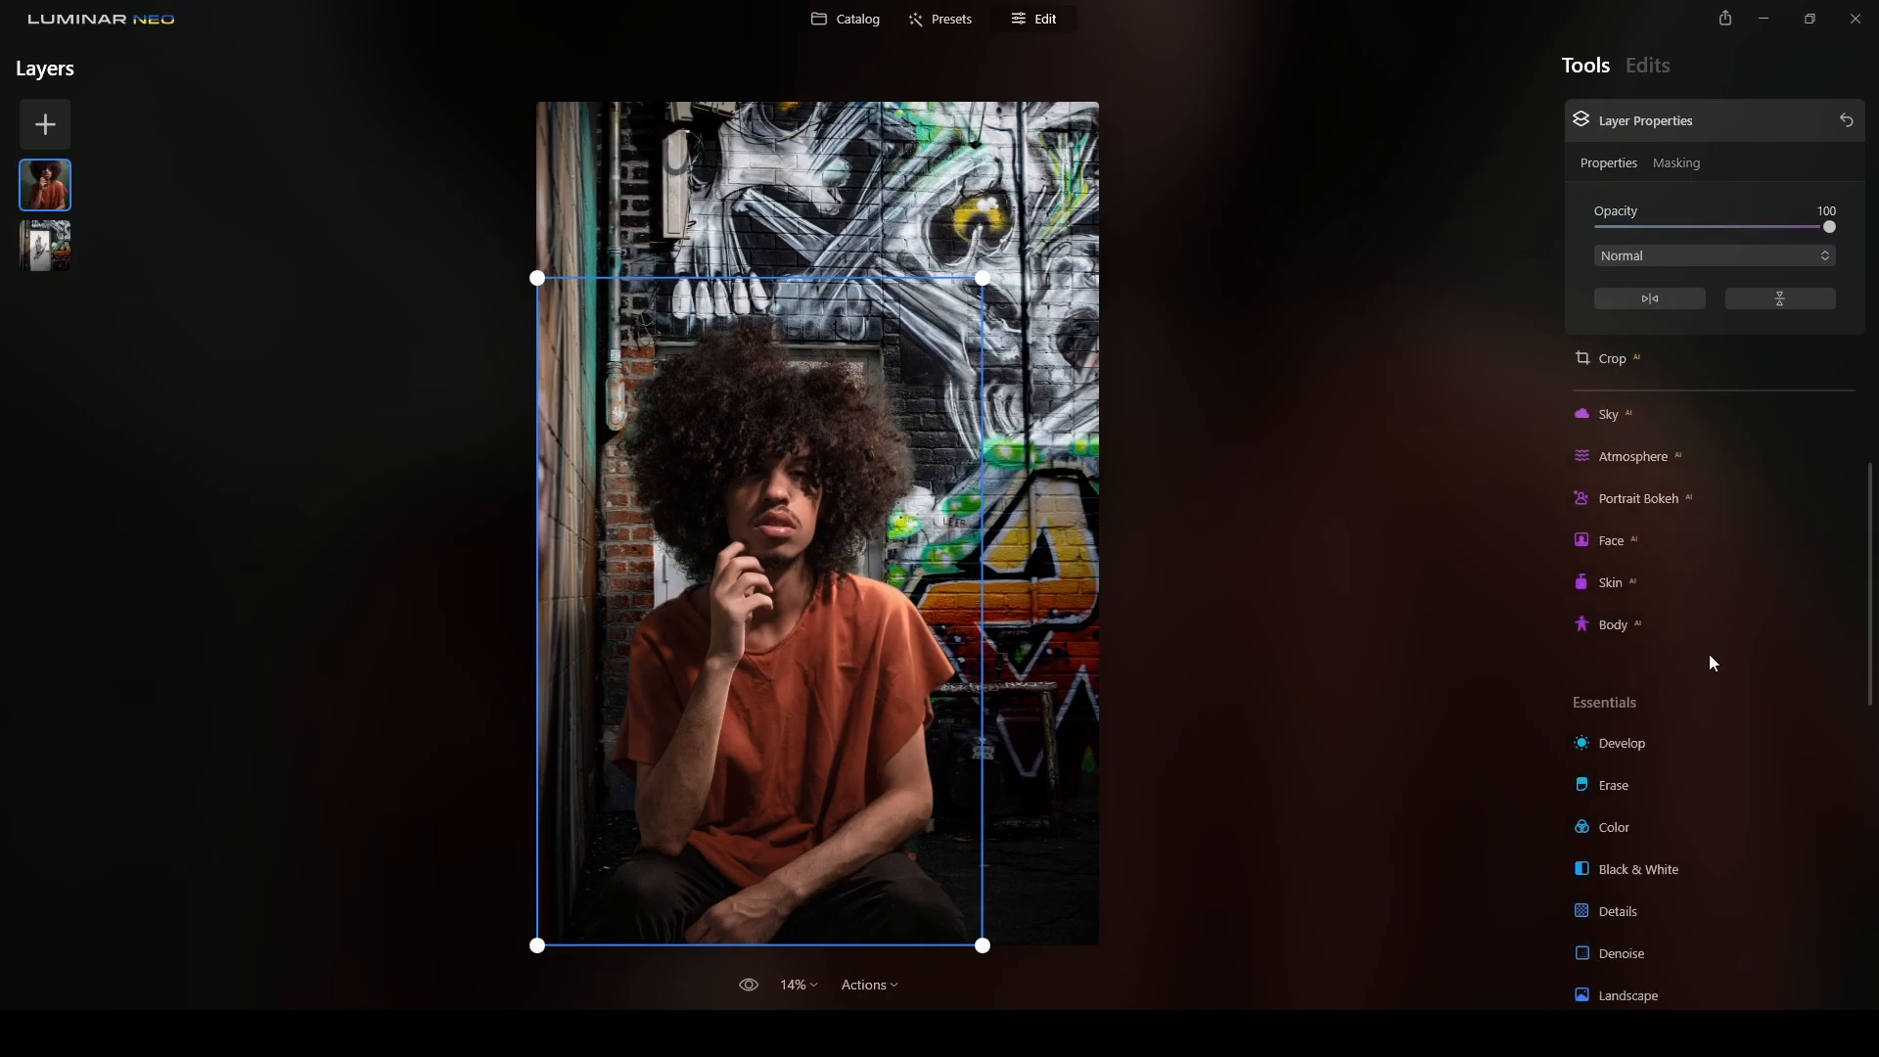
click(1628, 685)
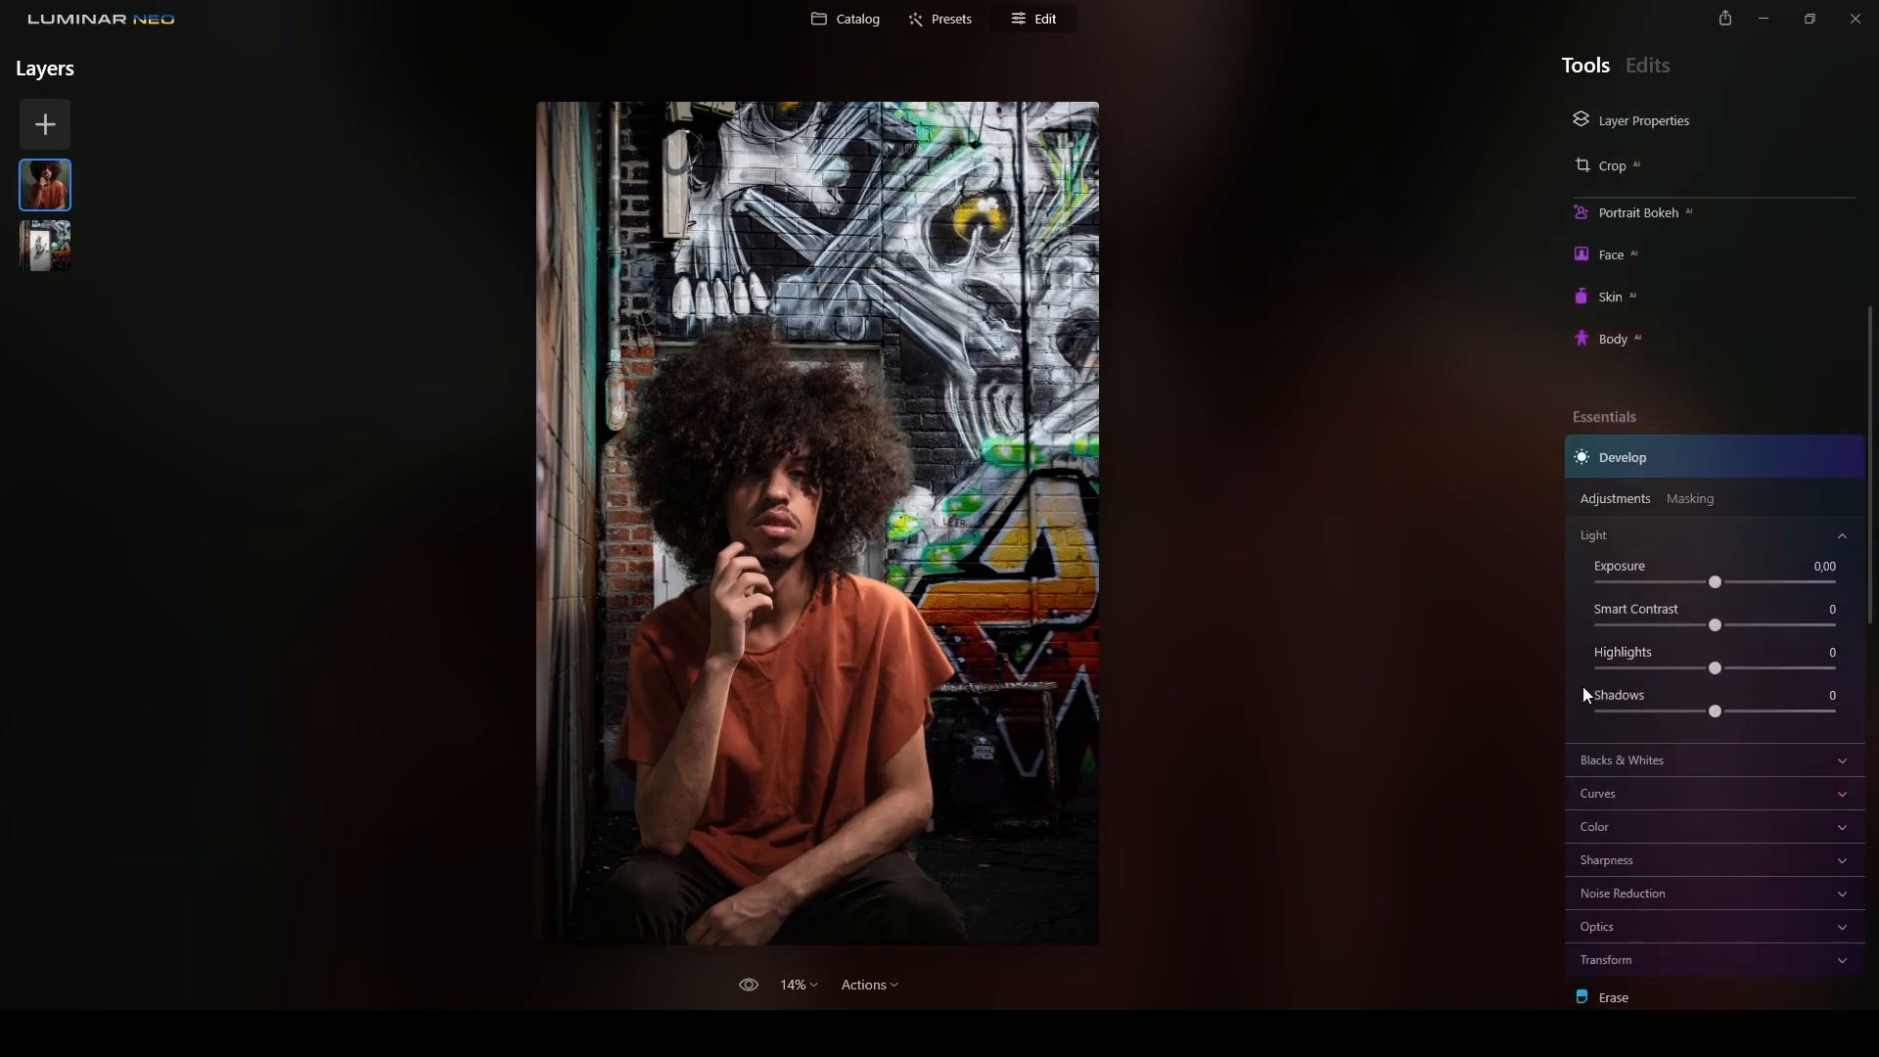
scroll(1676, 734, down, 2)
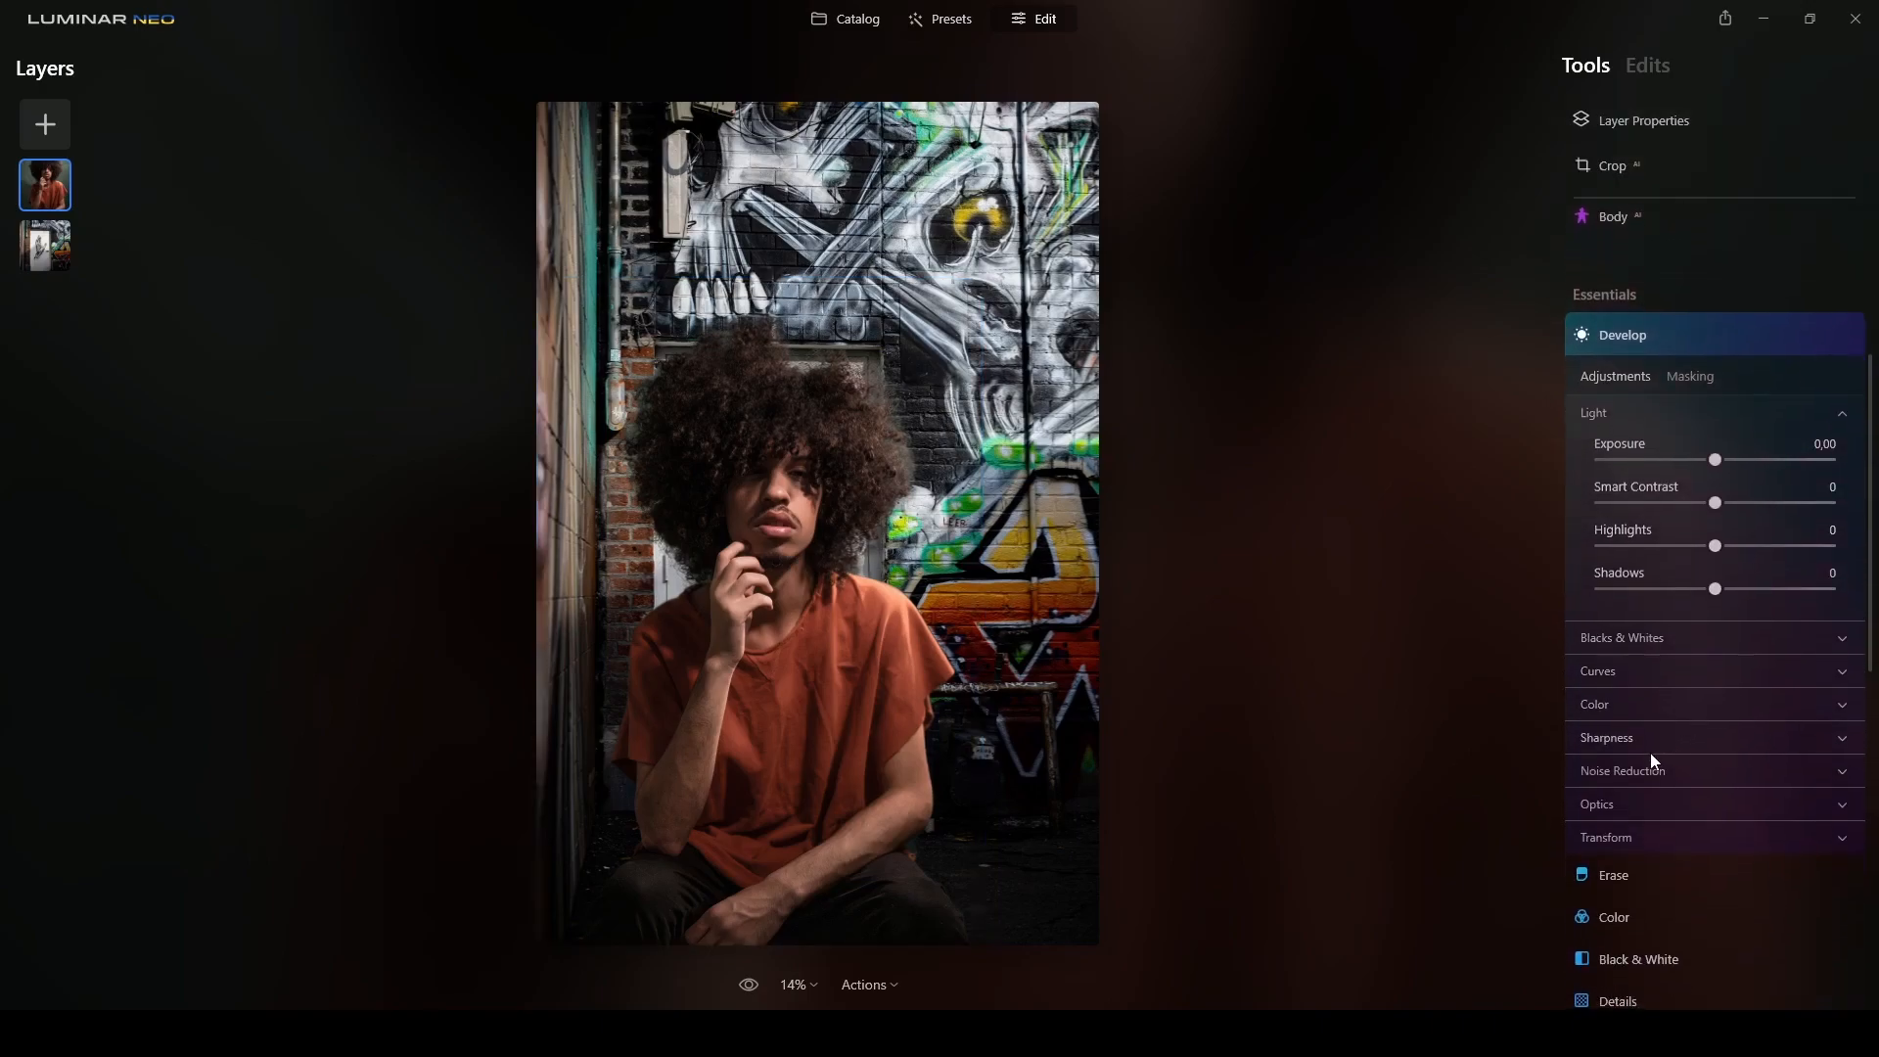
click(1661, 704)
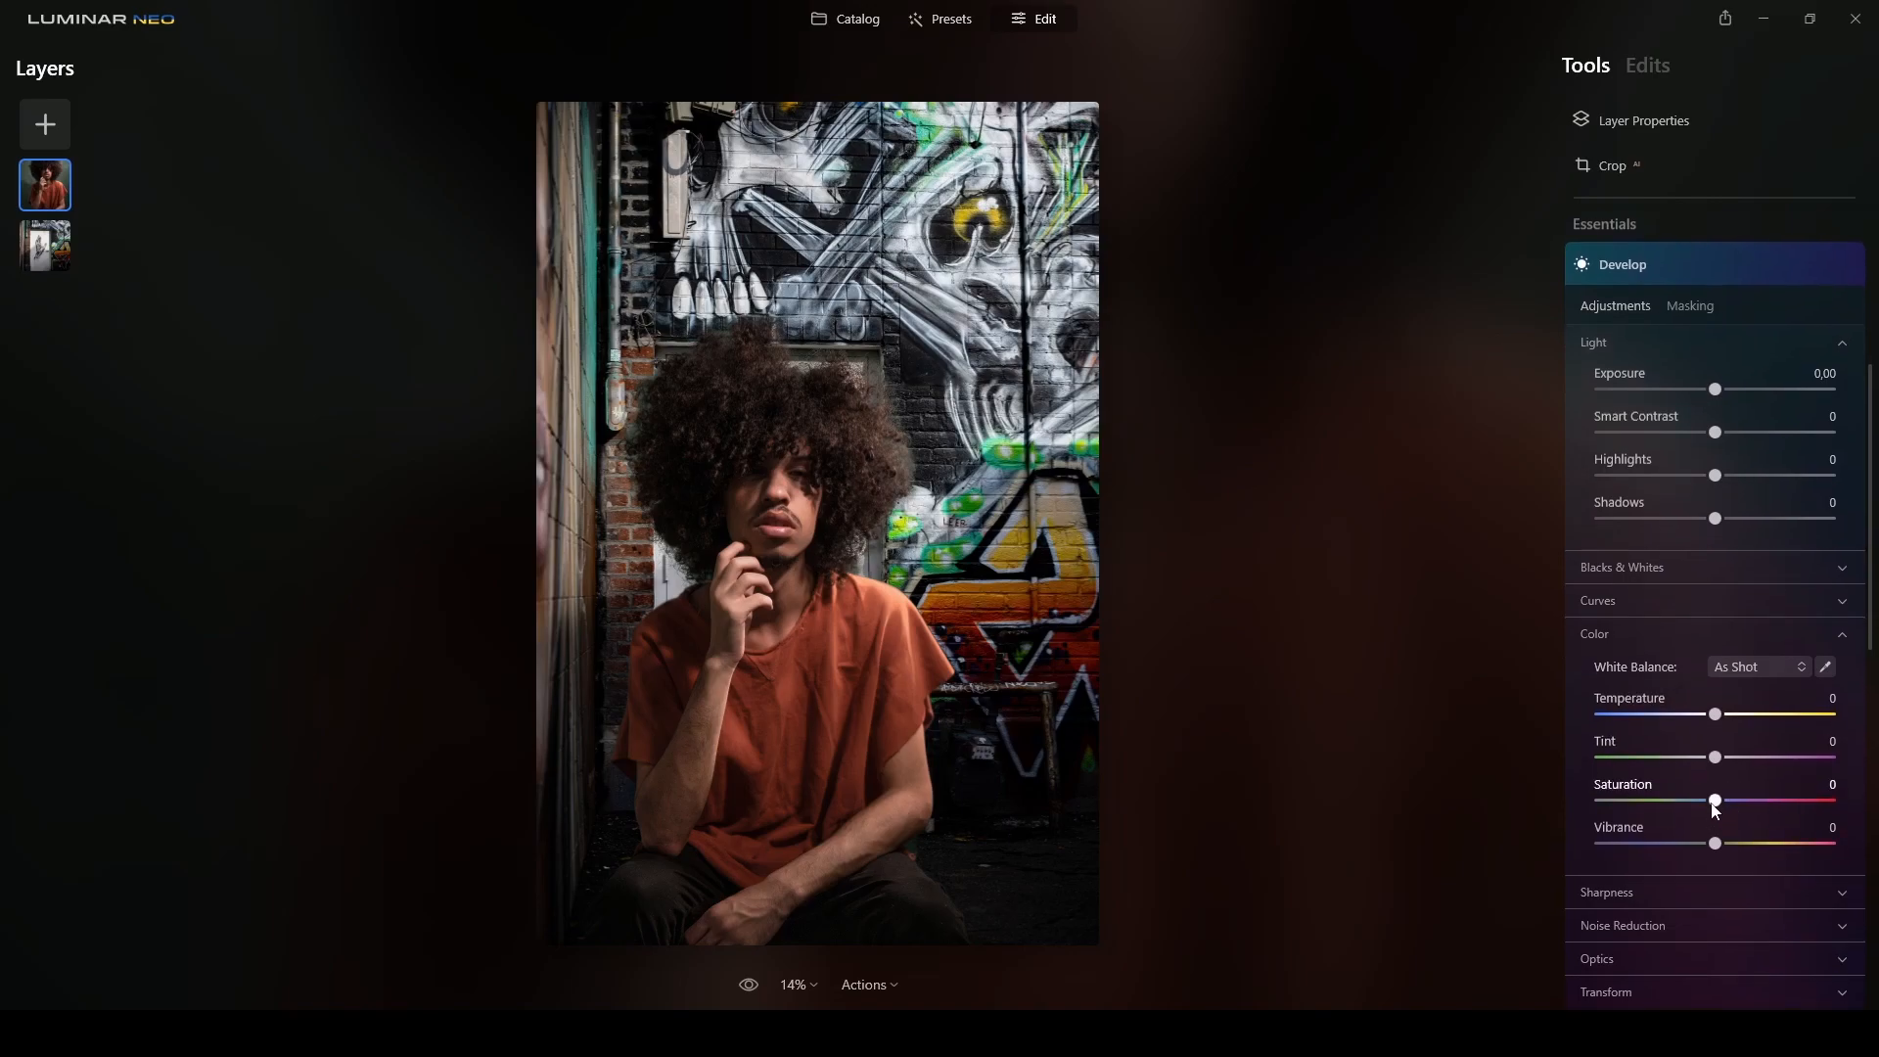
drag(1716, 803, 1690, 809)
drag(1715, 714, 1702, 720)
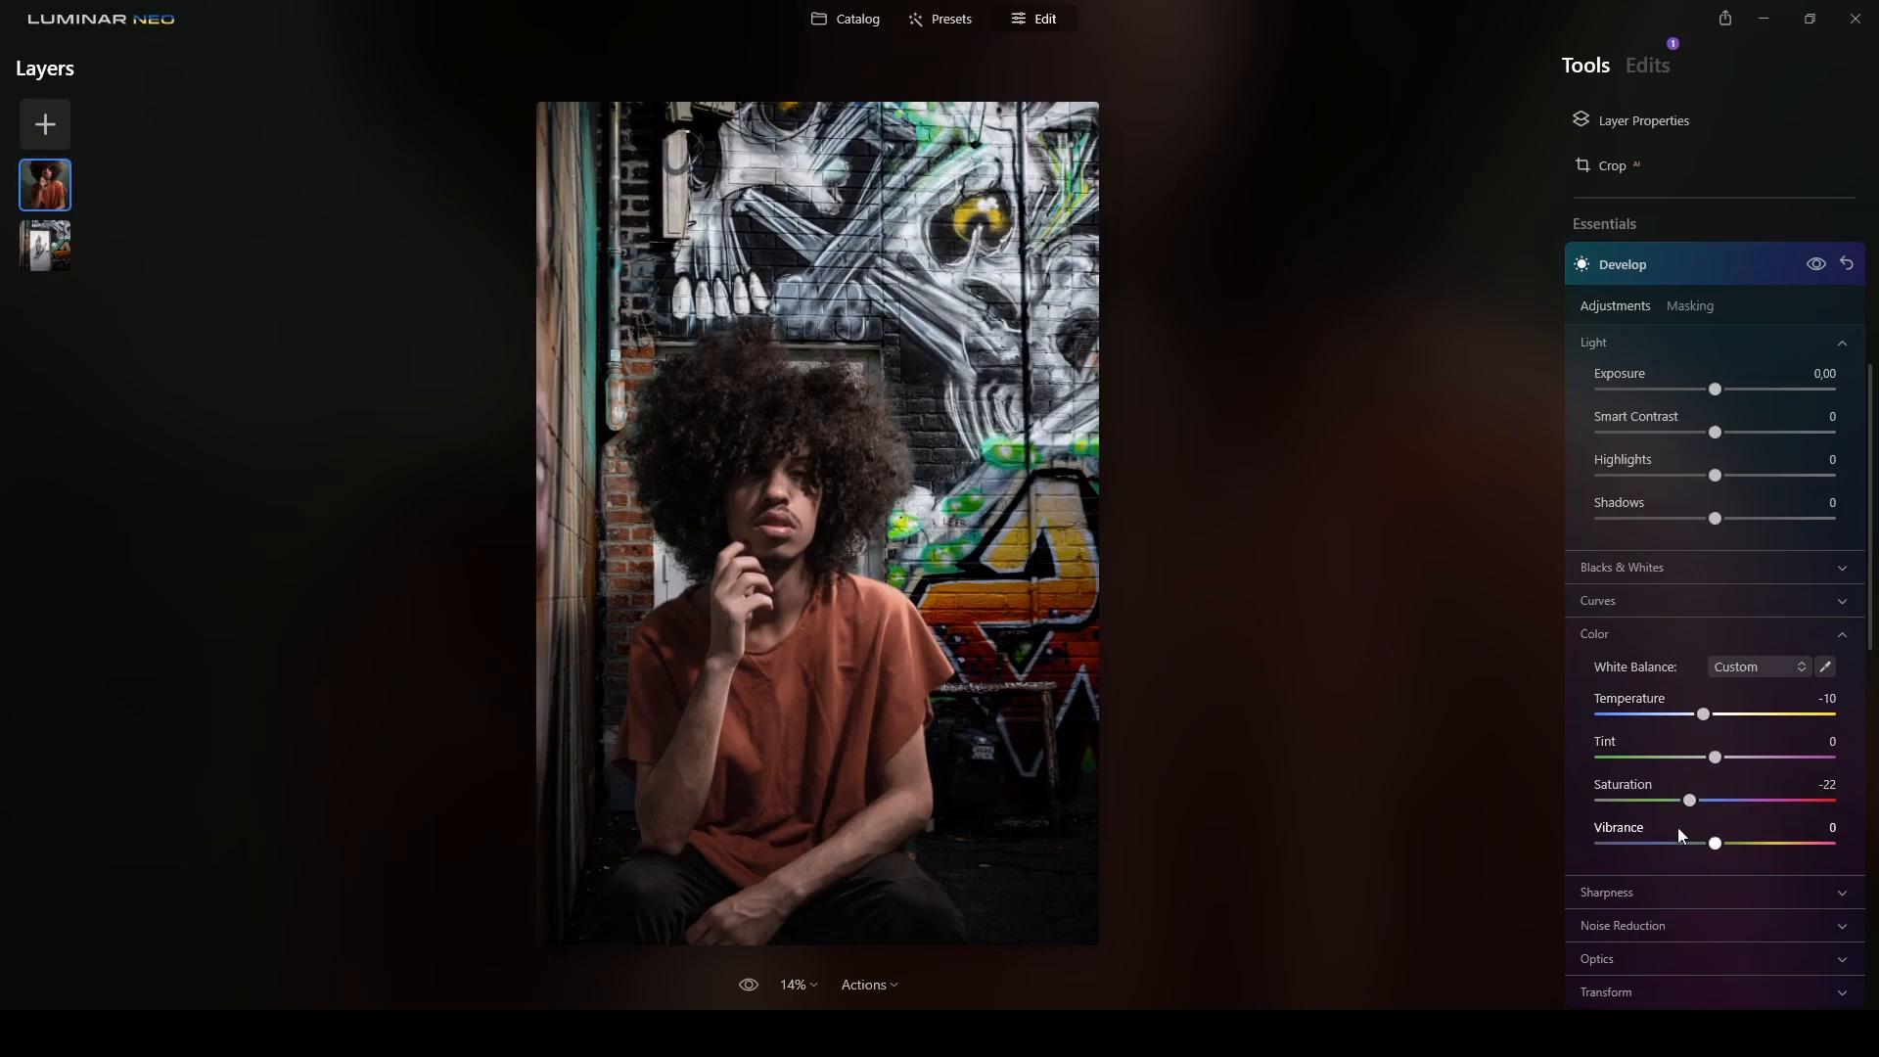
Apply Supercontrast to the portrait layer with Shadows Contrast 38 and Shadows Balance 16
click(1713, 264)
scroll(1718, 528, down, 3)
scroll(1718, 529, down, 2)
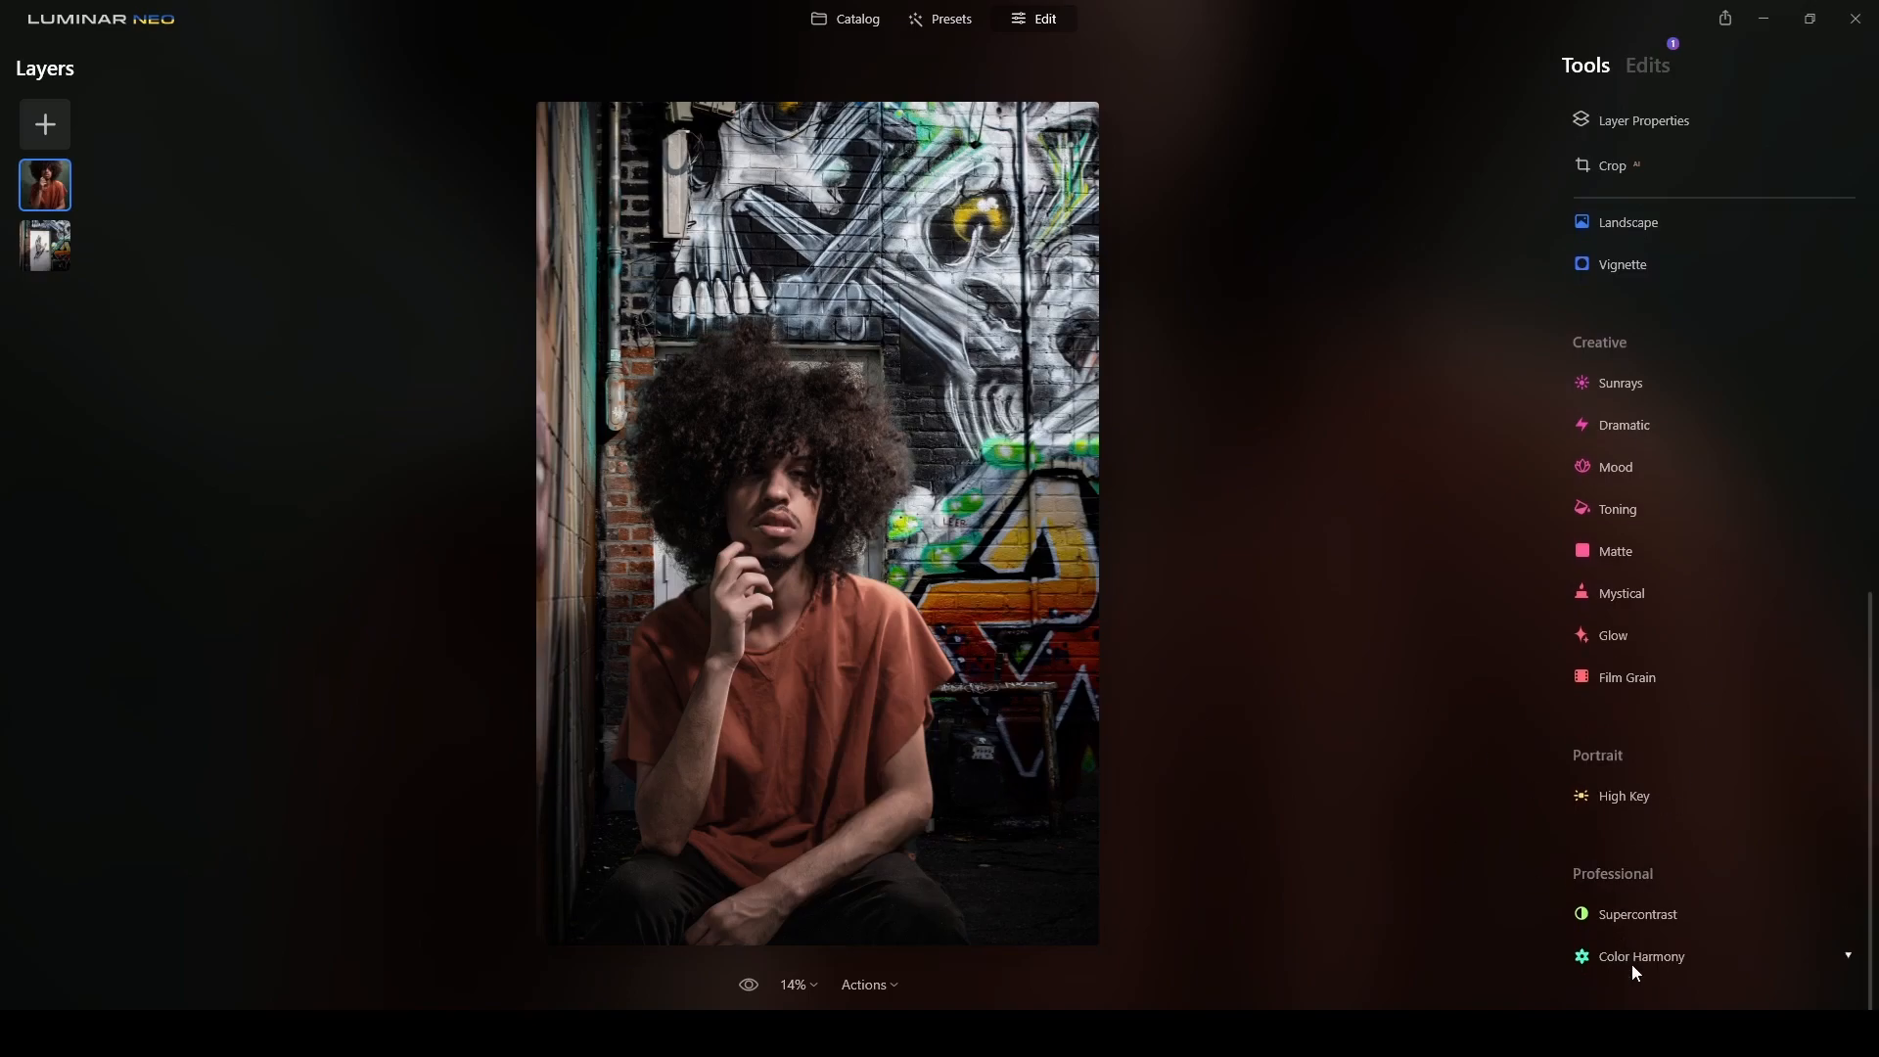
click(1636, 915)
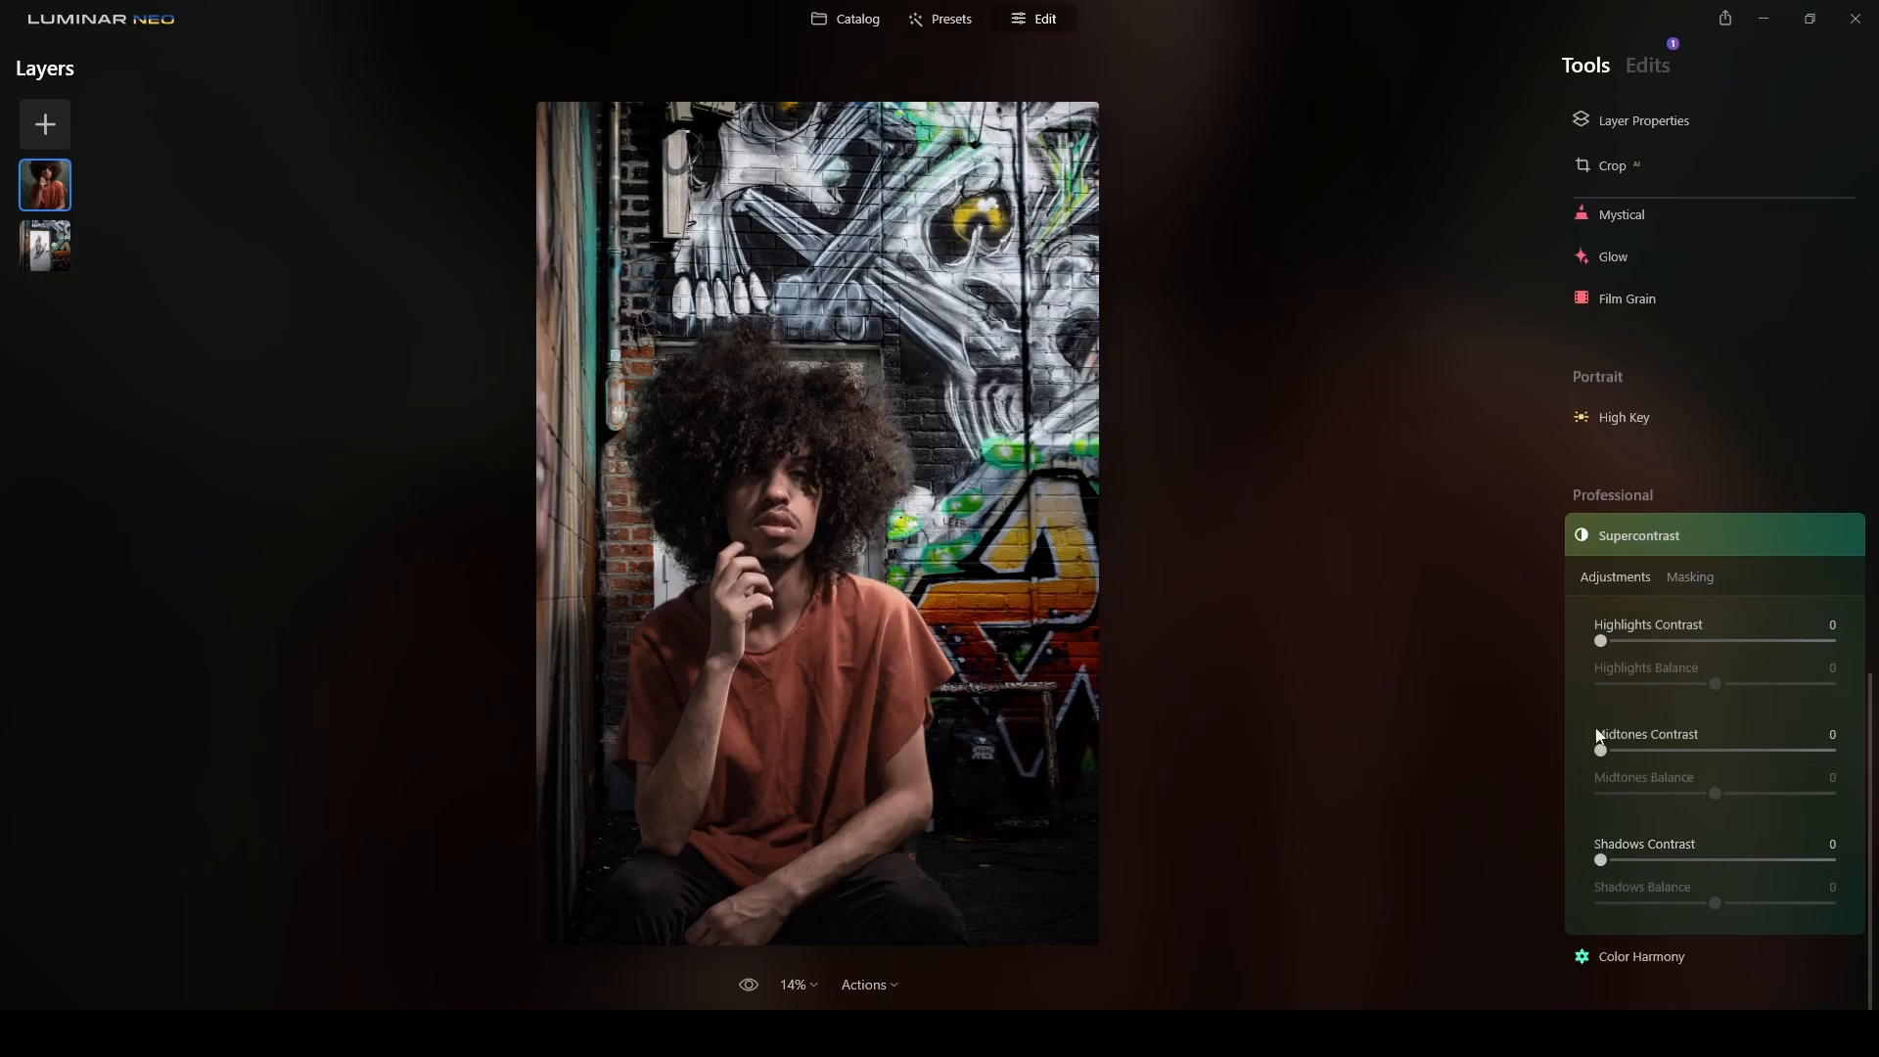
drag(1603, 863, 1733, 911)
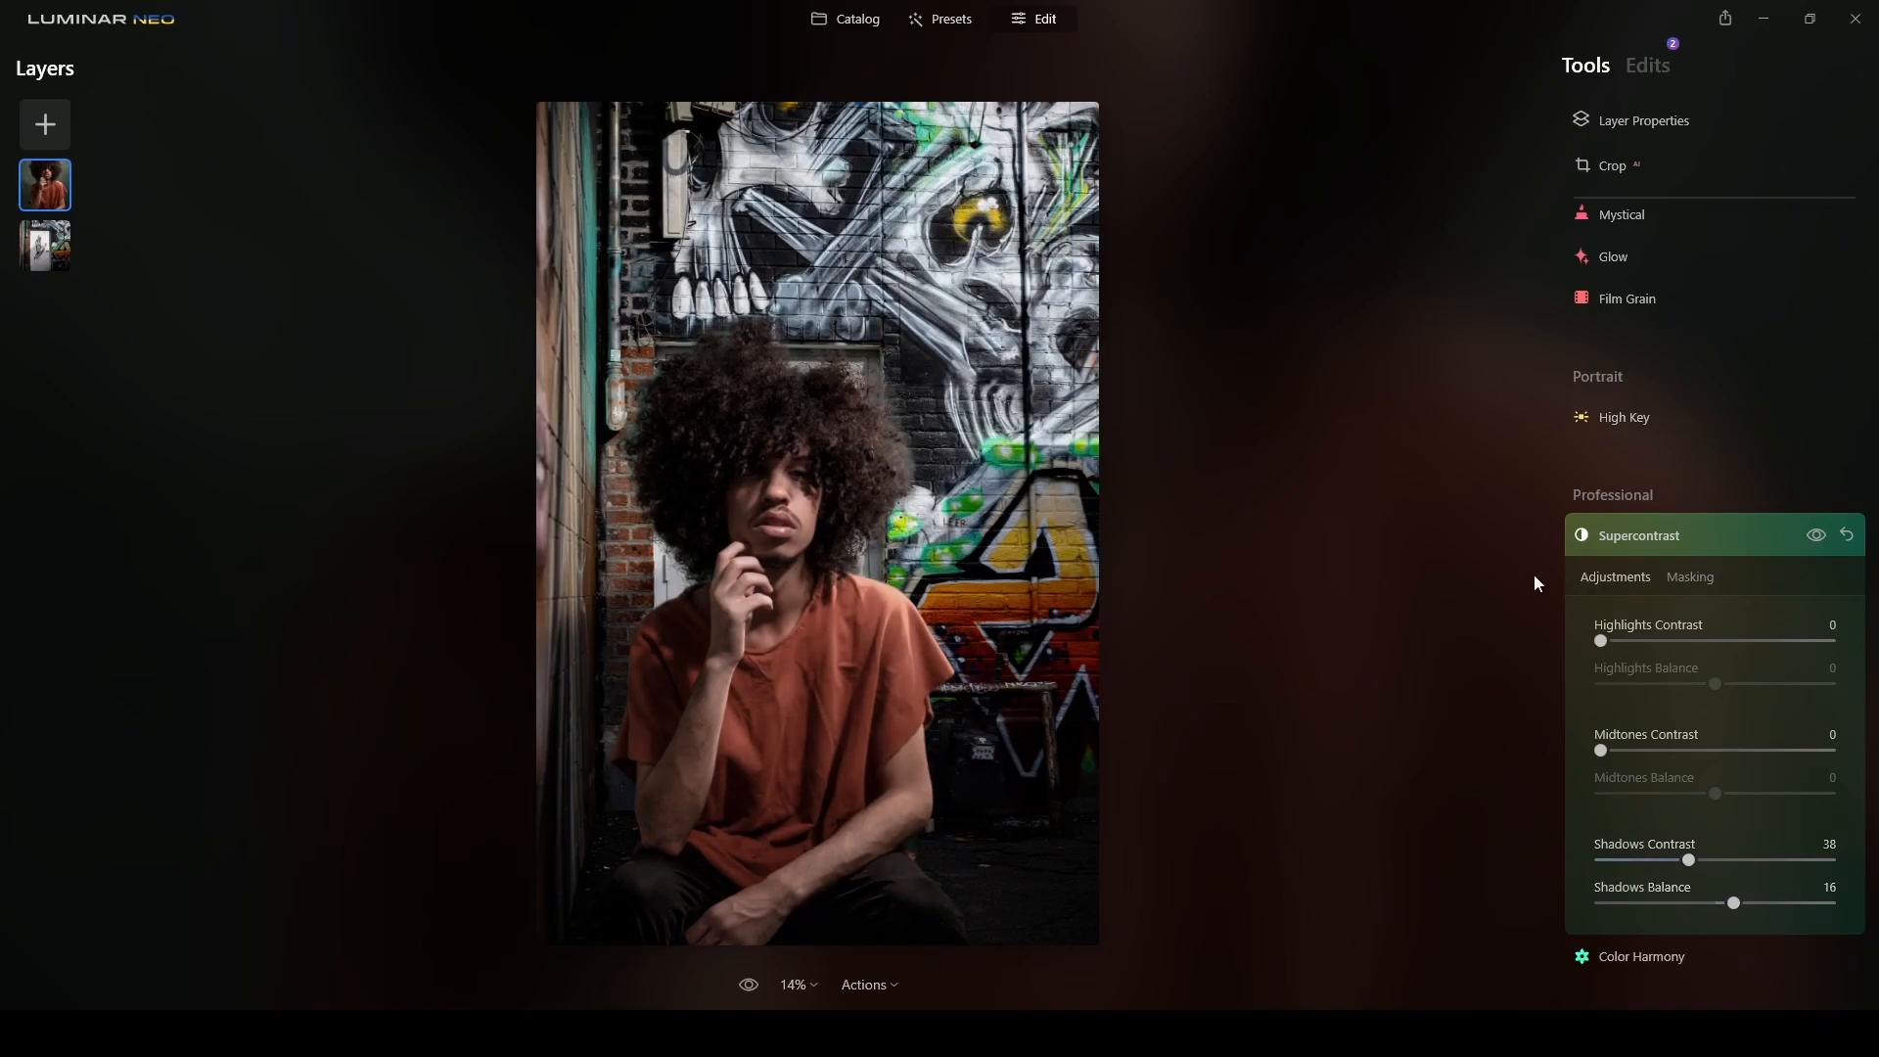
scroll(855, 459, up, 3)
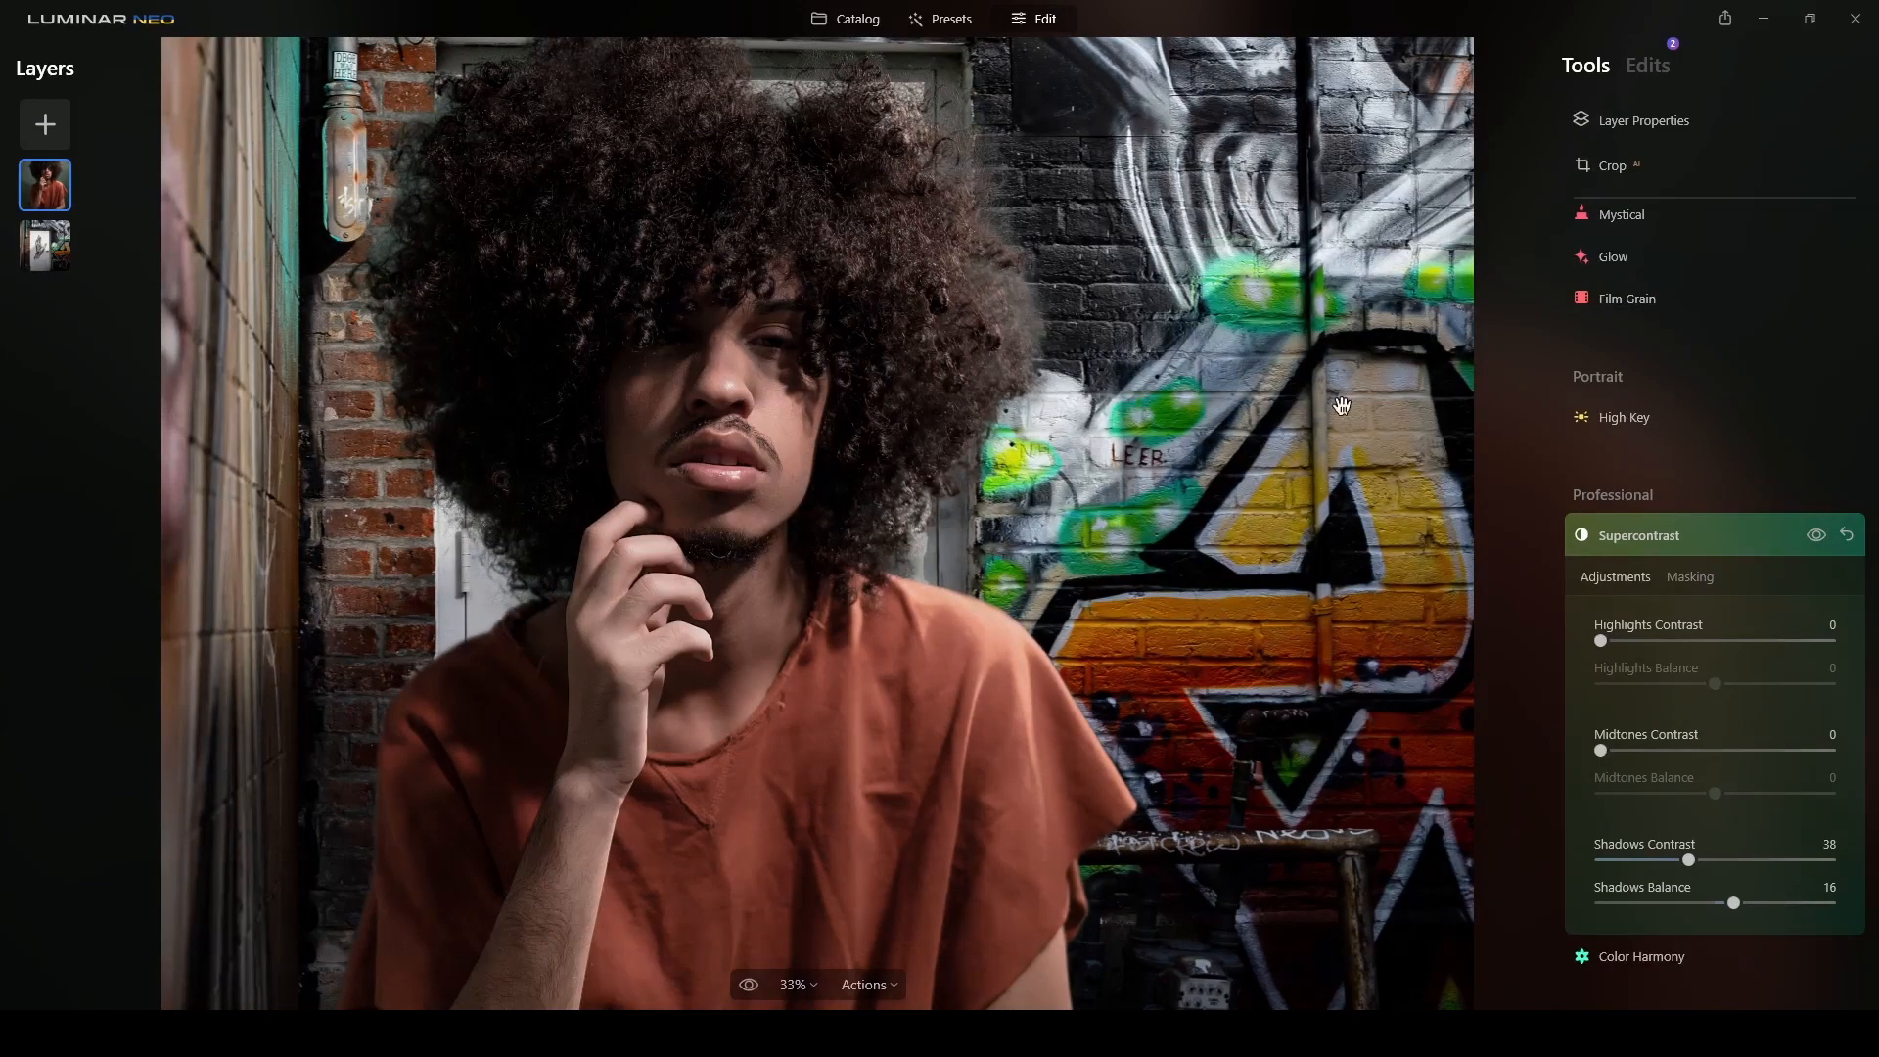
Select the graffiti wall layer and set its Develop color adjustments to Tint -27 and Temperature -18
click(51, 245)
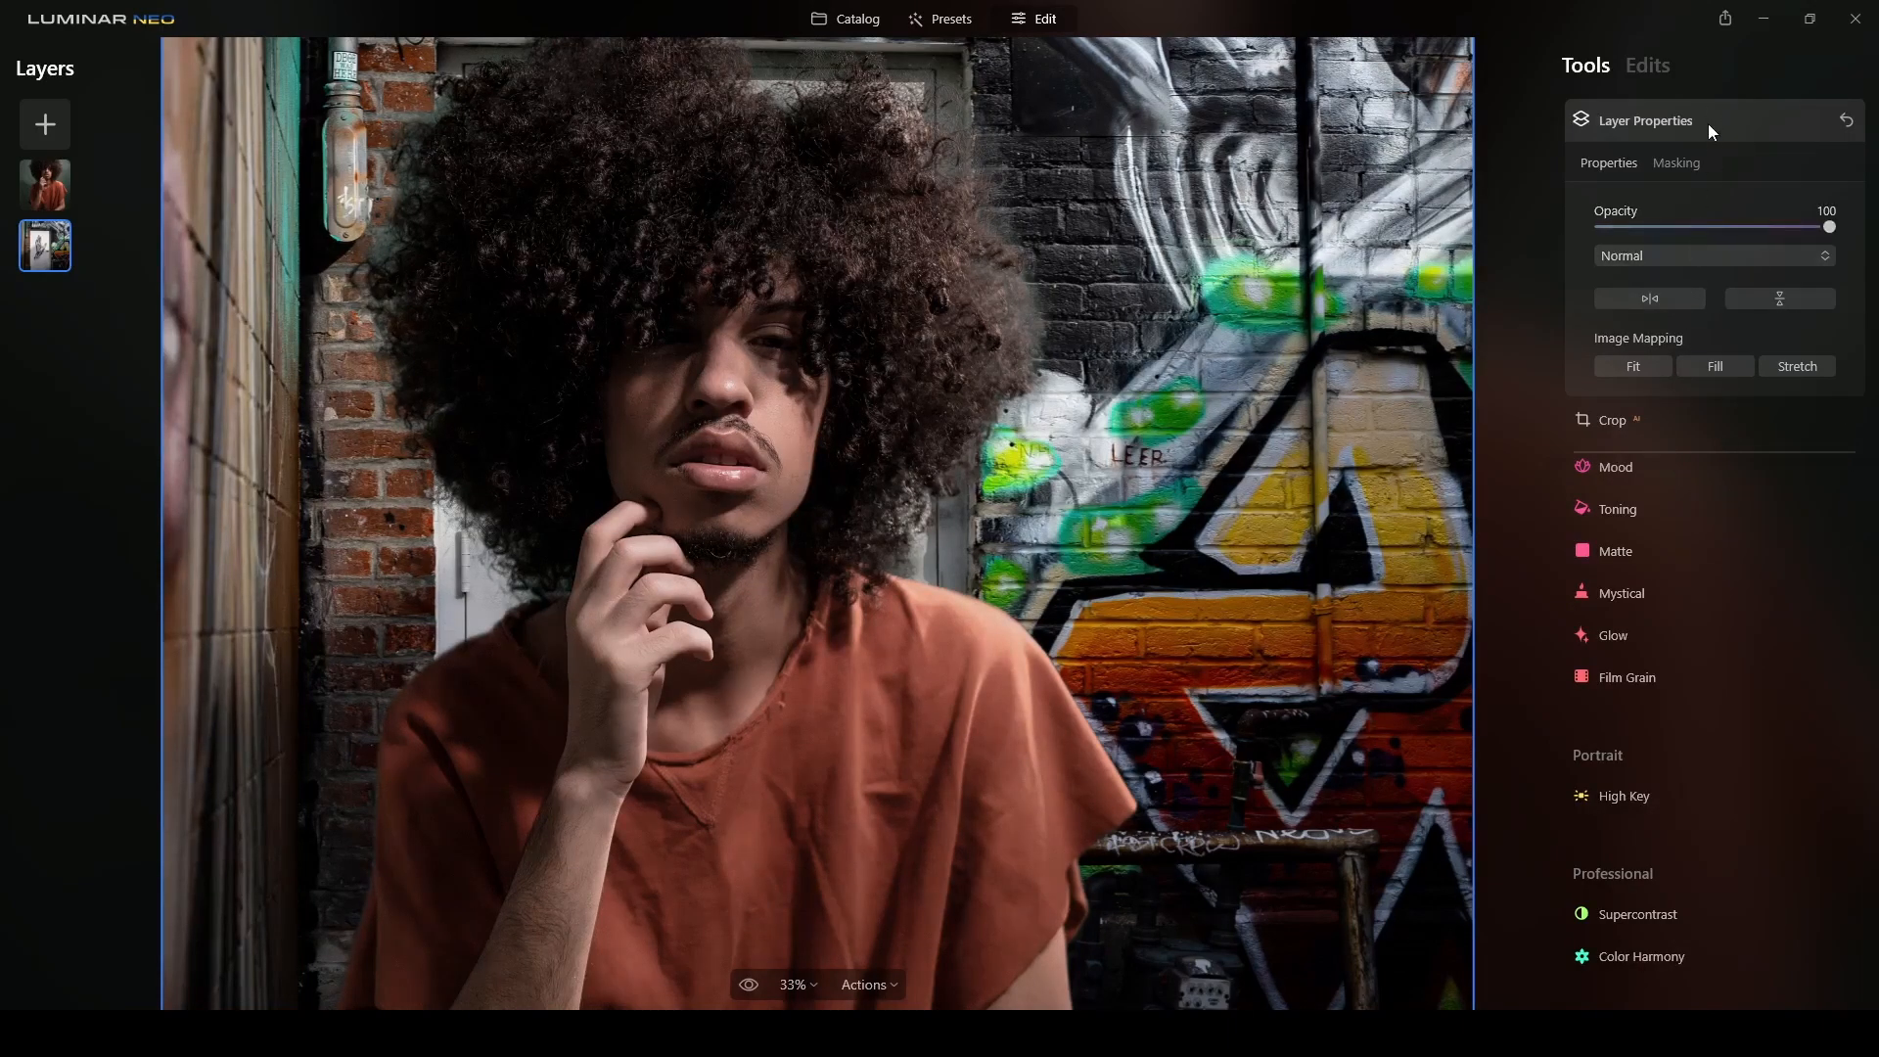
click(1799, 697)
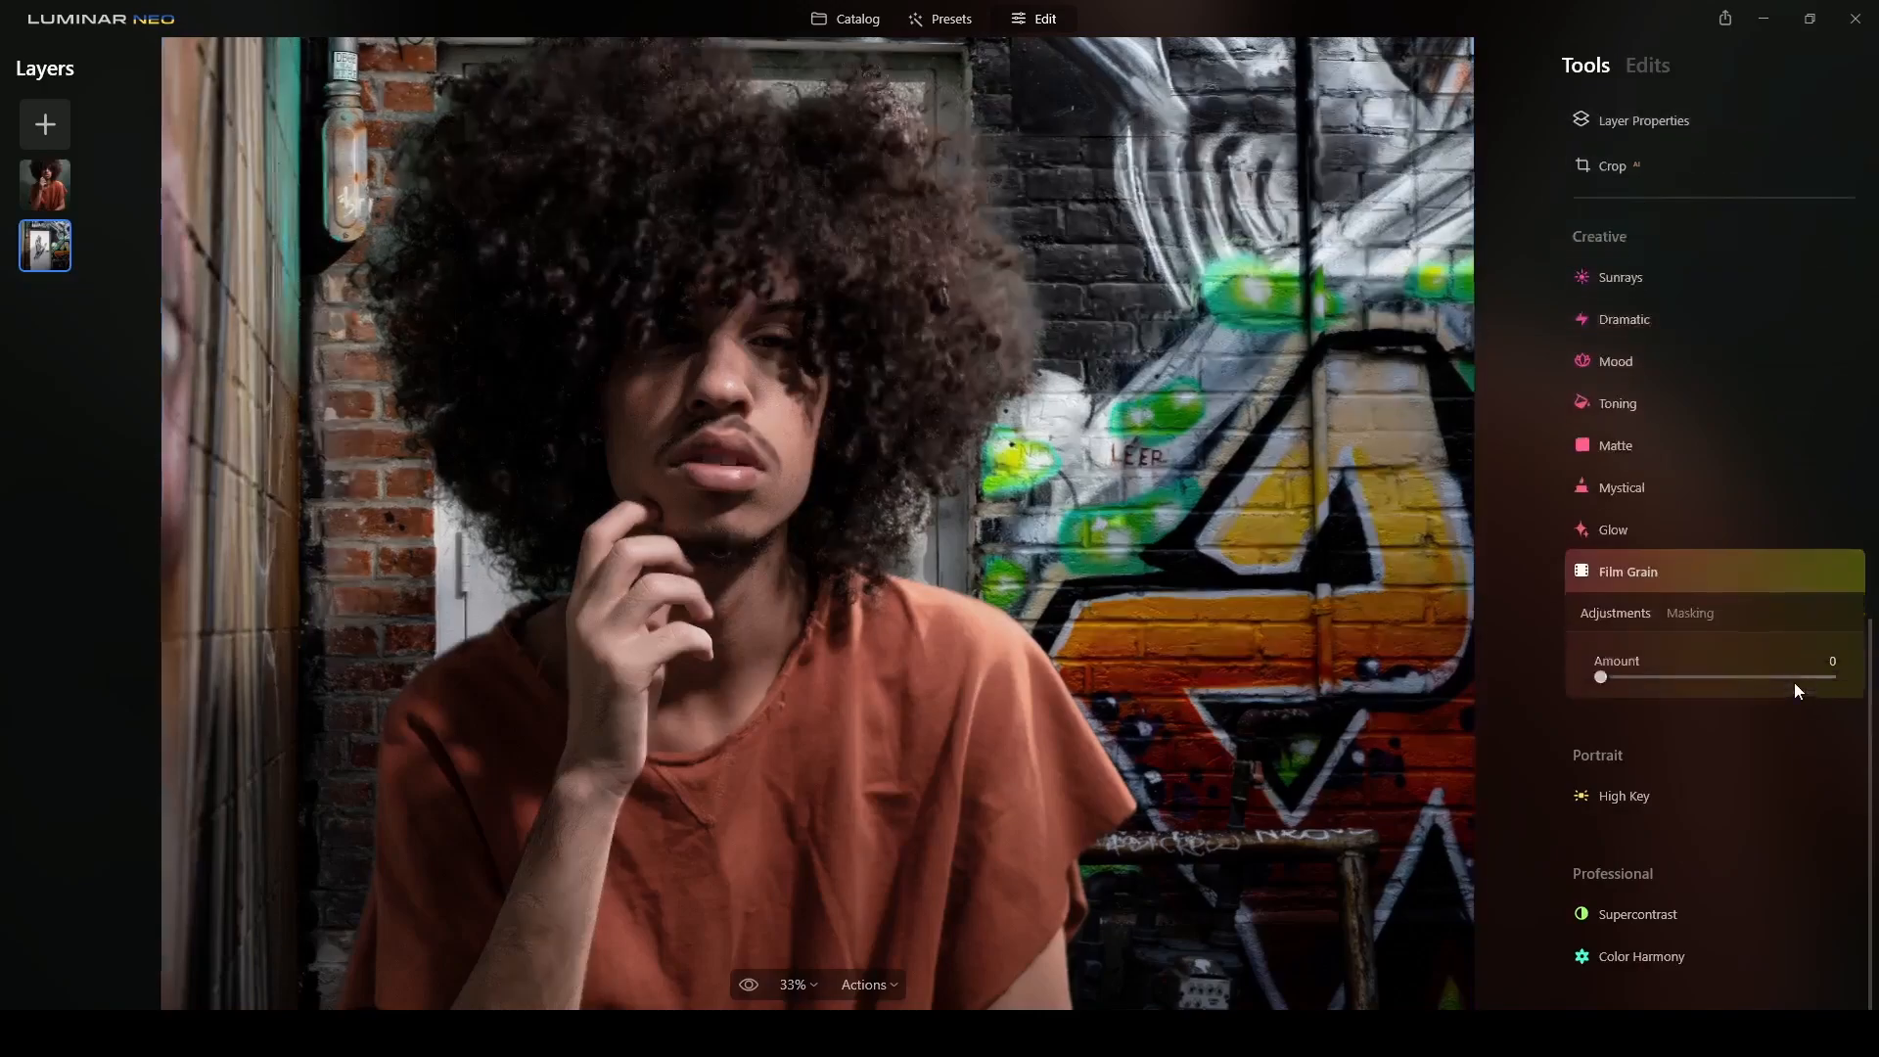
scroll(1794, 671, up, 4)
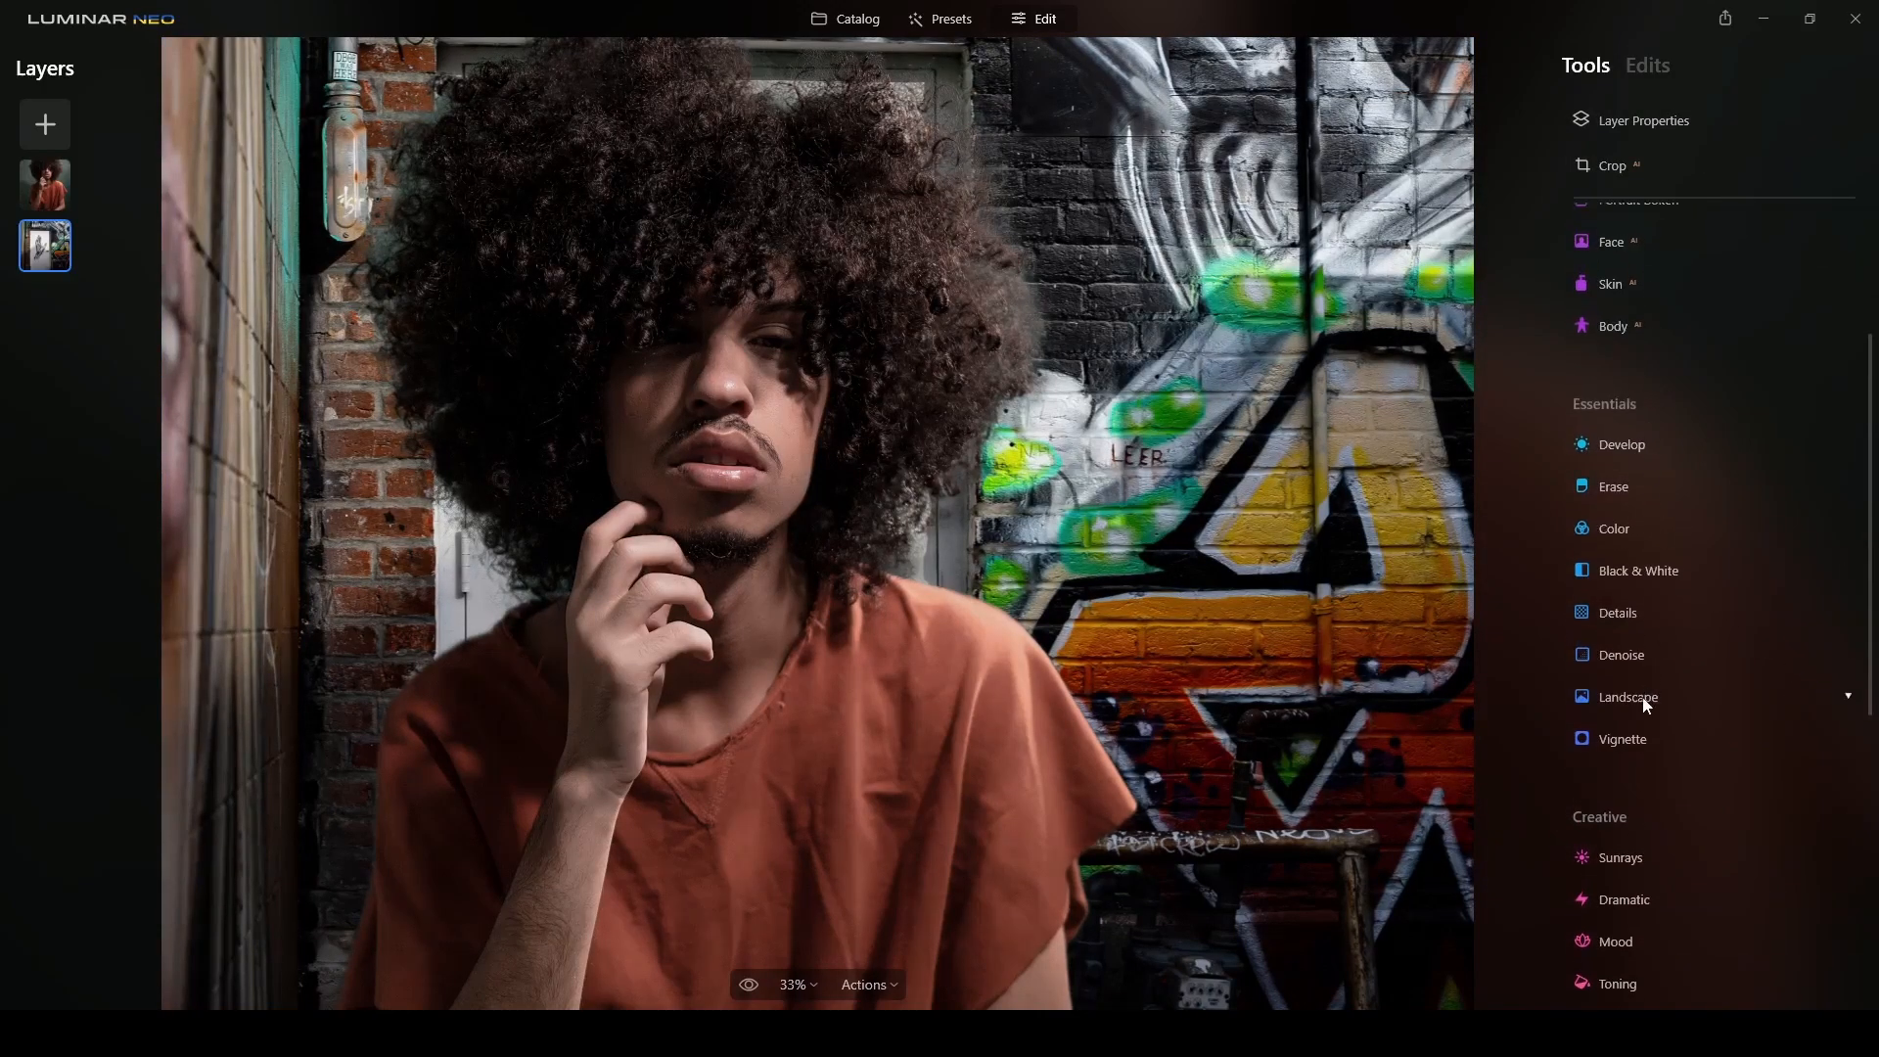
scroll(1650, 685, up, 3)
scroll(1654, 626, down, 3)
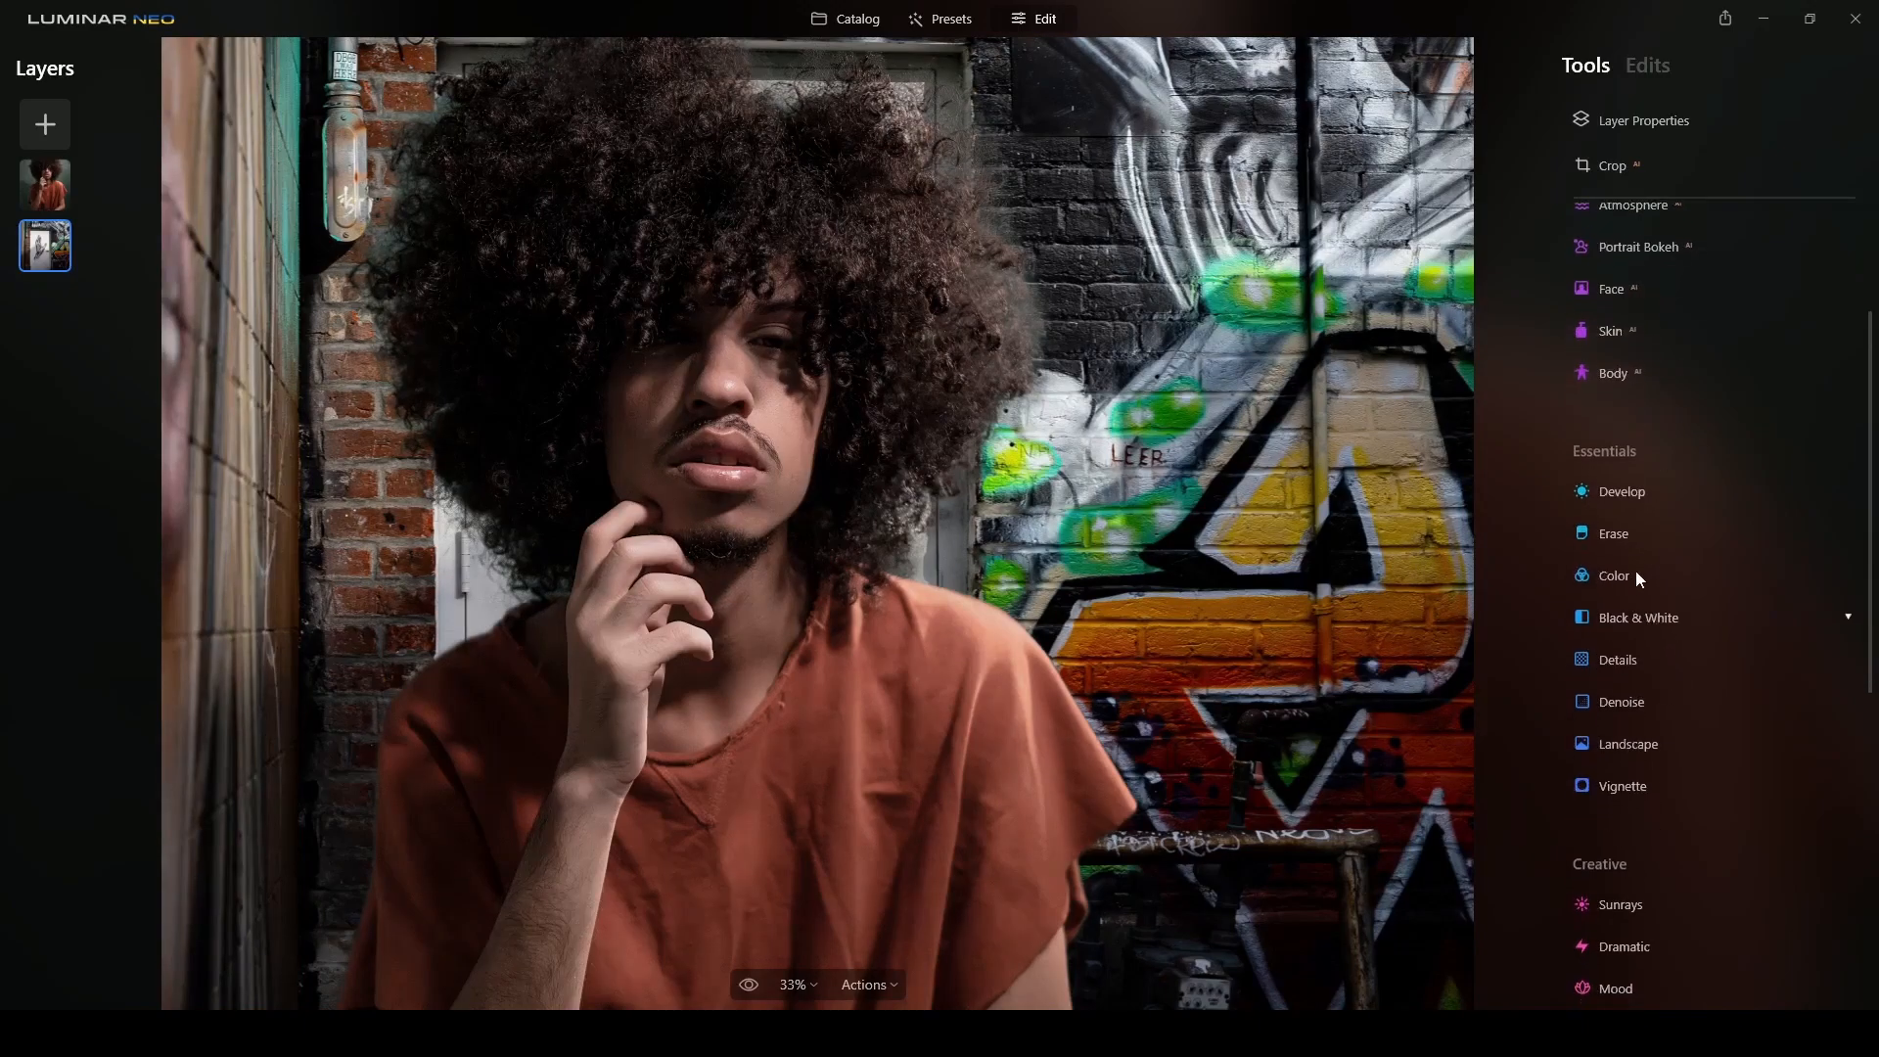
click(1623, 490)
scroll(1186, 487, down, 5)
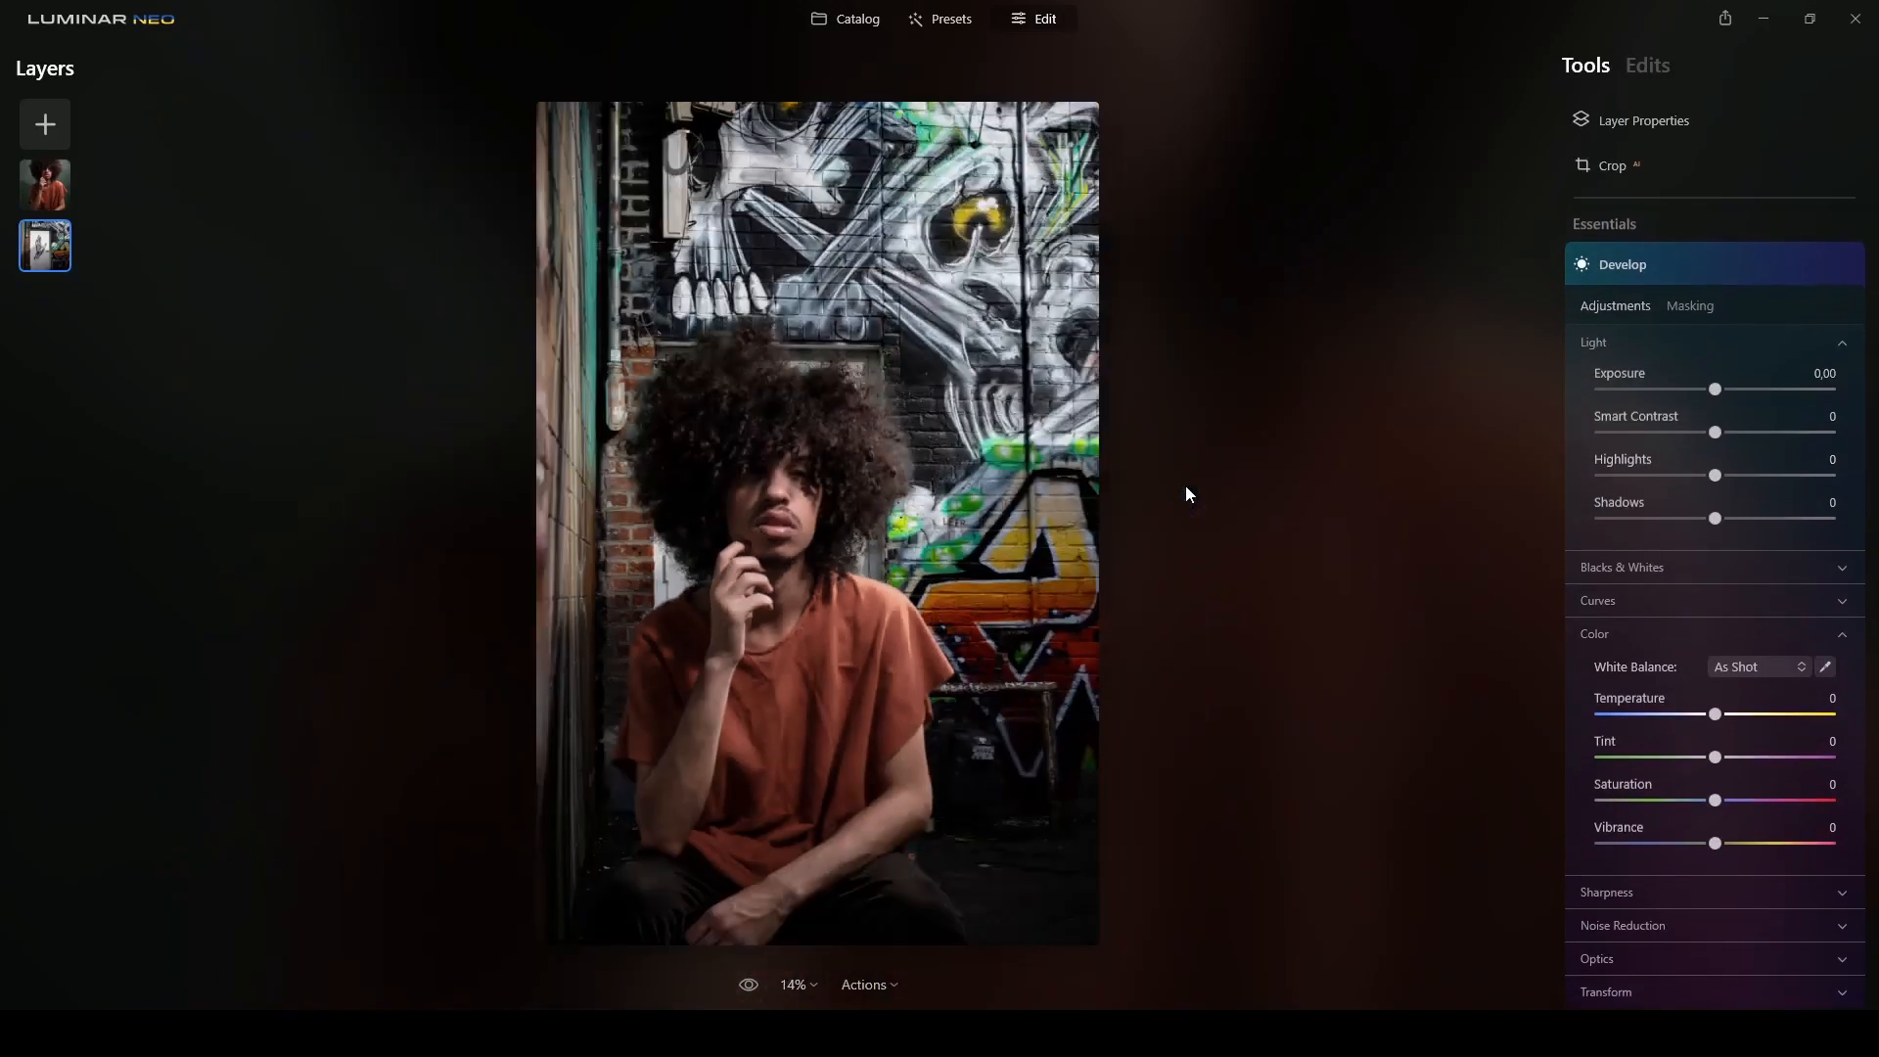
scroll(1187, 493, up, 2)
drag(1710, 762, 1693, 724)
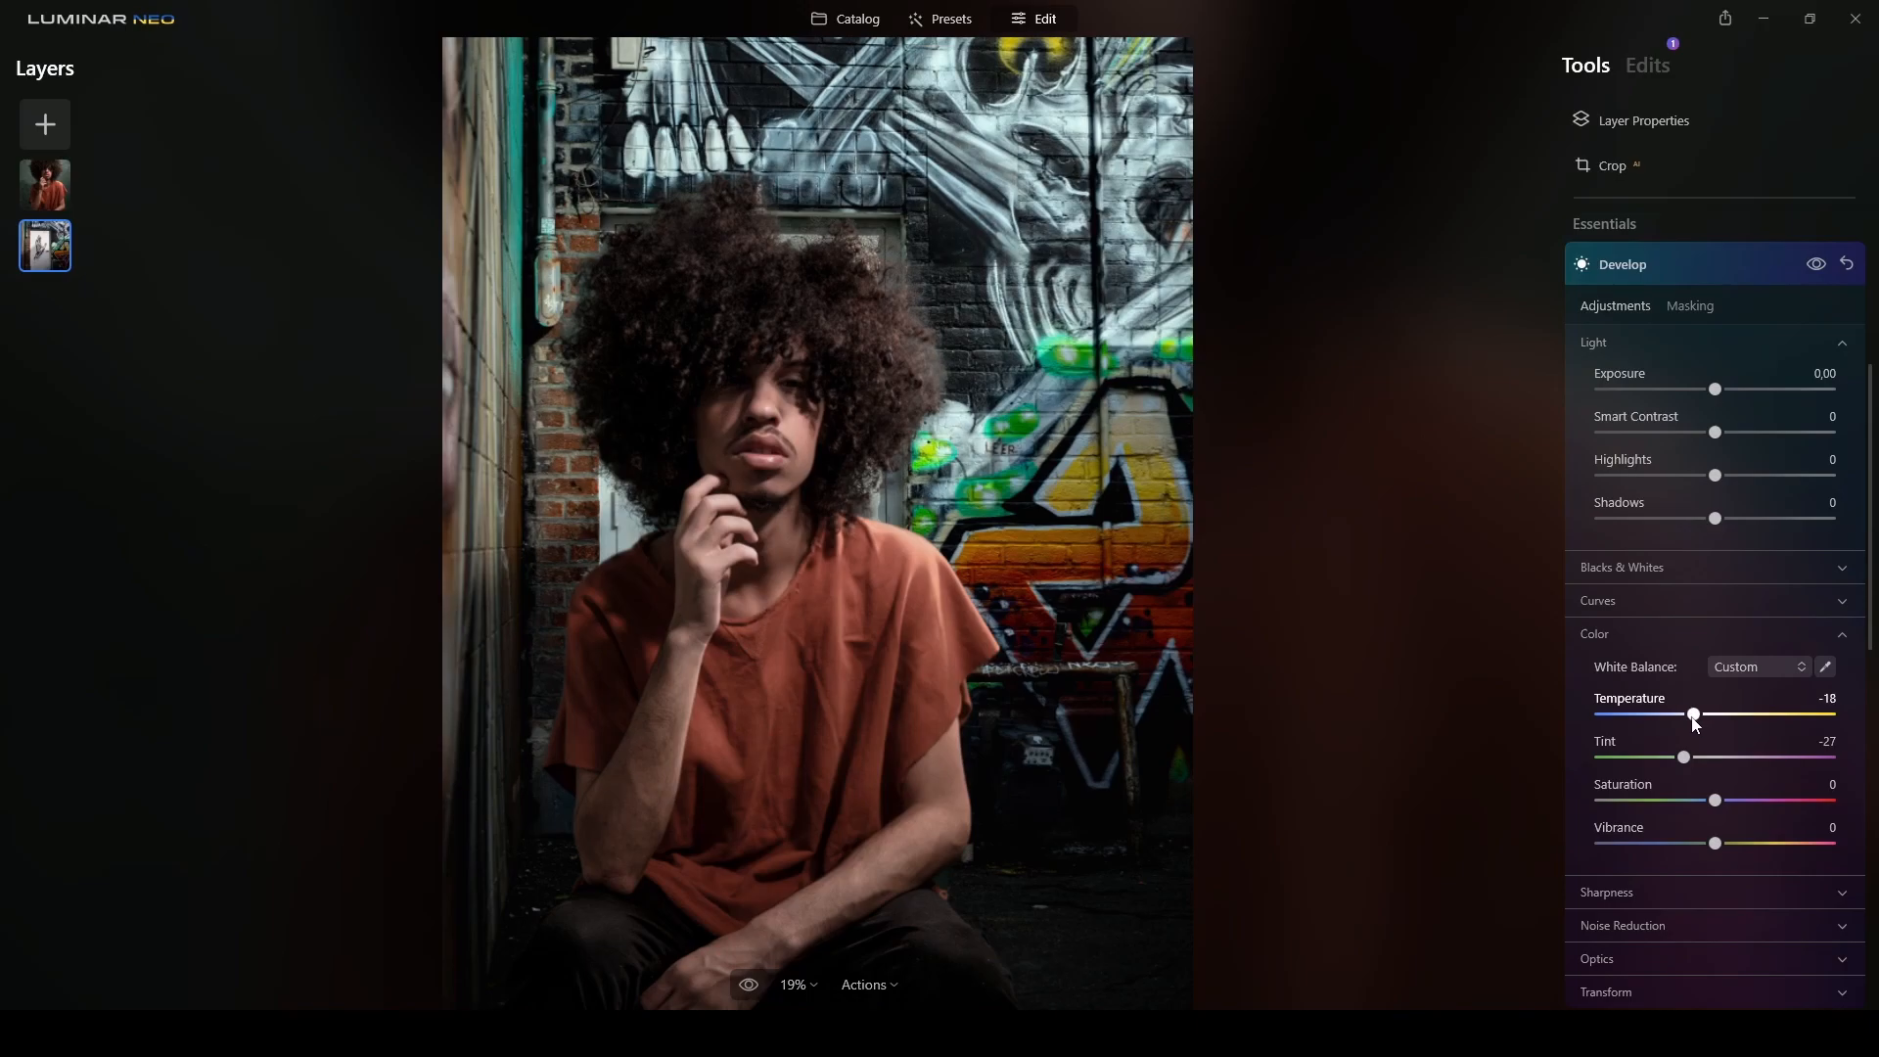
scroll(1077, 455, down, 1)
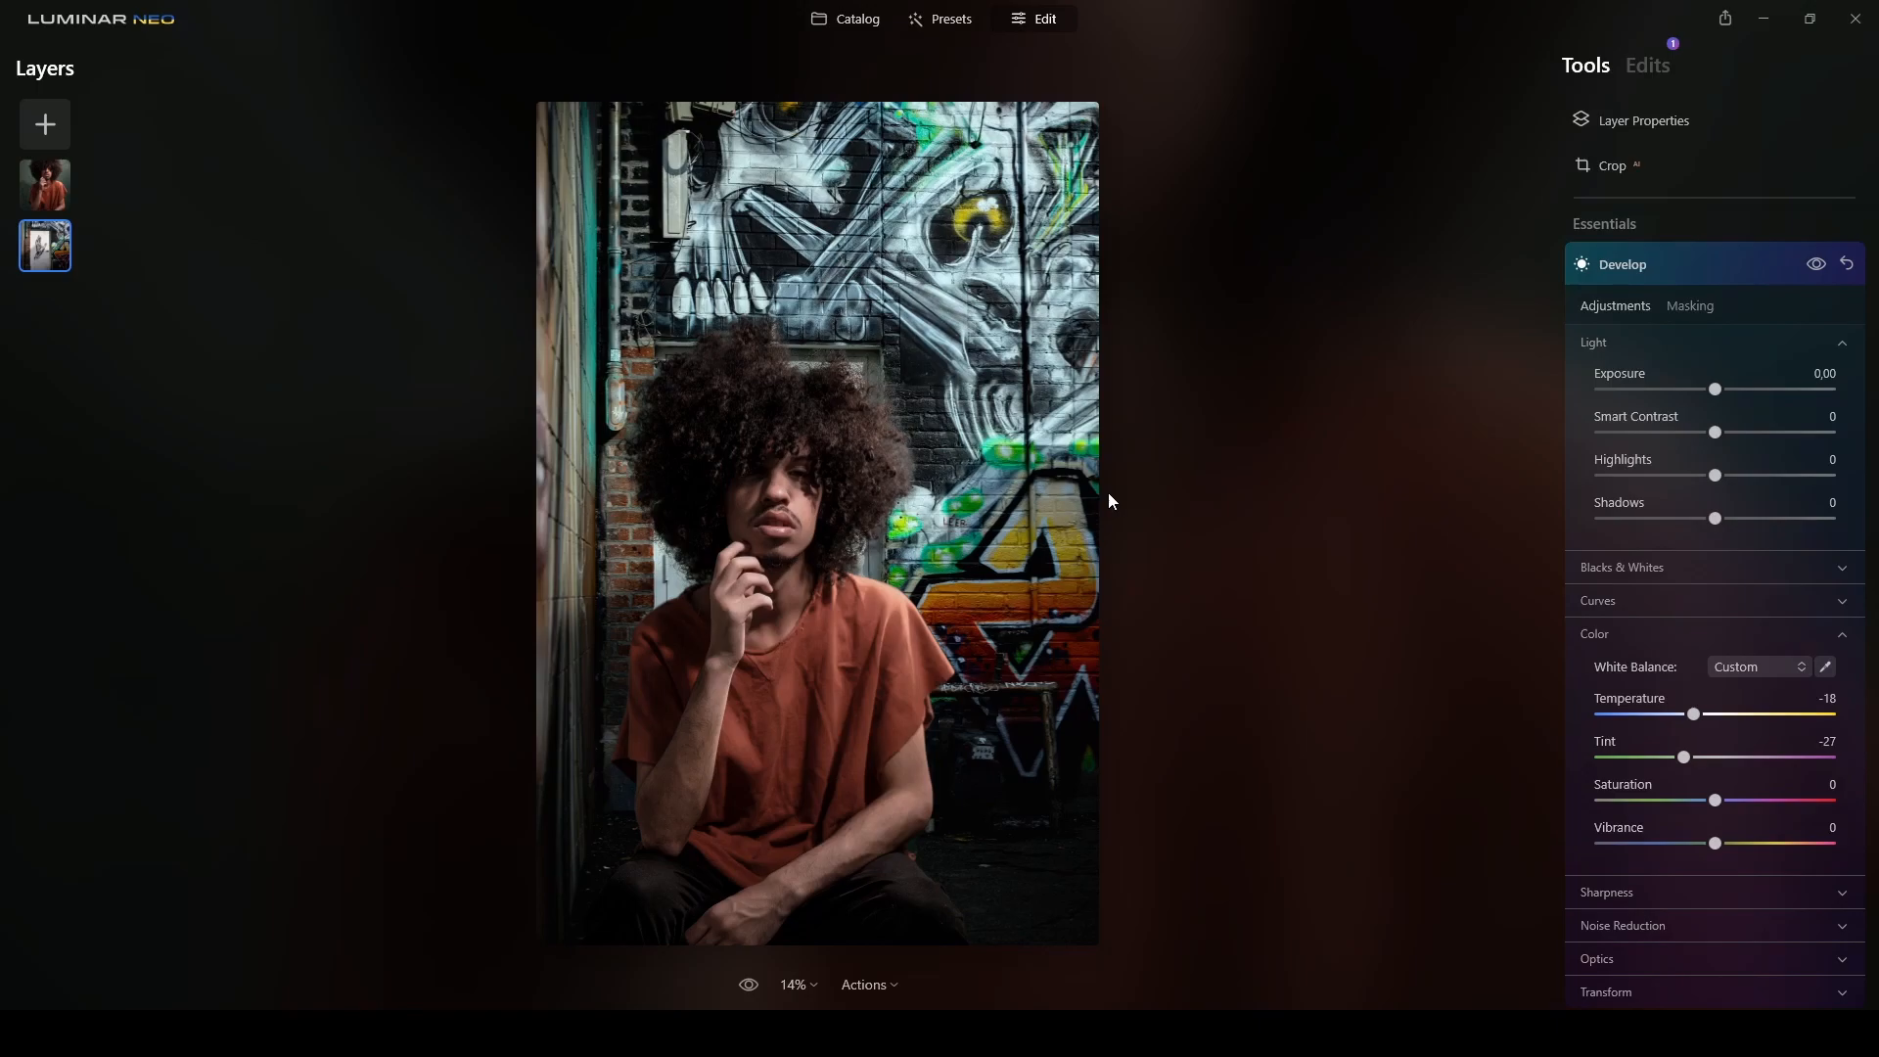
Export the composite to a folder as a TIFF file named BGRemoval1 at actual size
click(1725, 19)
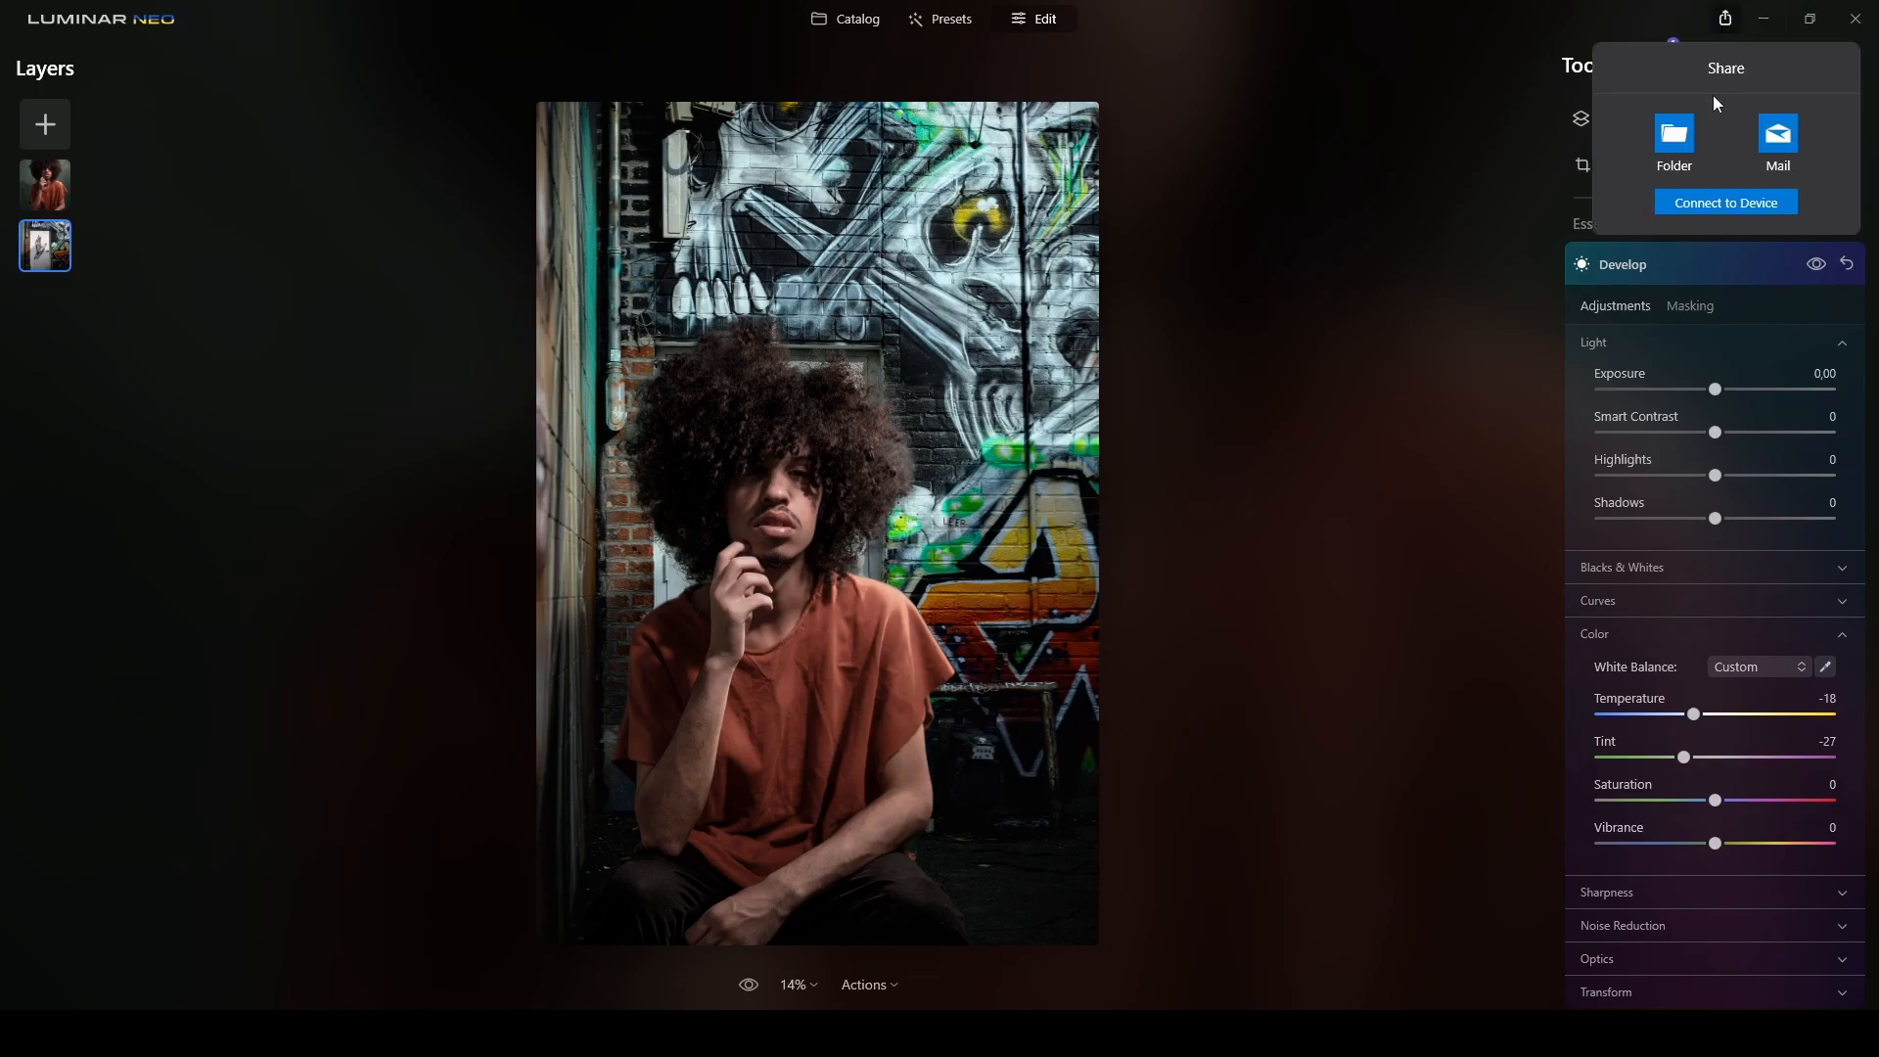
click(1687, 138)
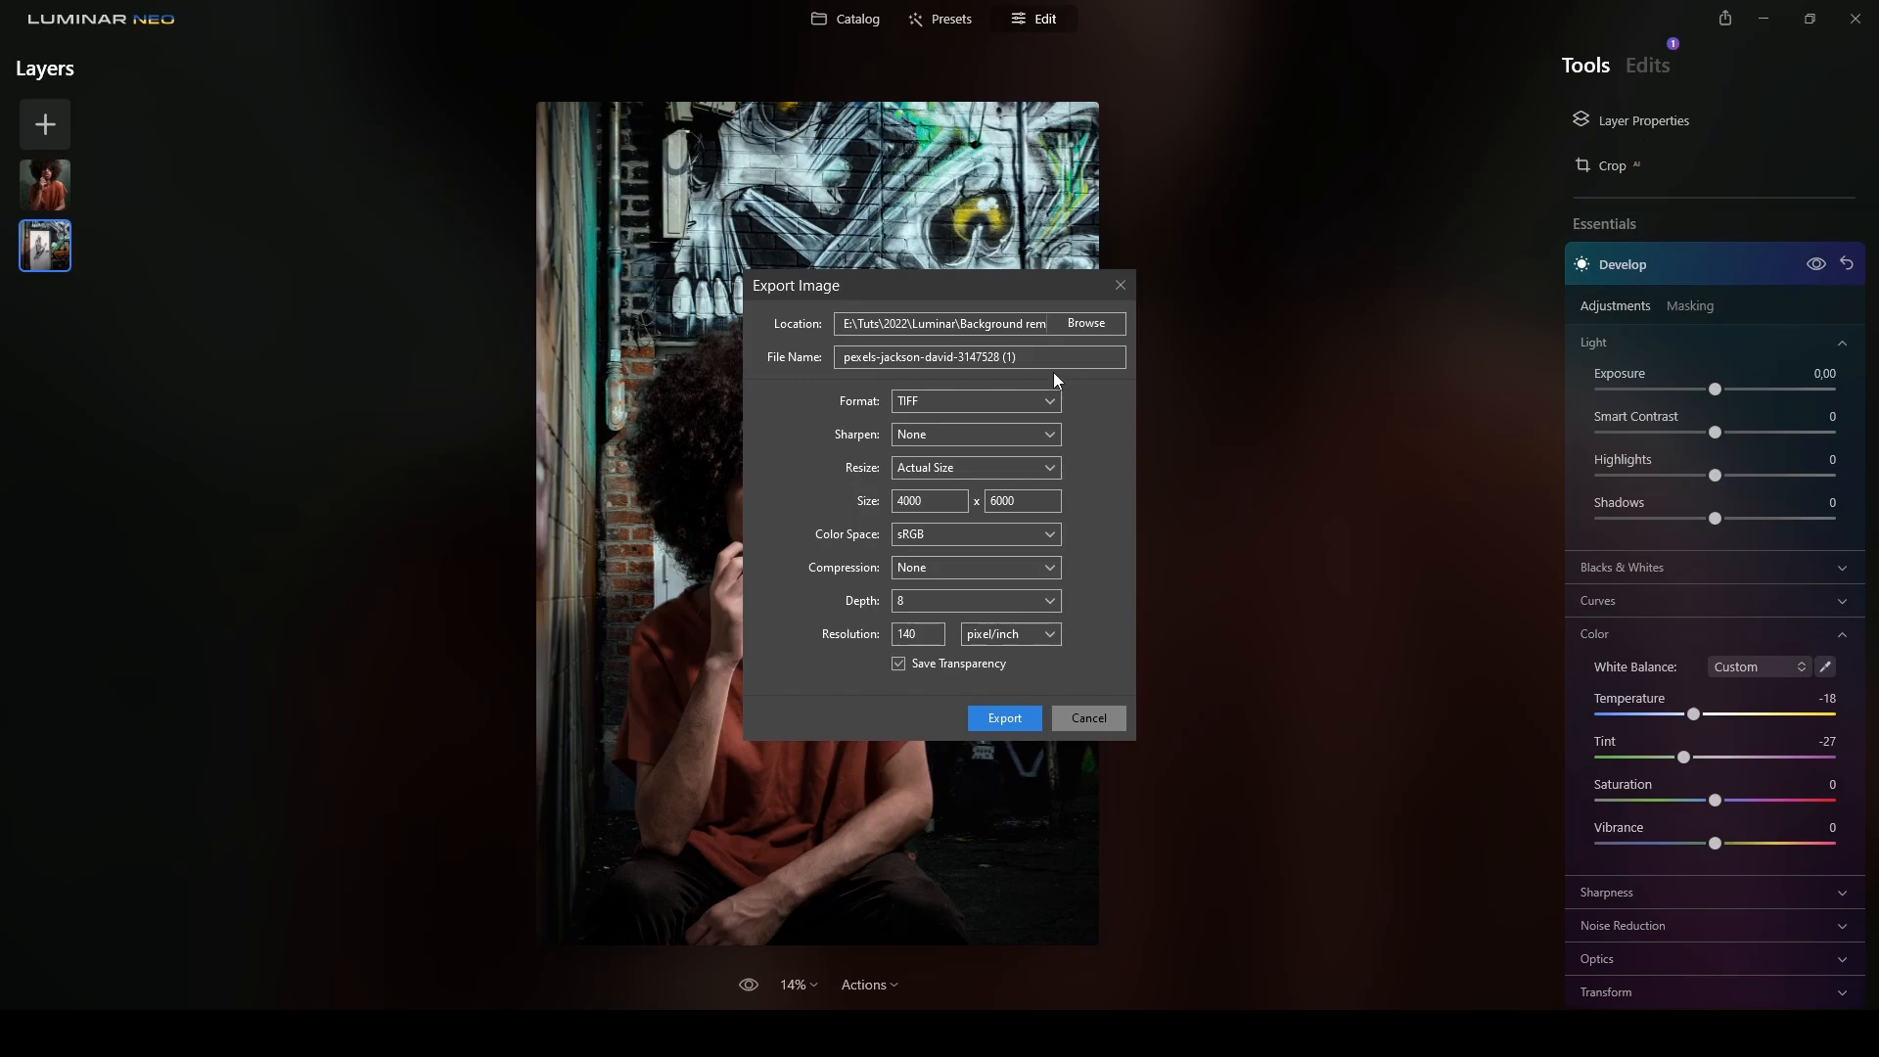
drag(1042, 359, 760, 357)
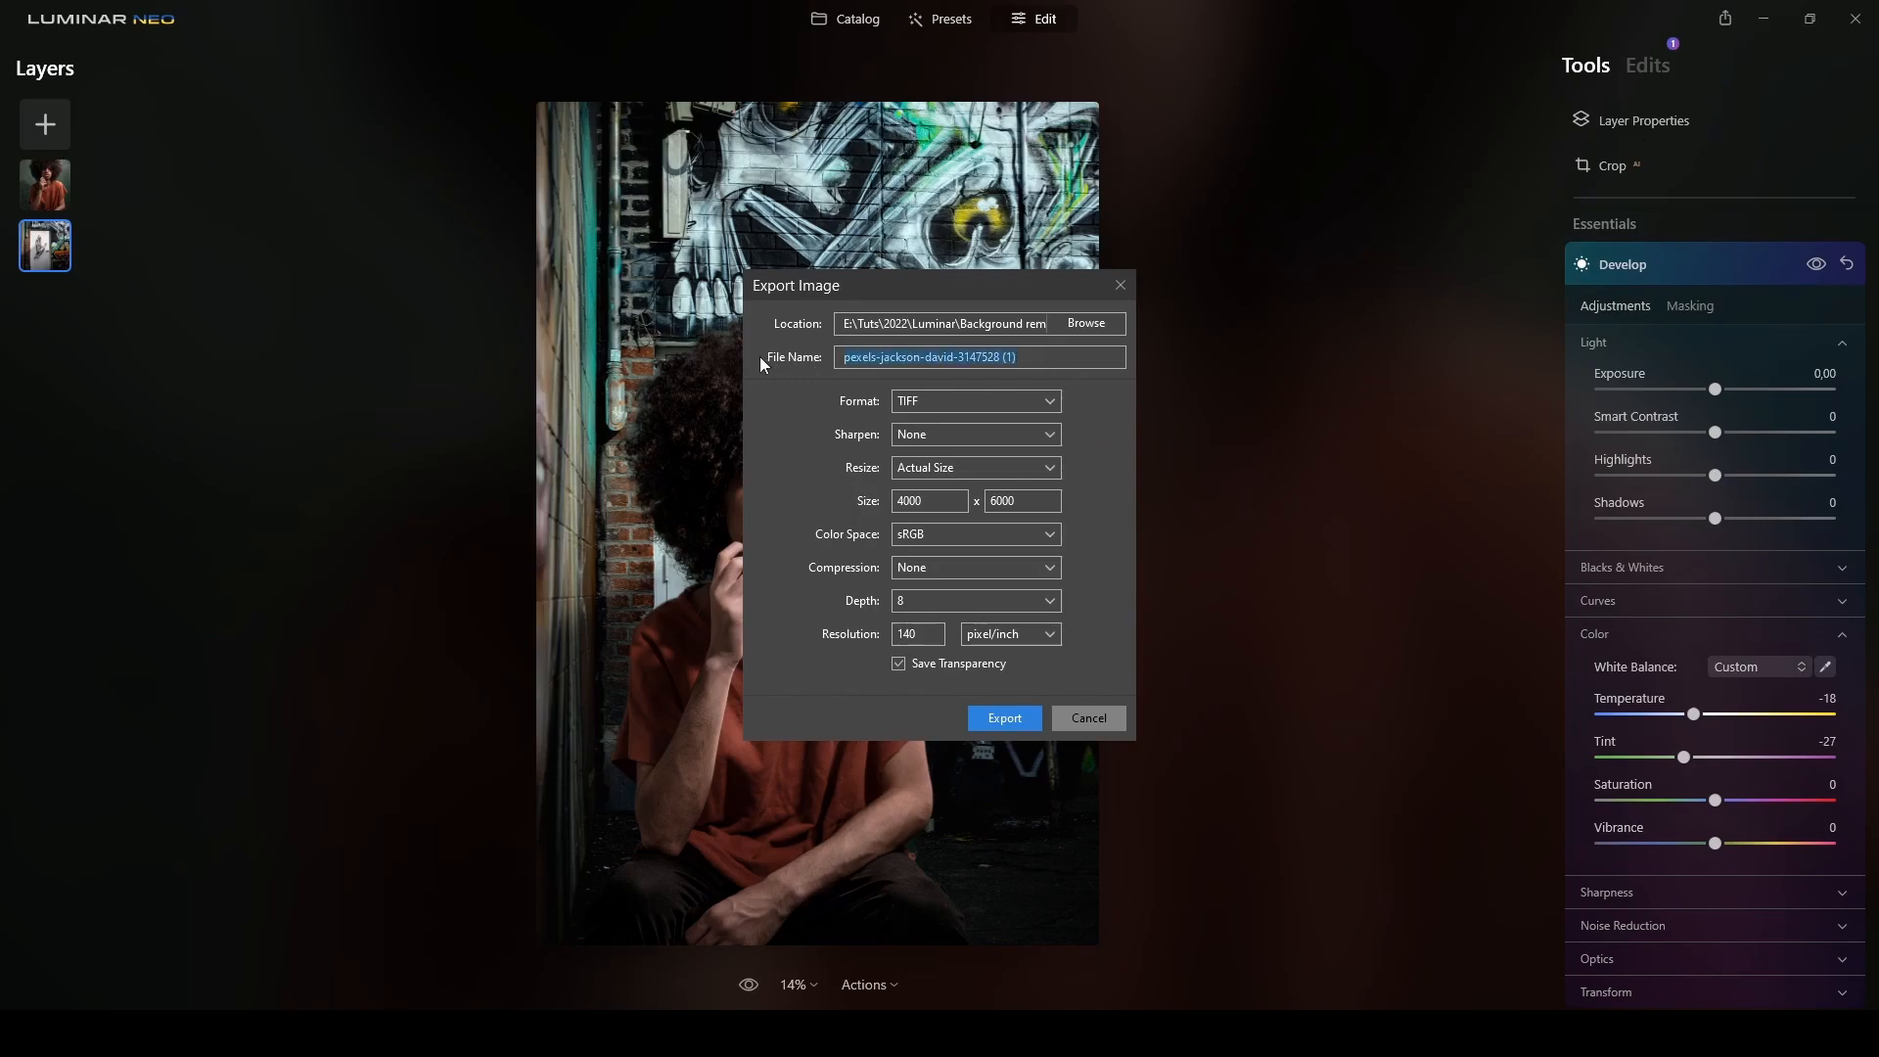
text(BGRemoval1)
click(1012, 723)
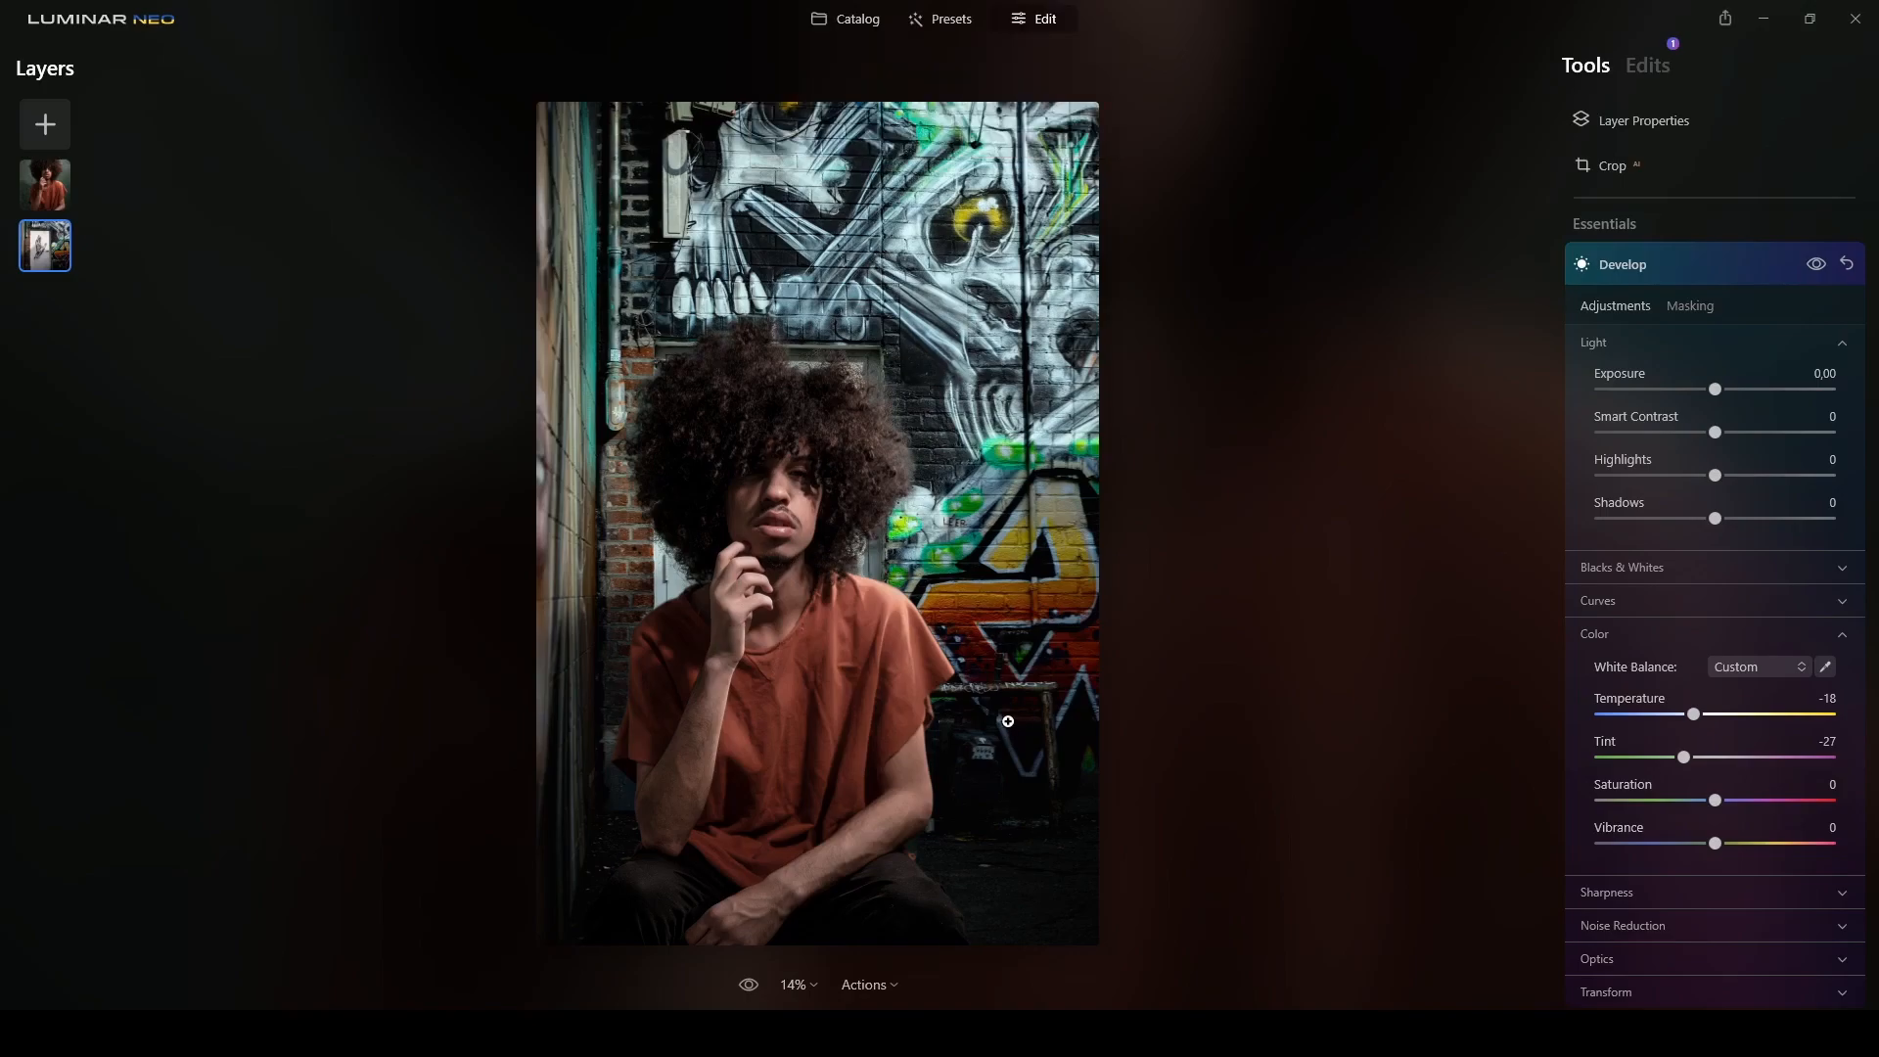
Select the exported BGRemoval1.tif in the Background removal folder of the catalog and open it for editing
click(825, 24)
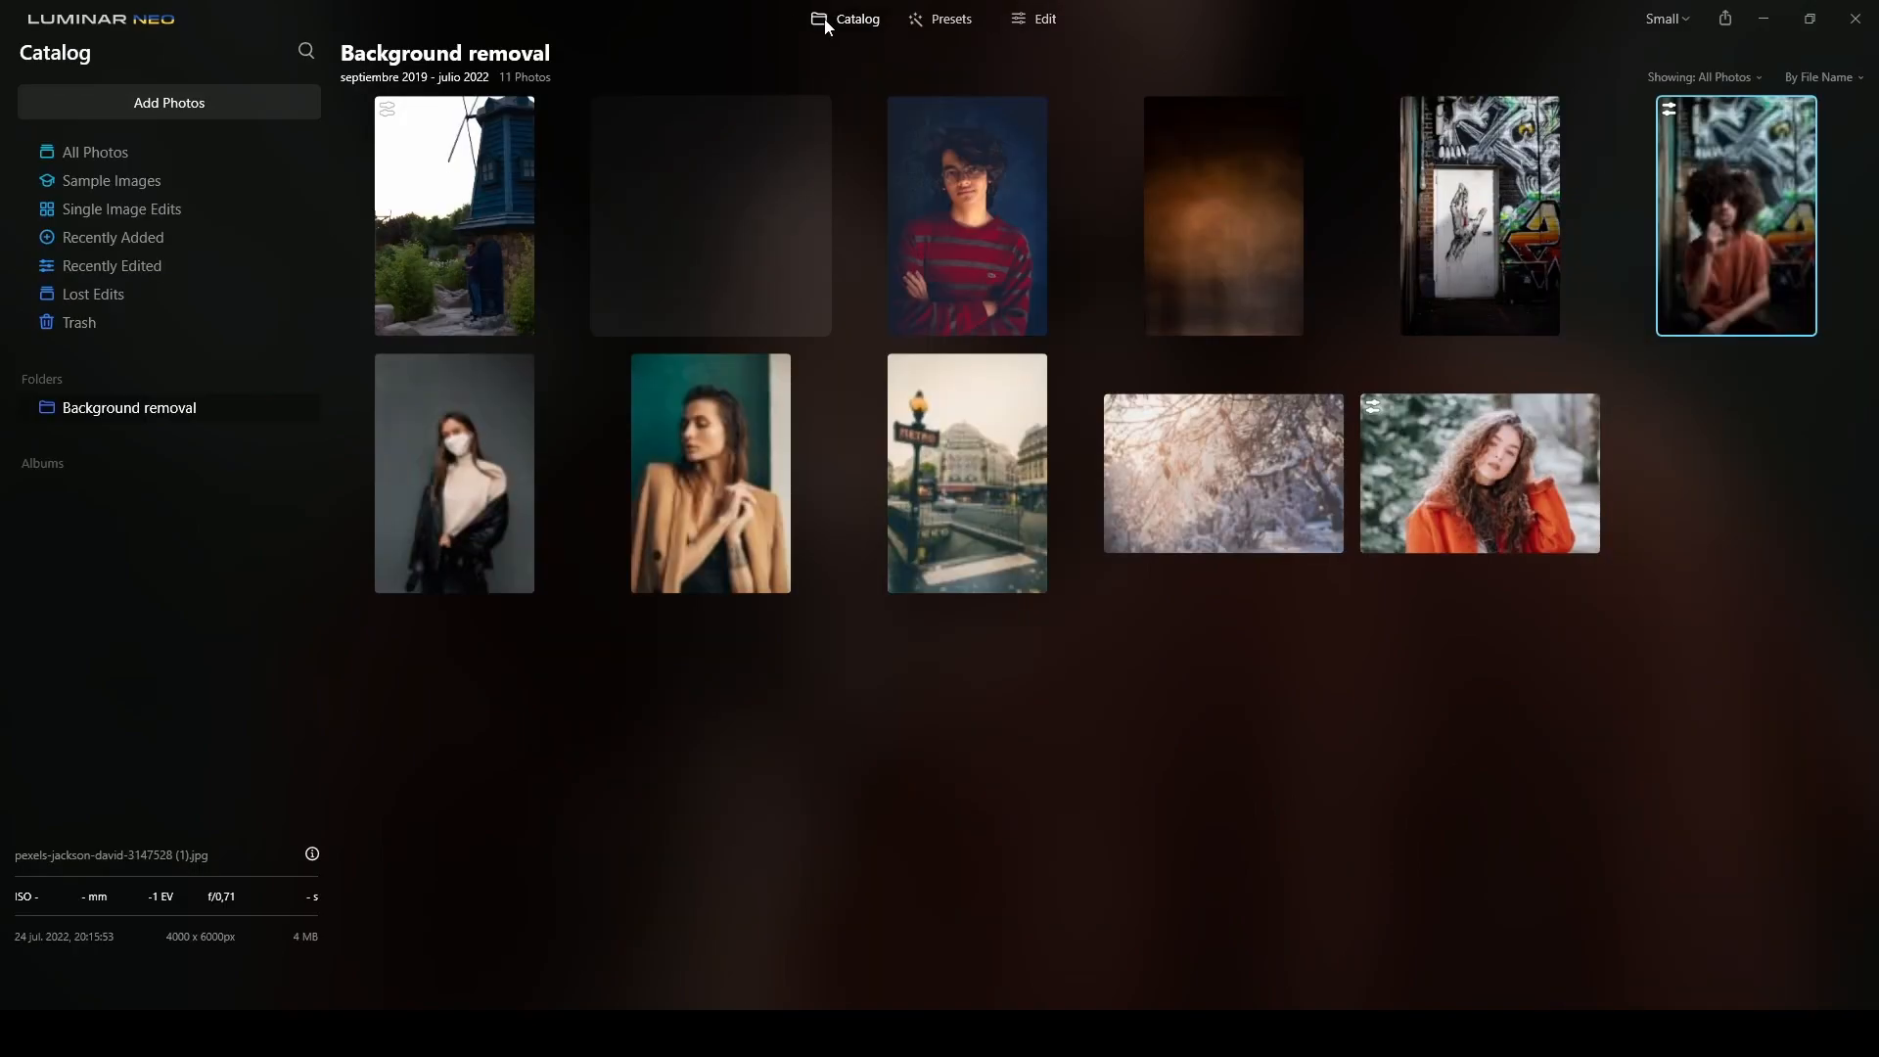
click(706, 215)
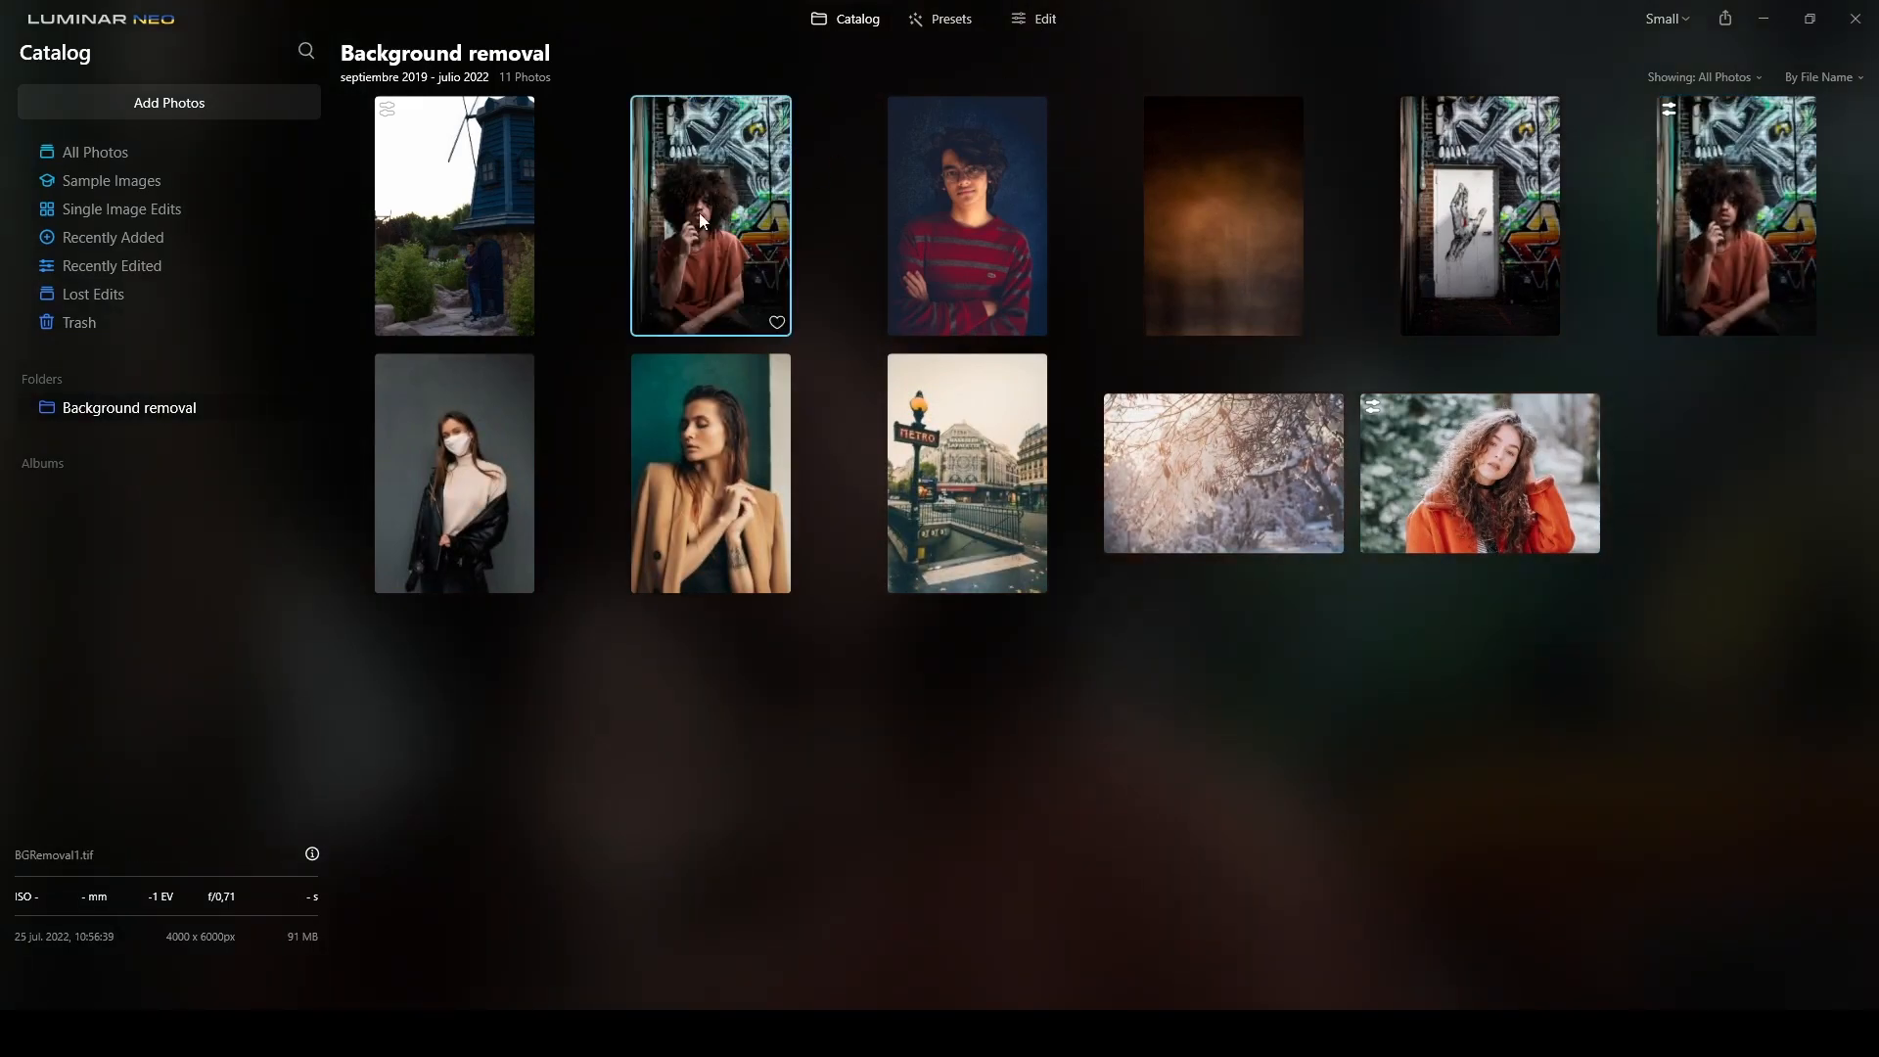
click(1050, 23)
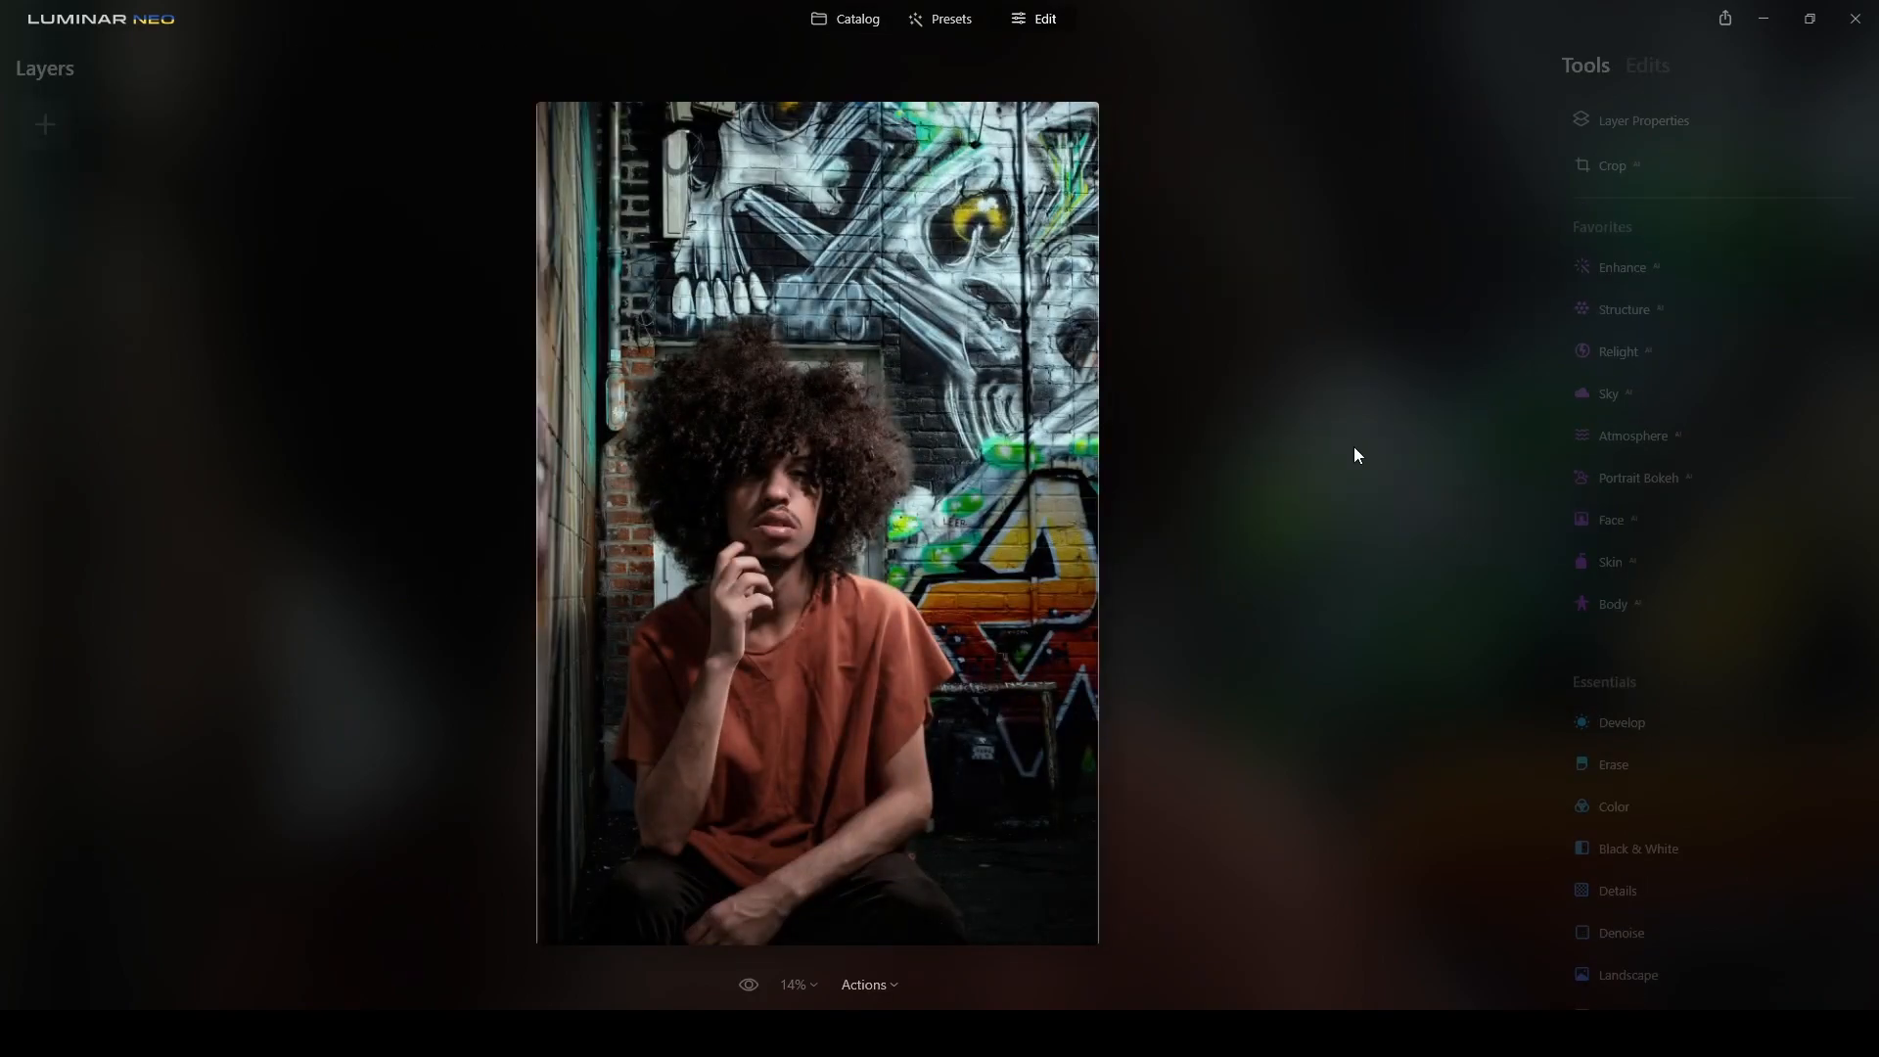
Apply a Vignette to the flattened image with Amount -88 and Size 38
scroll(1647, 625, down, 3)
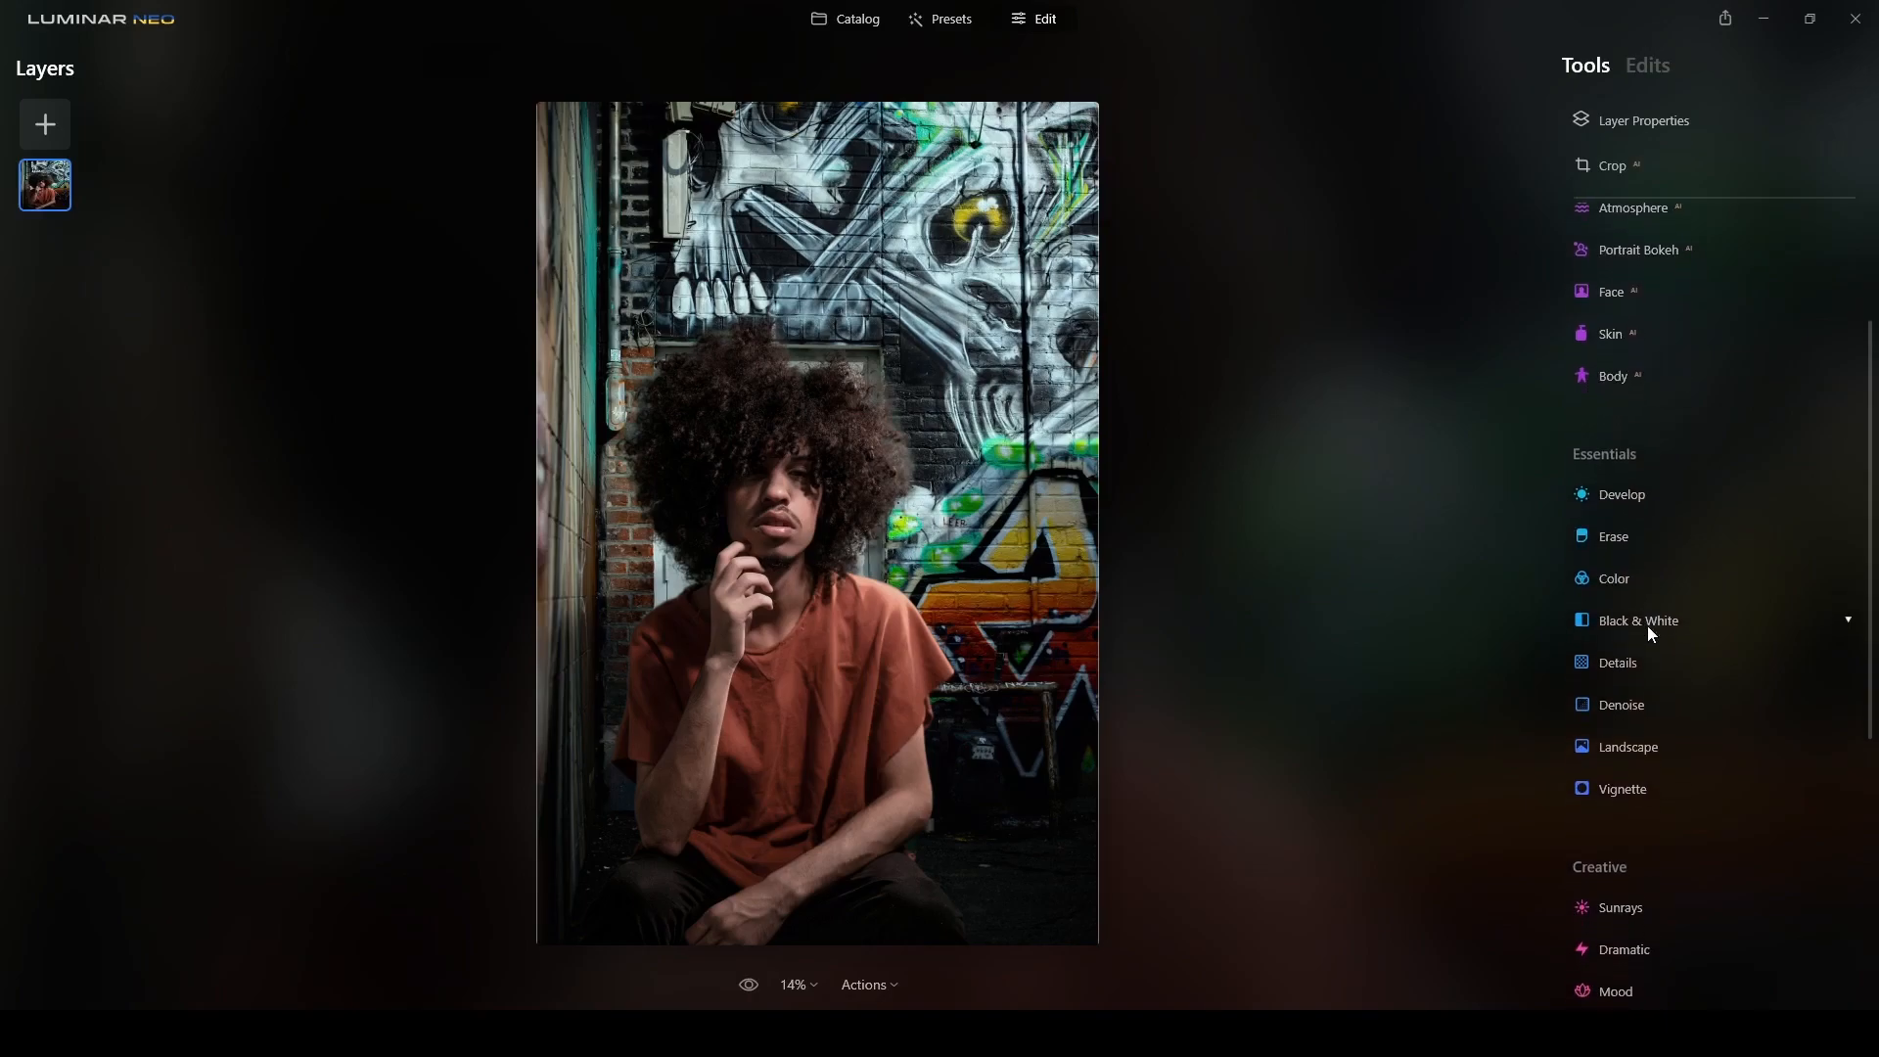
click(1639, 783)
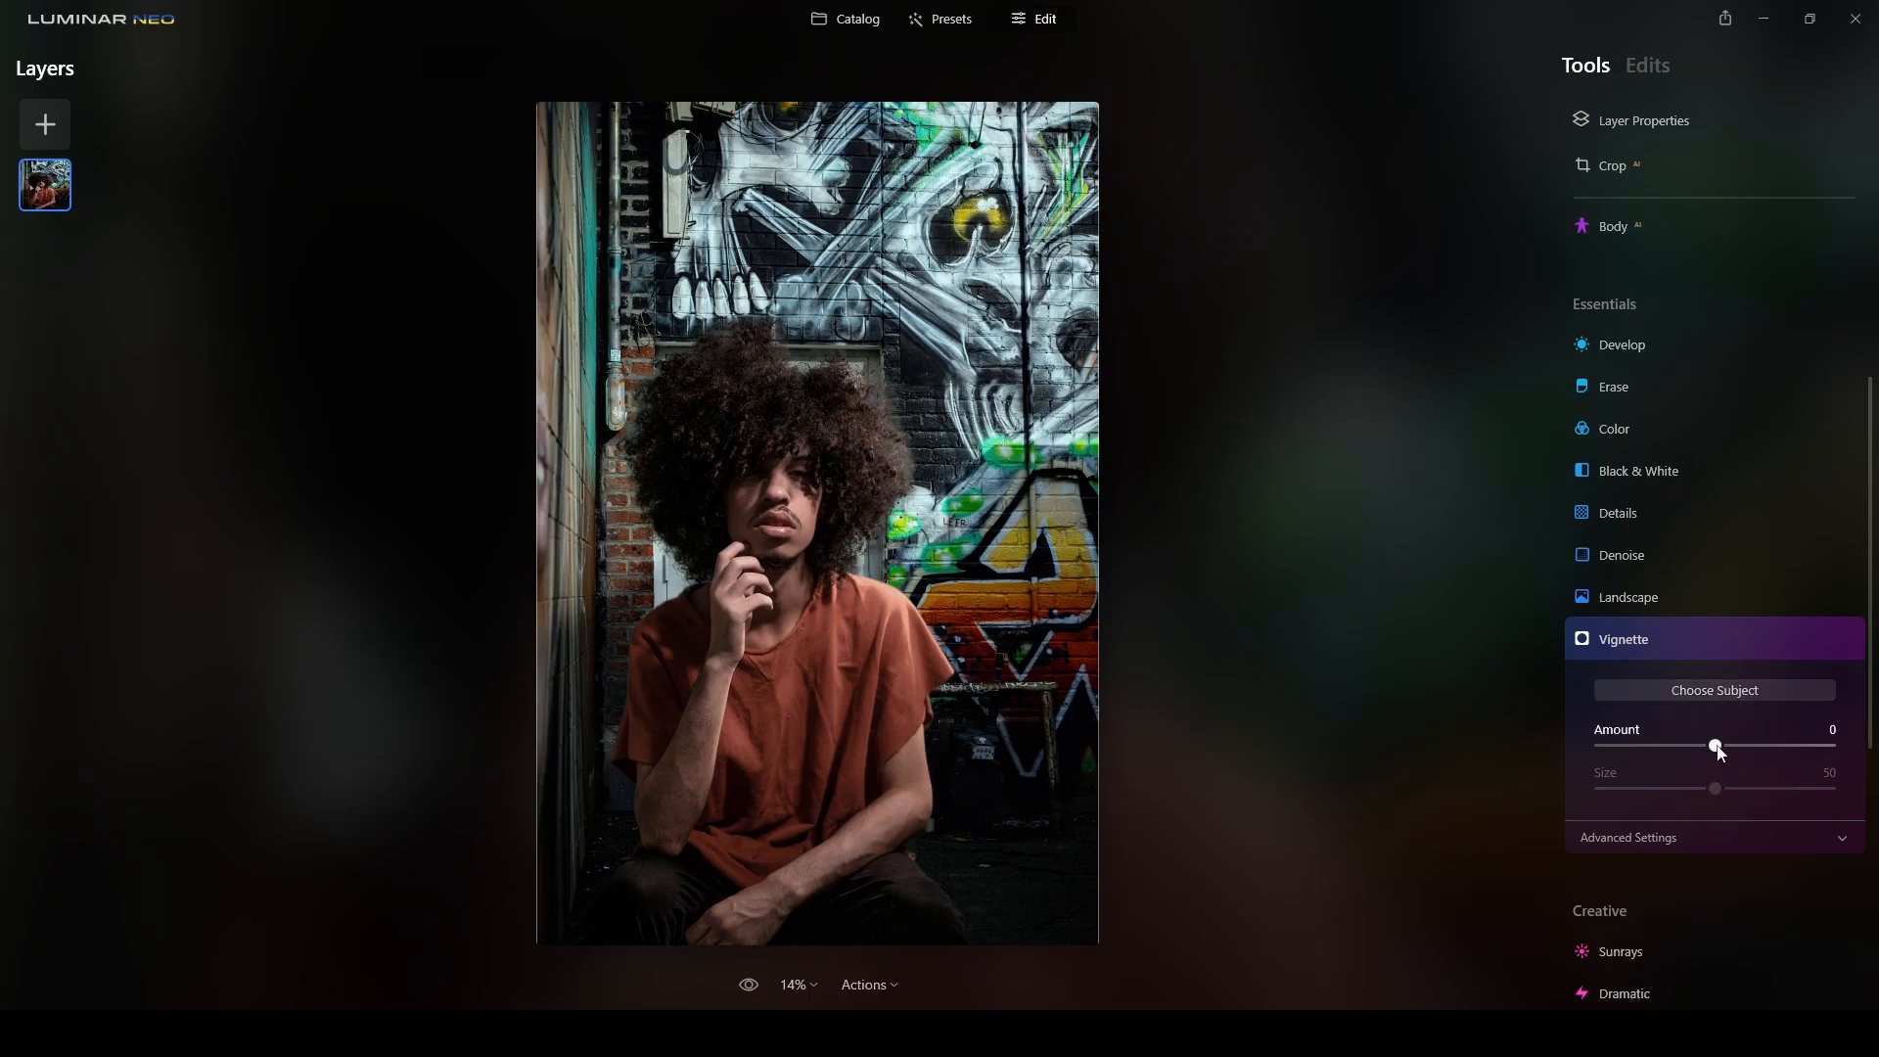
drag(1720, 746, 1655, 747)
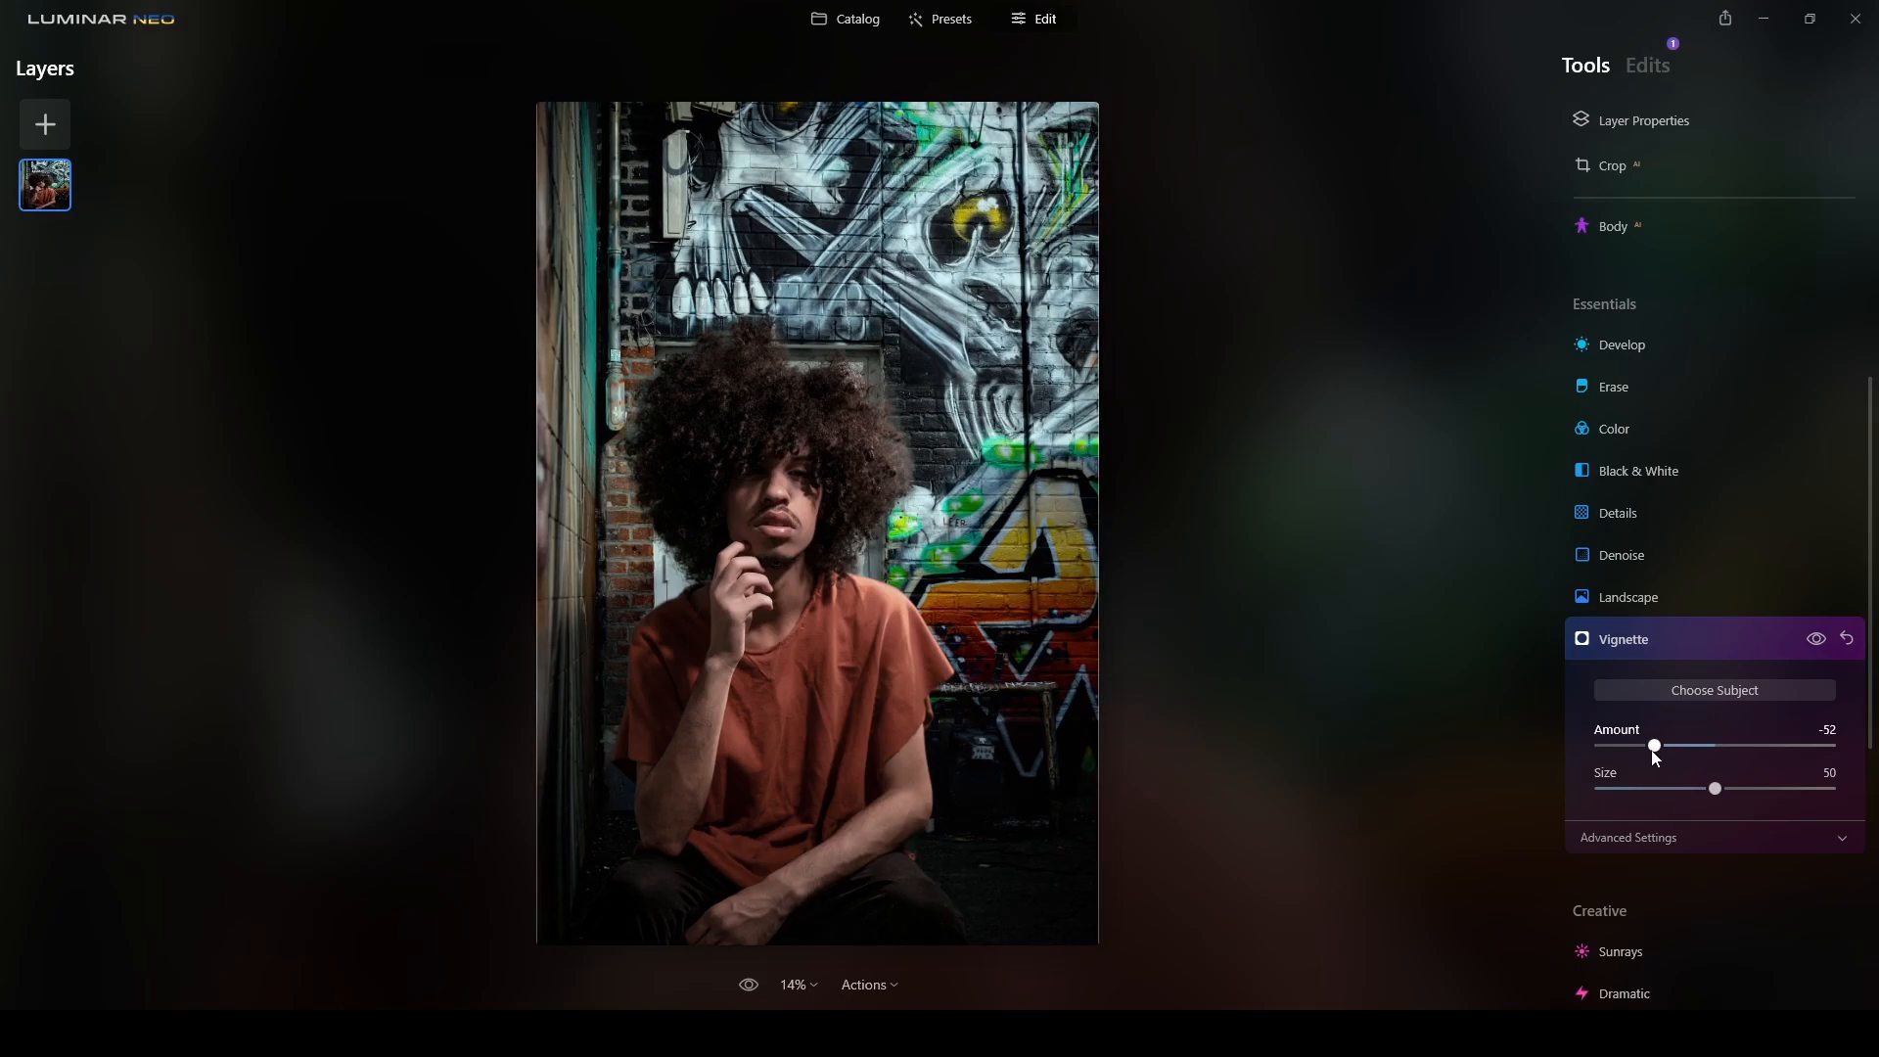
drag(1659, 750, 1616, 753)
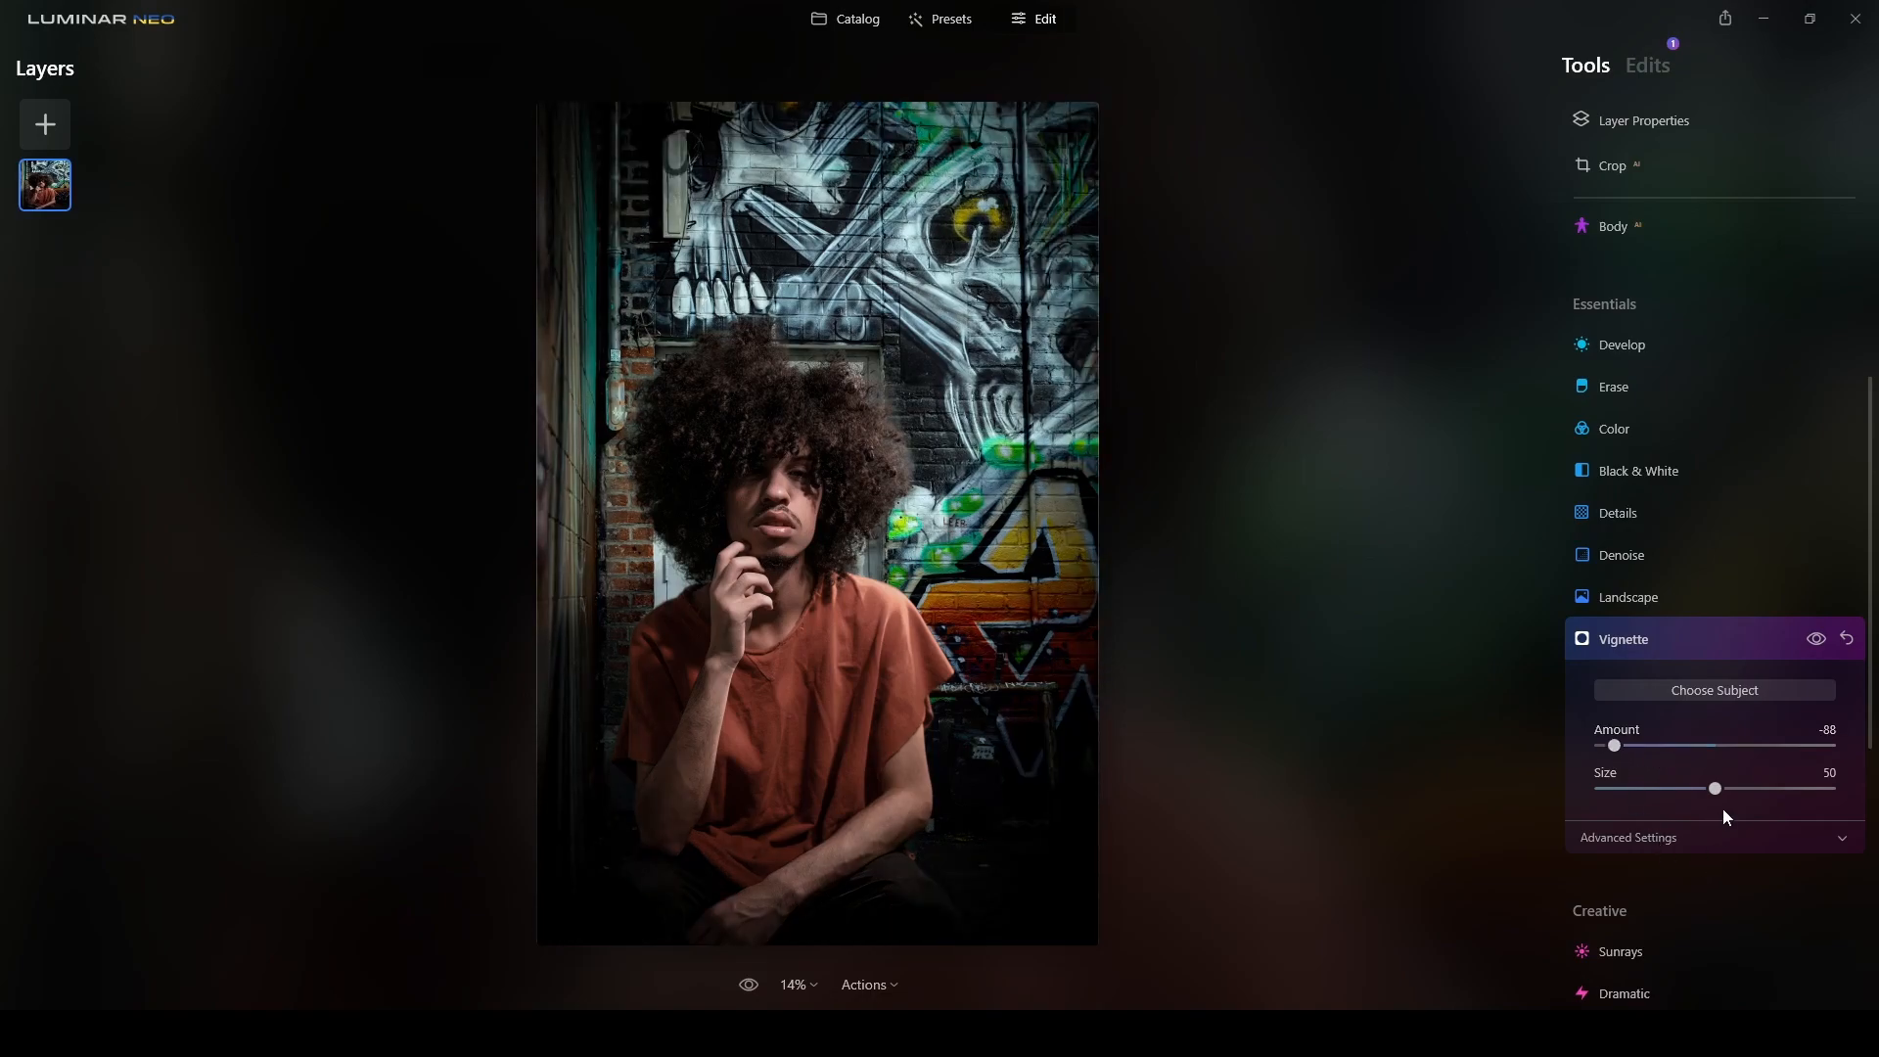
mouse_move(1713, 789)
mouse_down()
mouse_move(1743, 795)
mouse_move(1693, 798)
mouse_up()
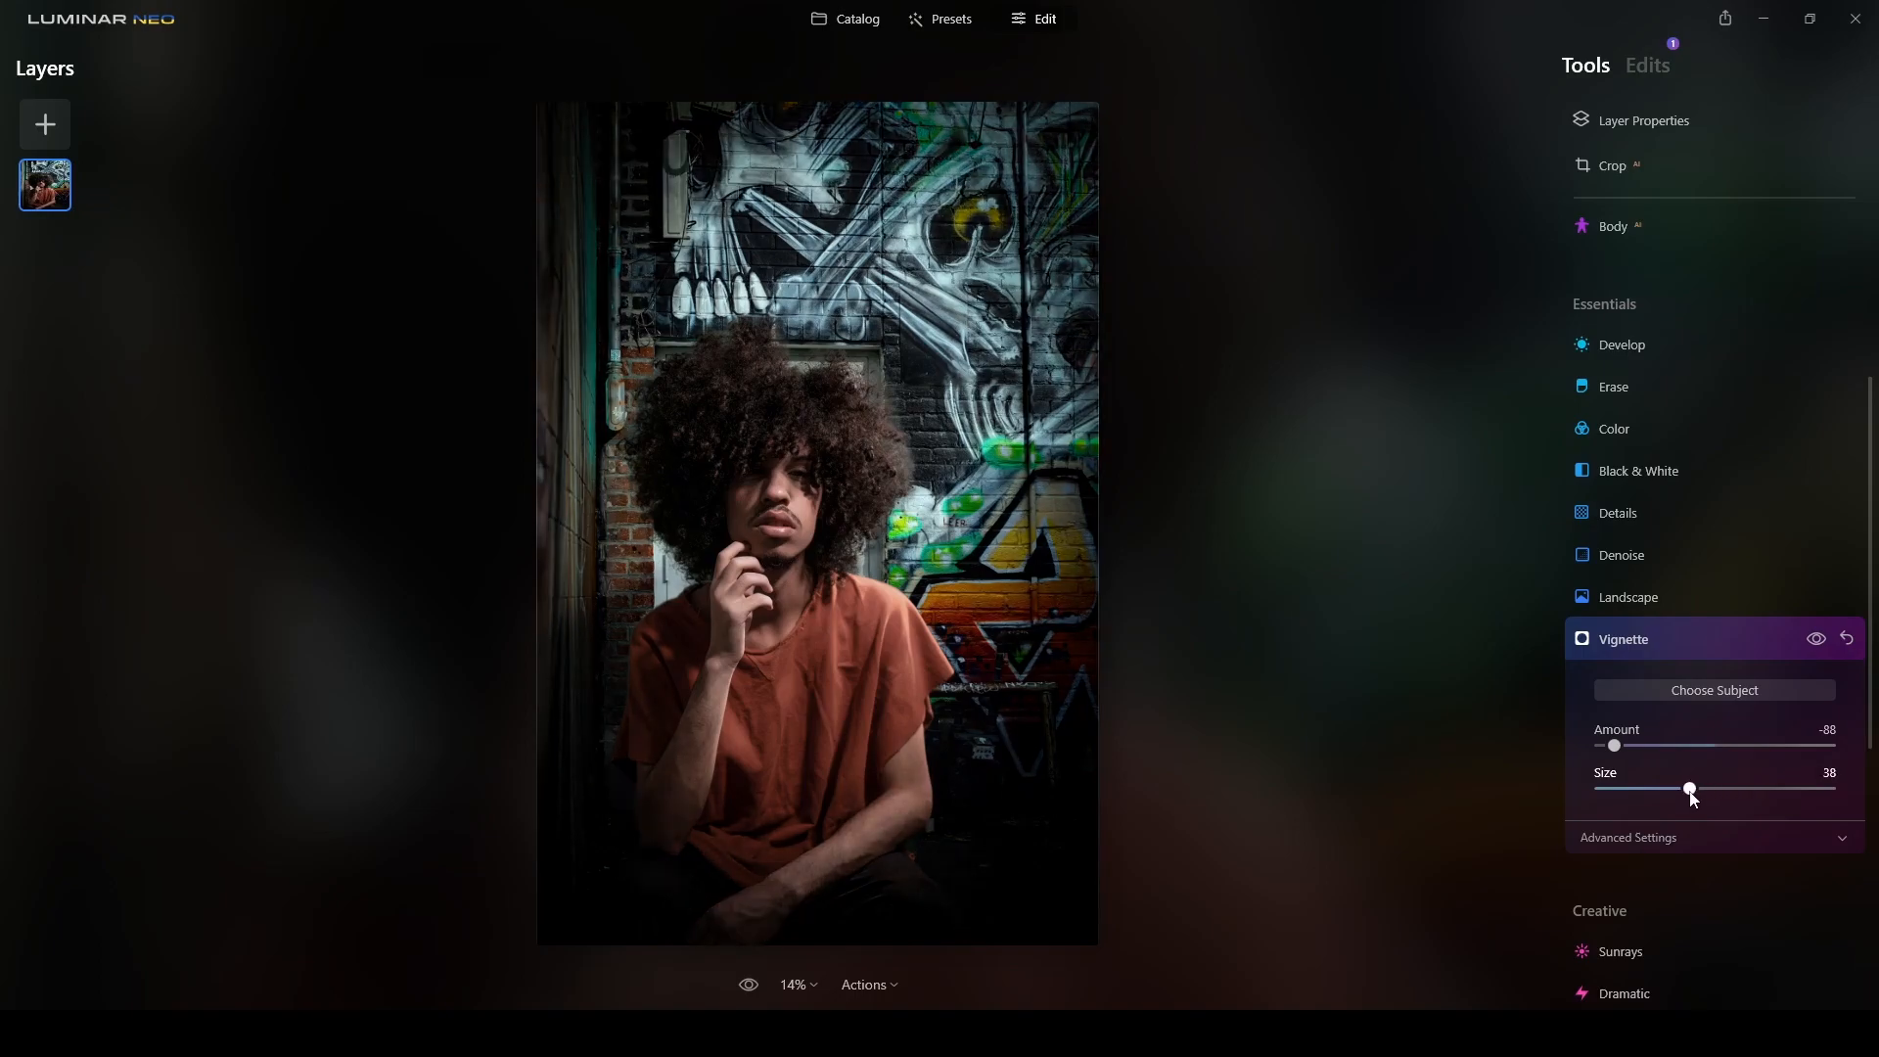
Set the vignette's advanced settings to Feather 26 and Inner Light 17
click(1705, 831)
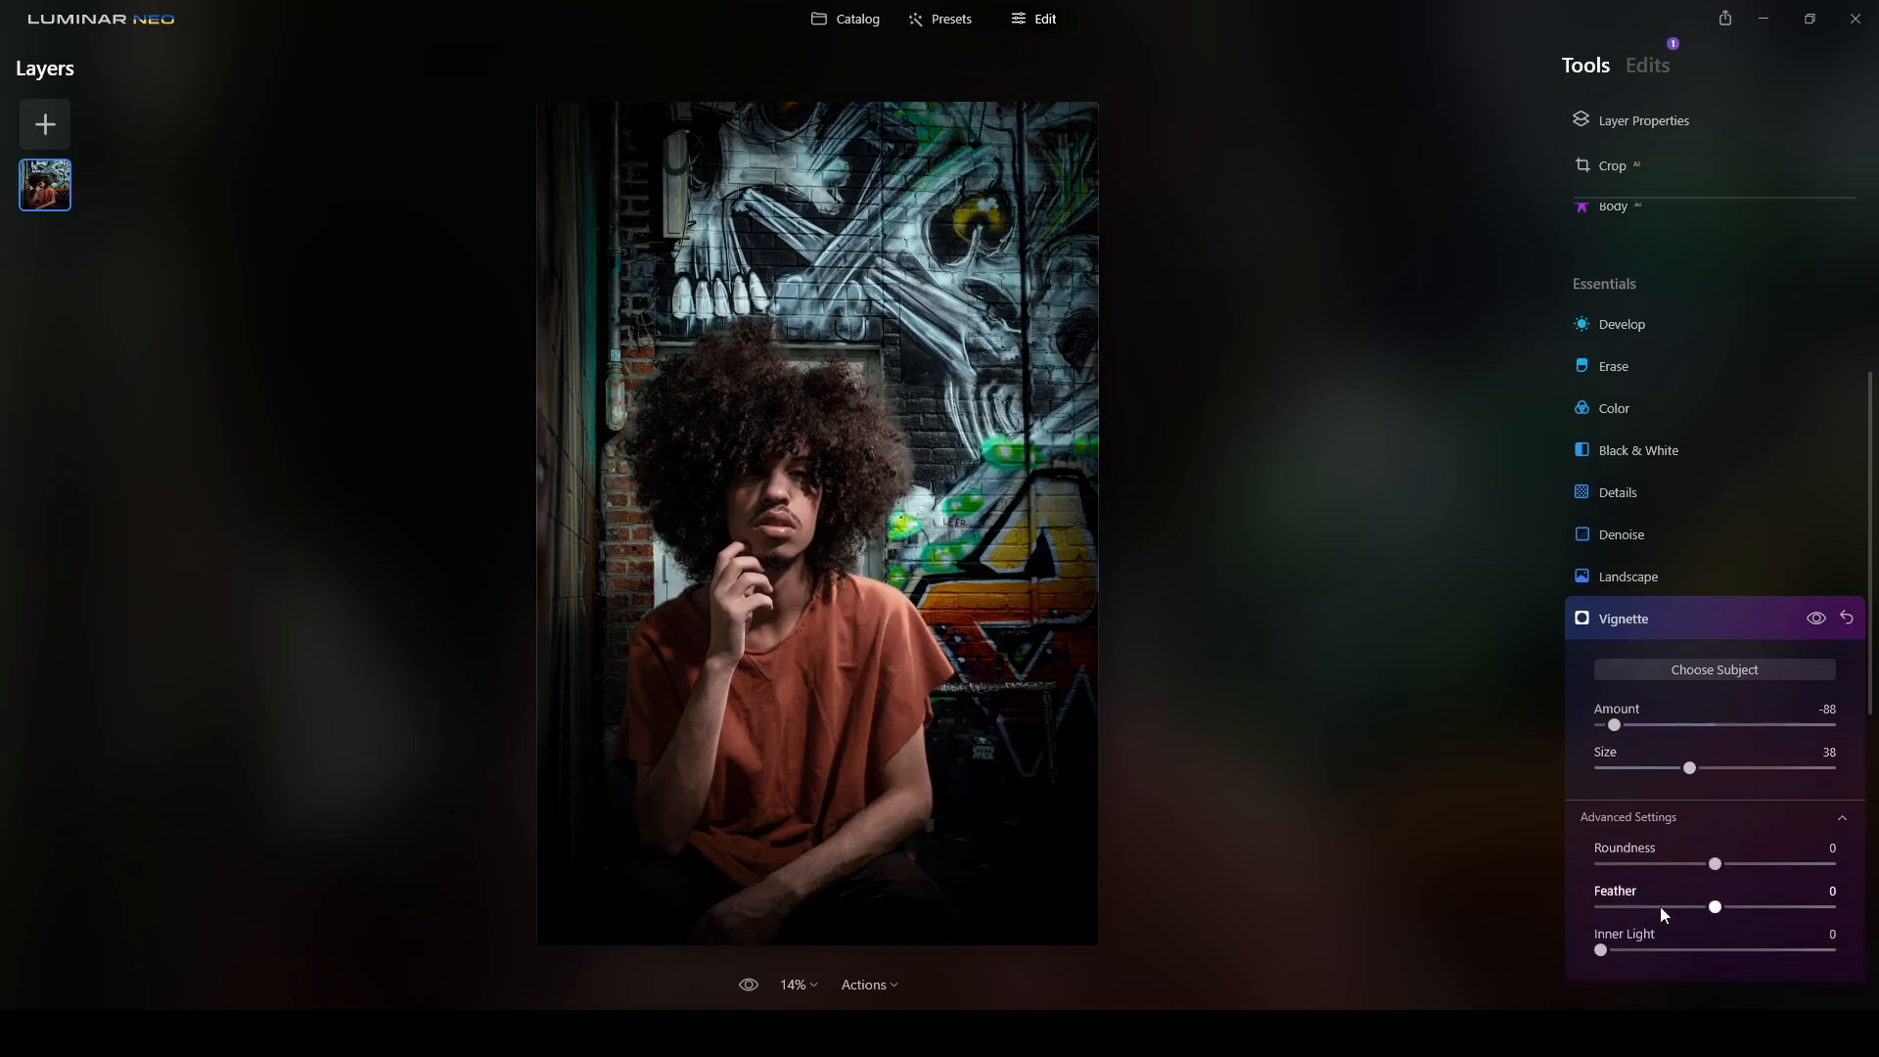
drag(1728, 900, 1749, 896)
drag(1601, 944, 1640, 946)
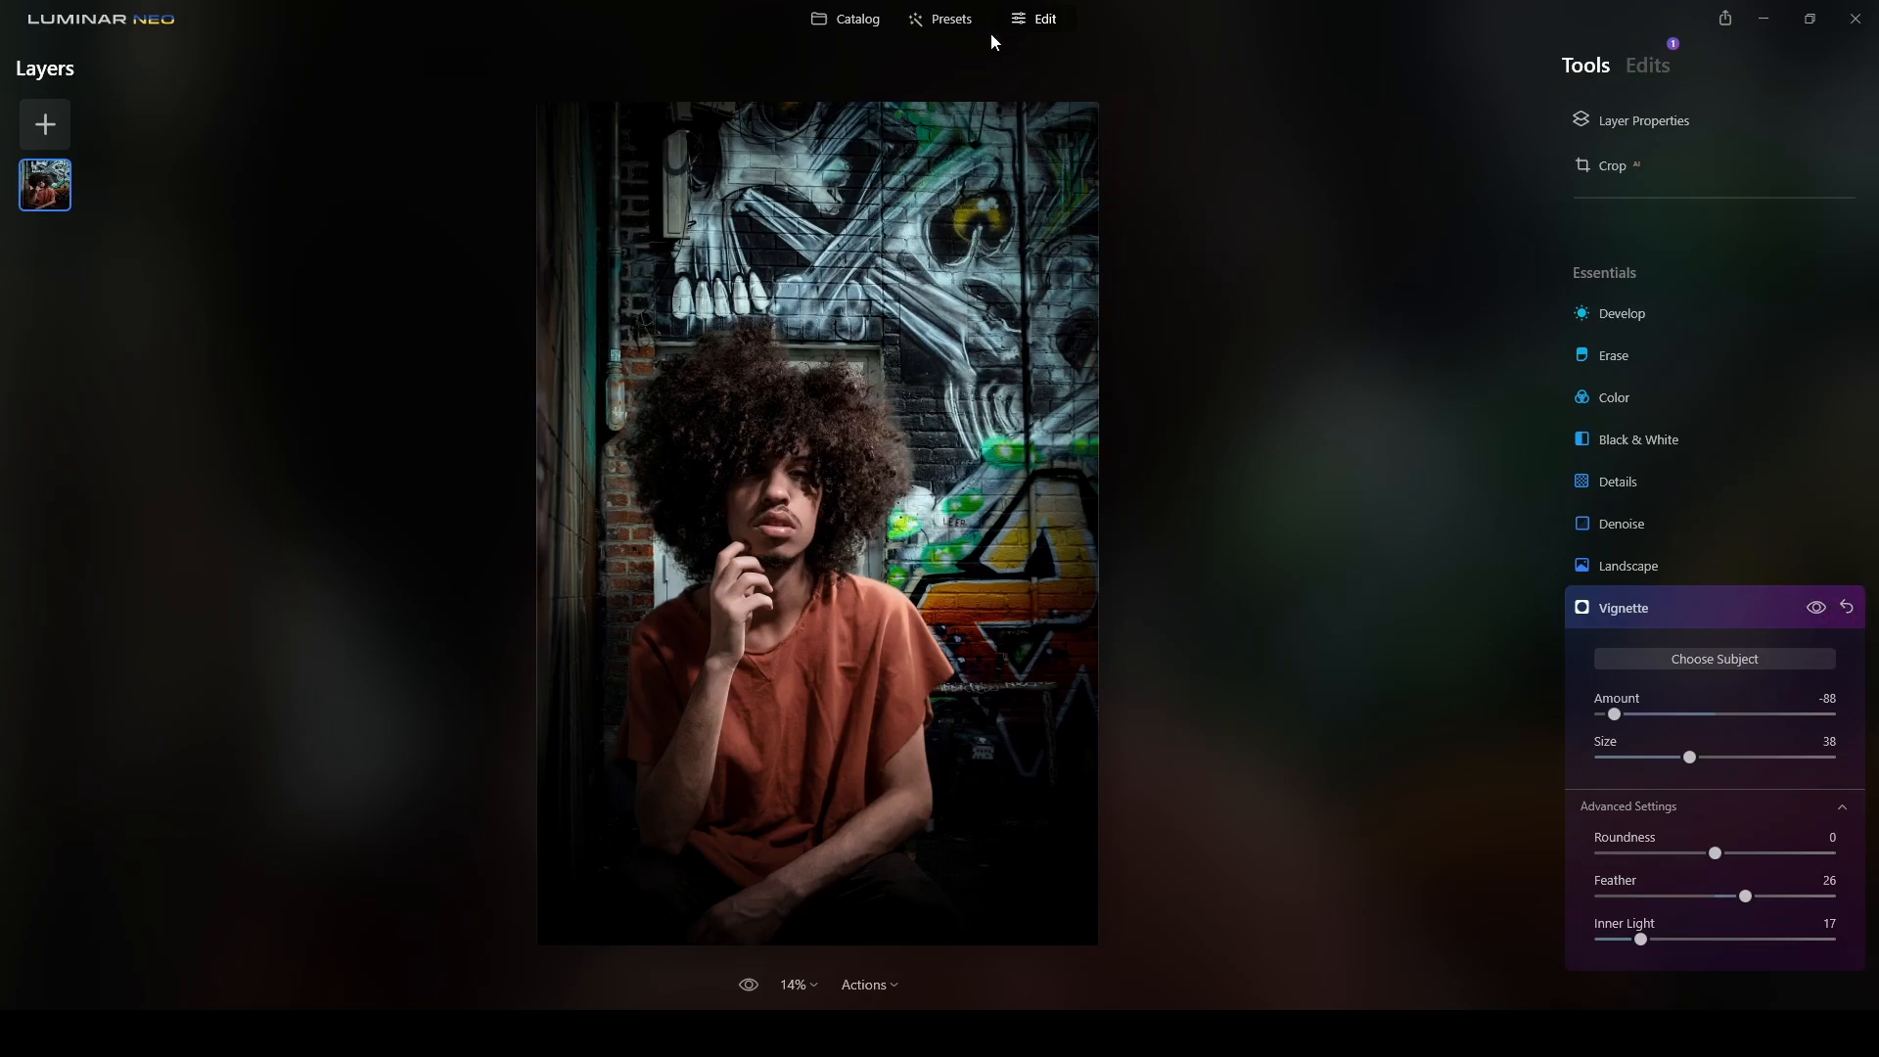
Apply the Soulful preset from the Monochrome Collection to the flattened image
click(963, 21)
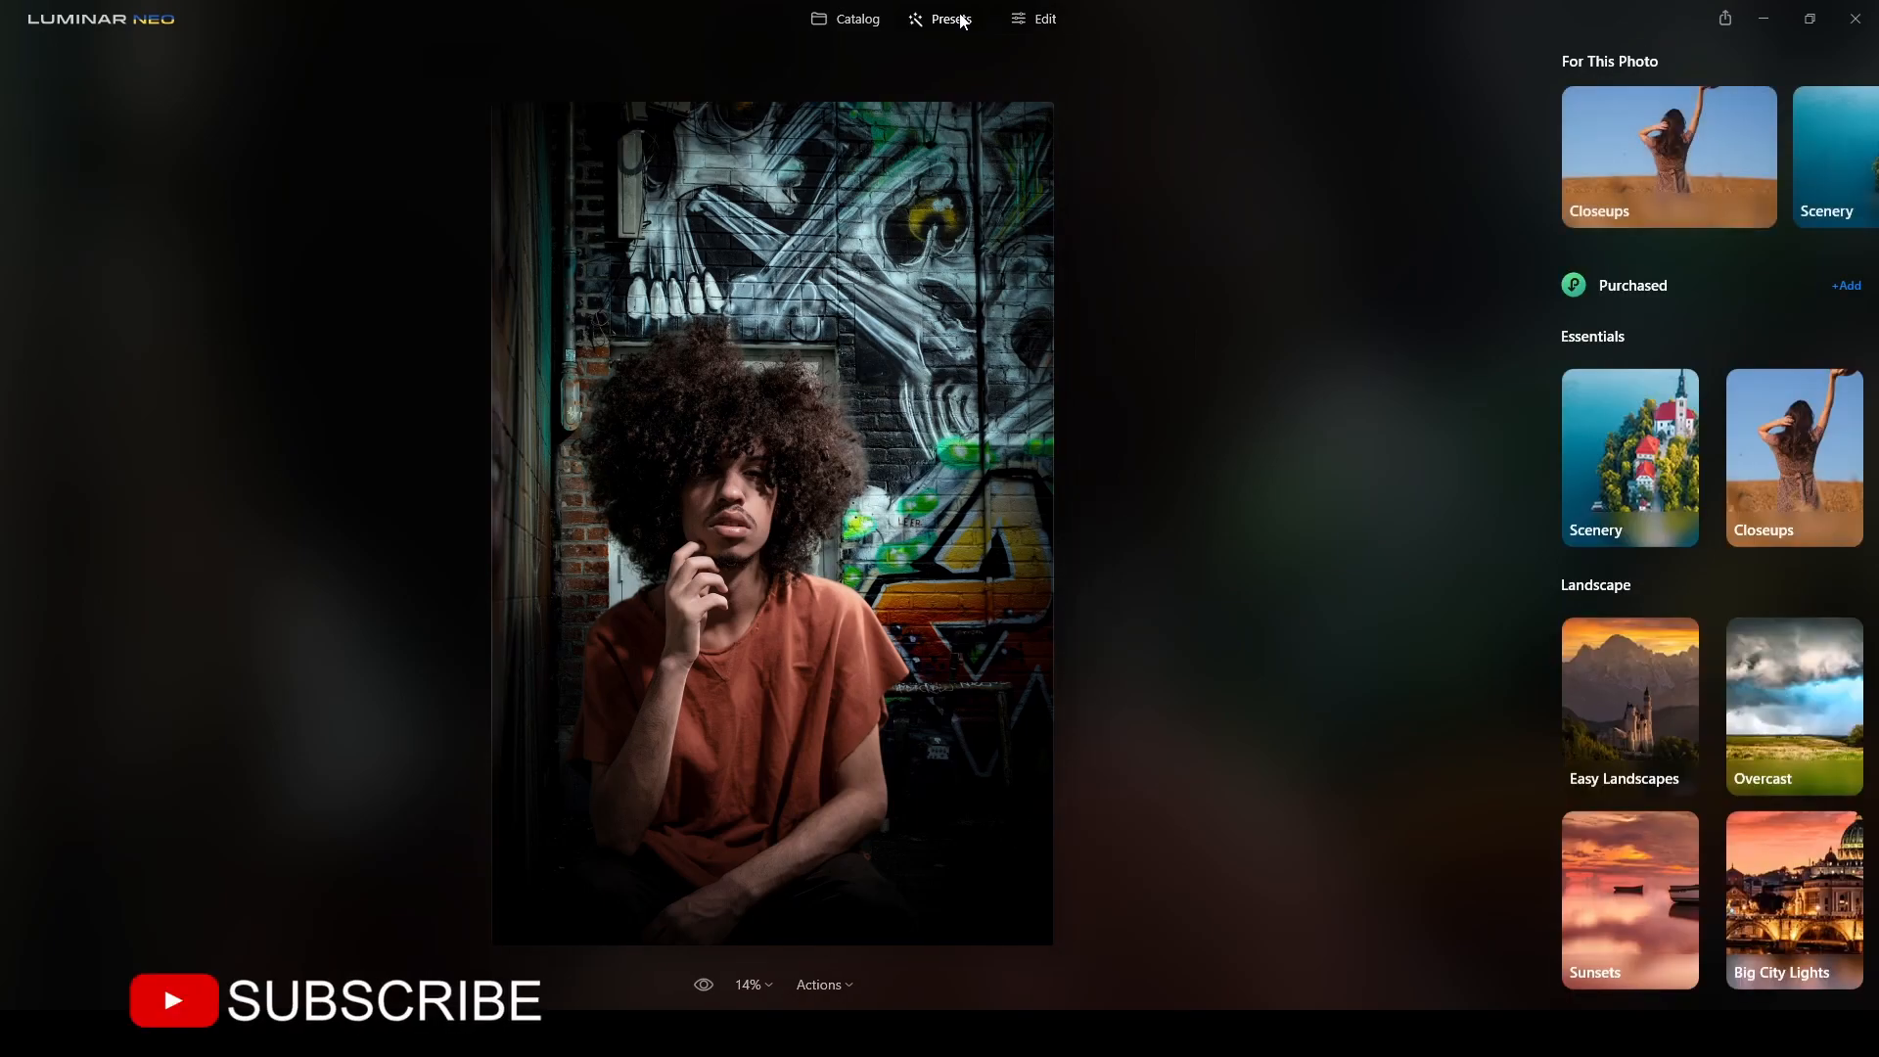
scroll(1713, 423, down, 7)
scroll(1713, 421, down, 2)
click(1594, 661)
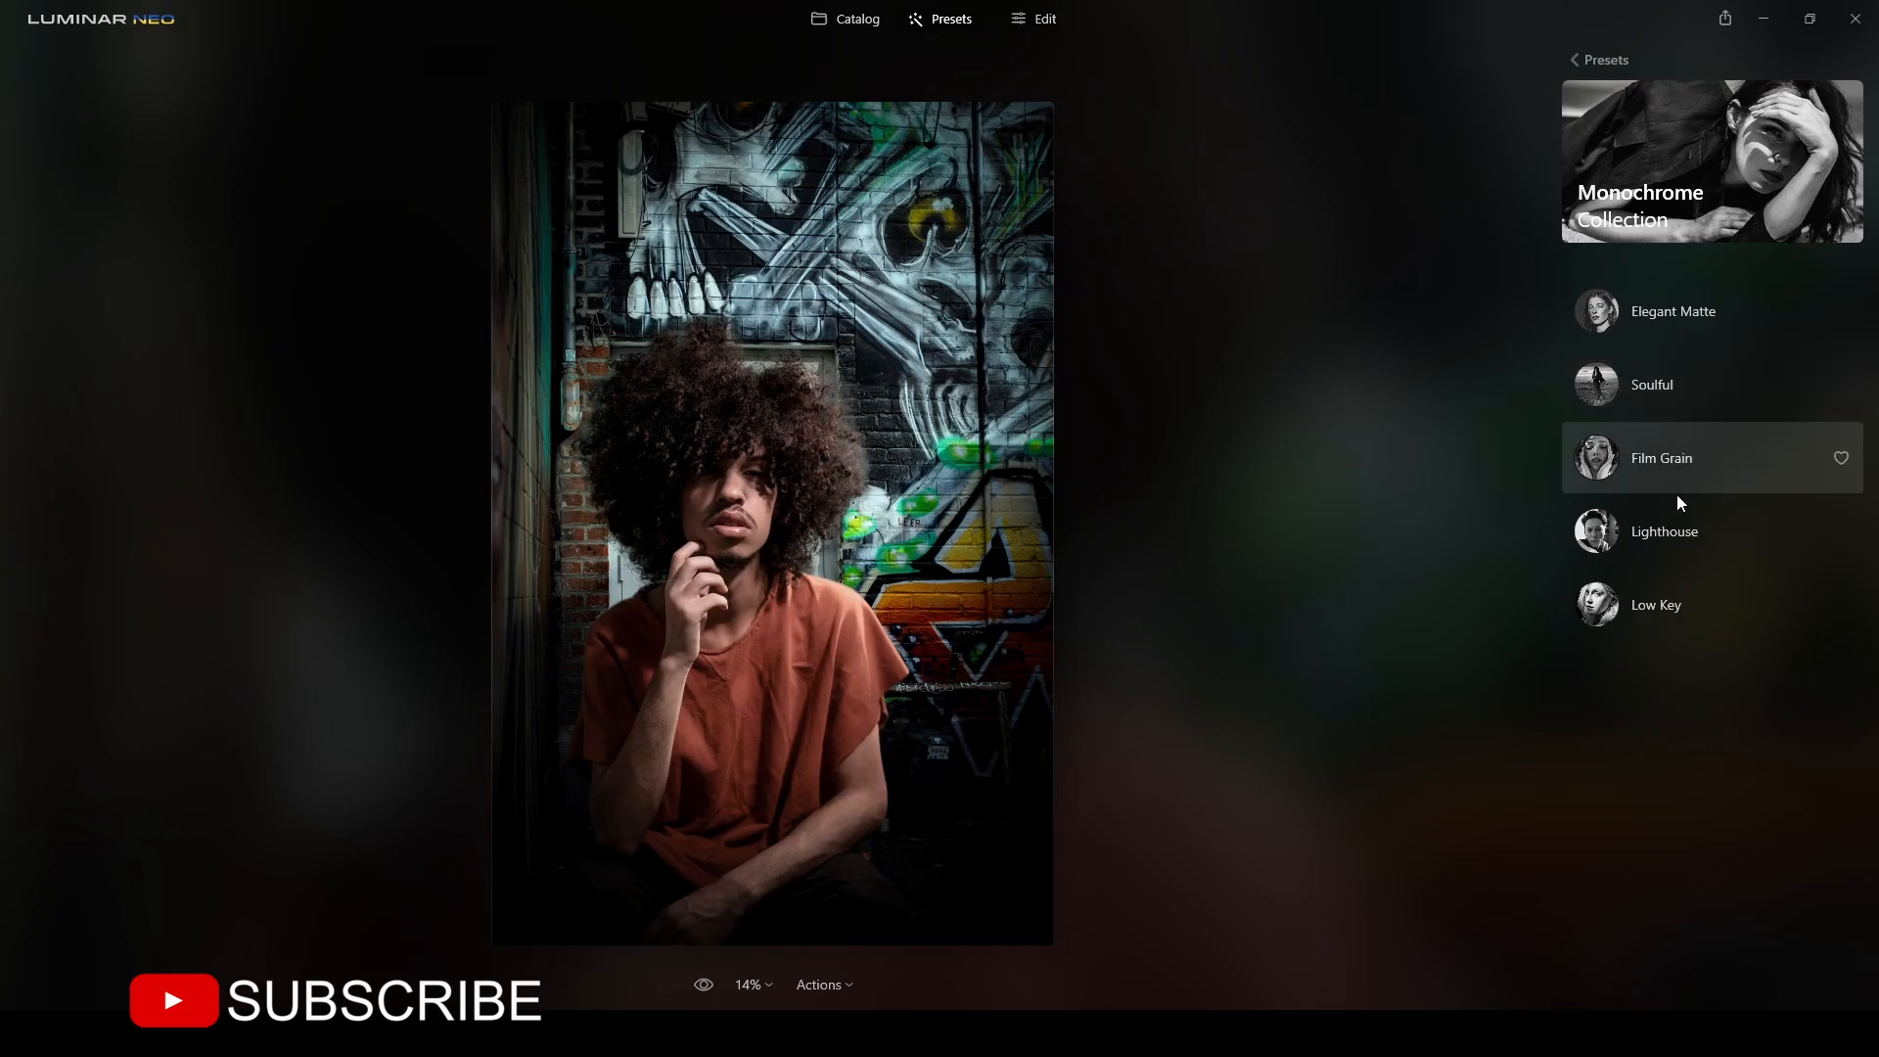
click(1648, 380)
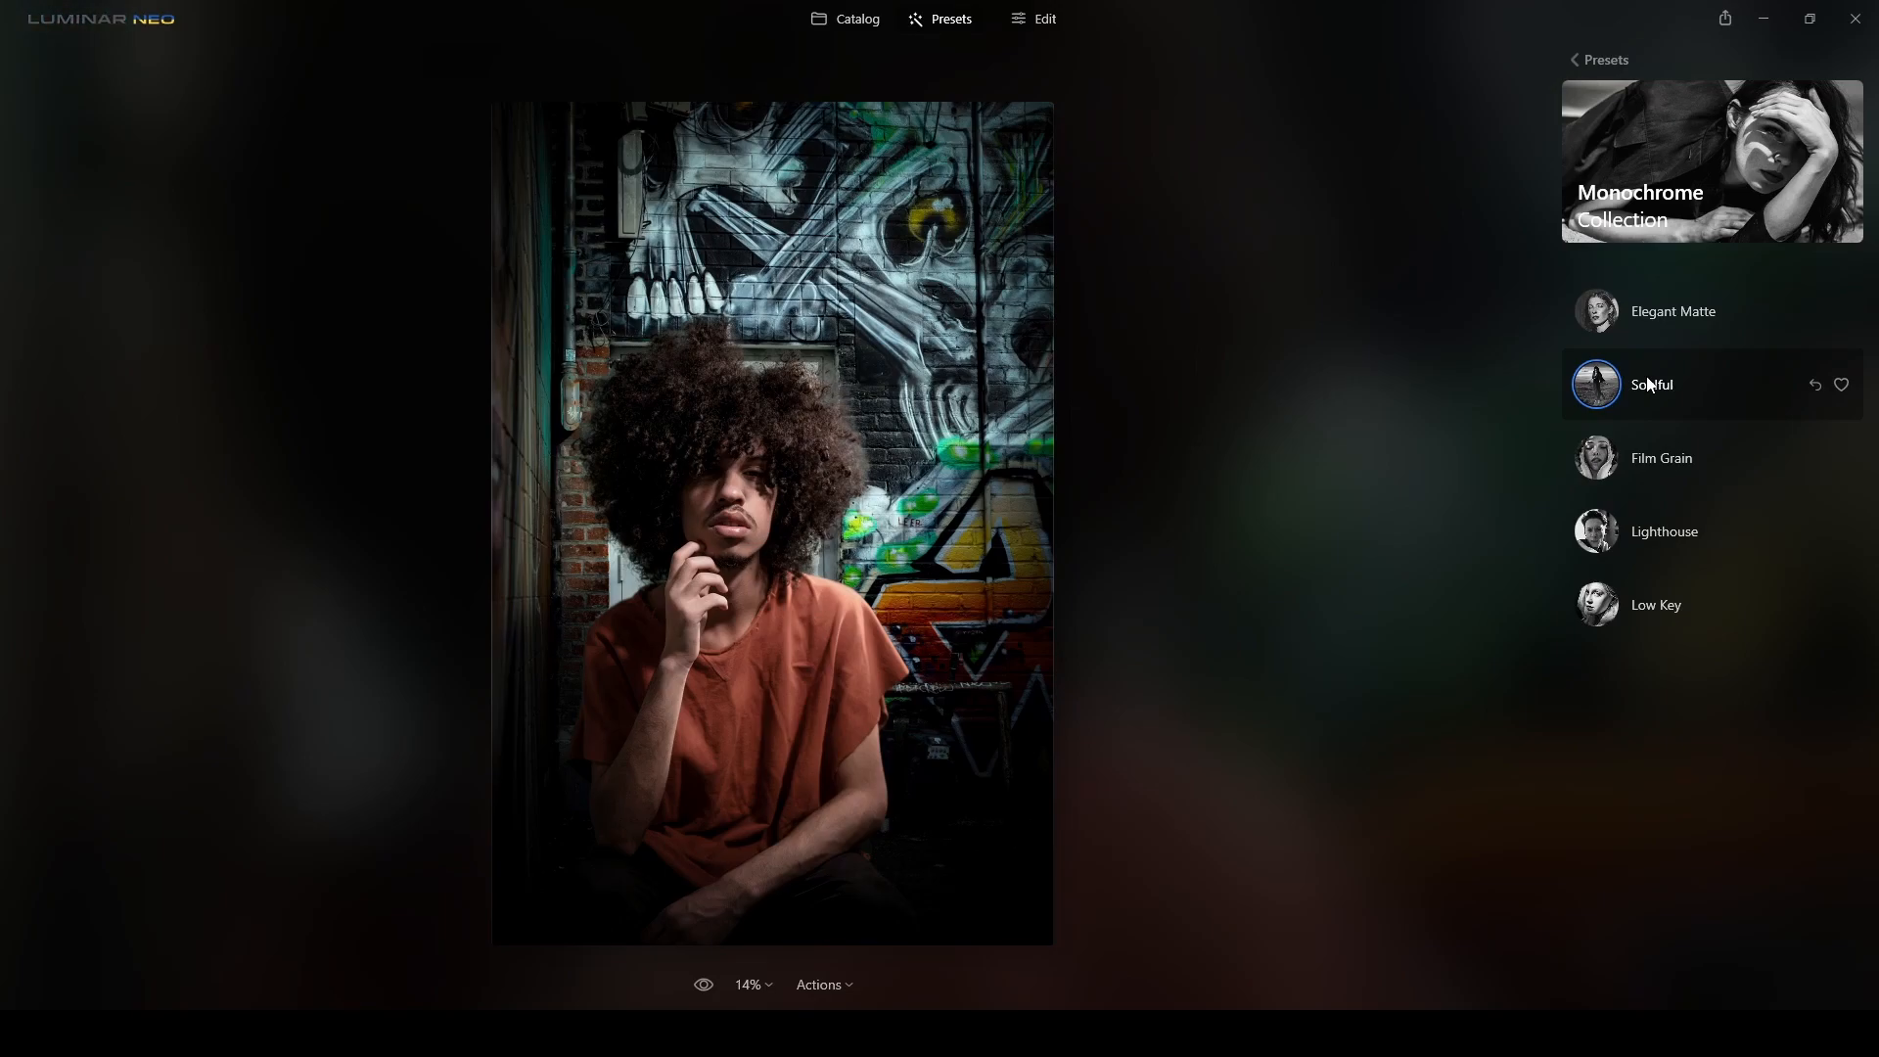
click(1650, 385)
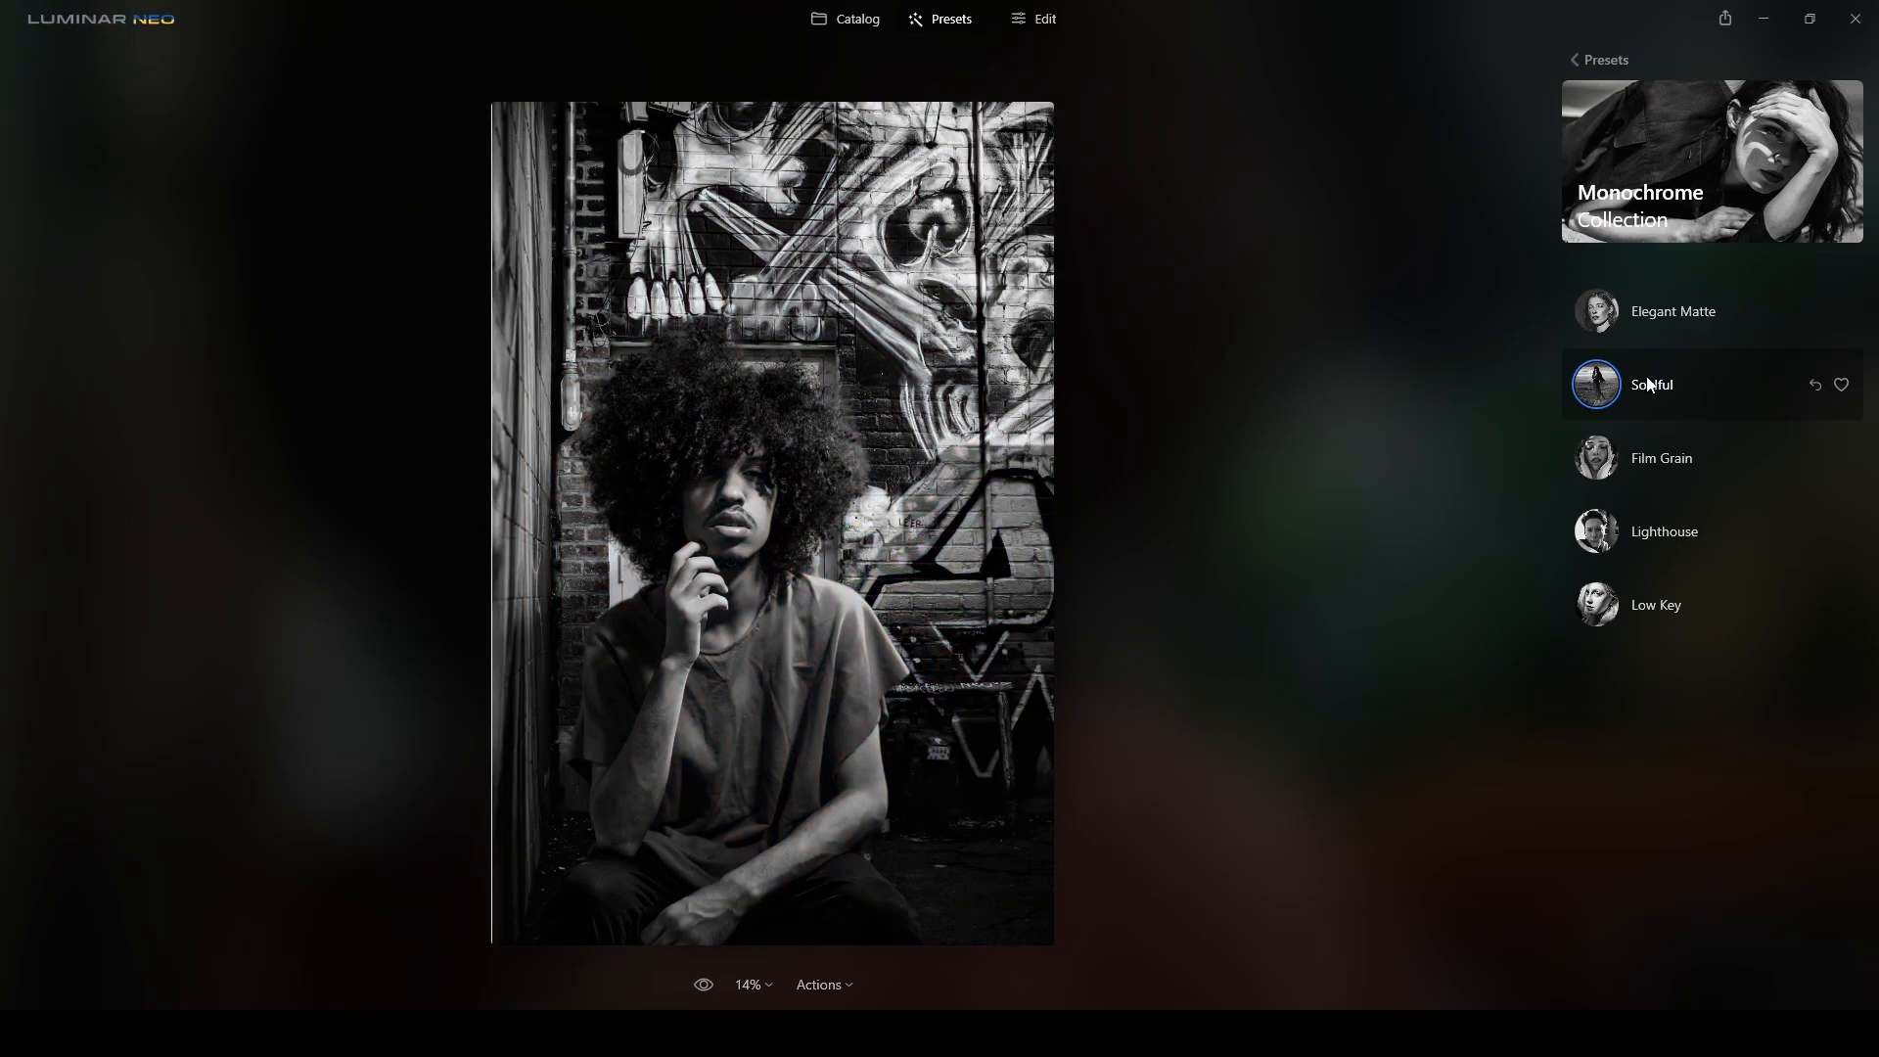